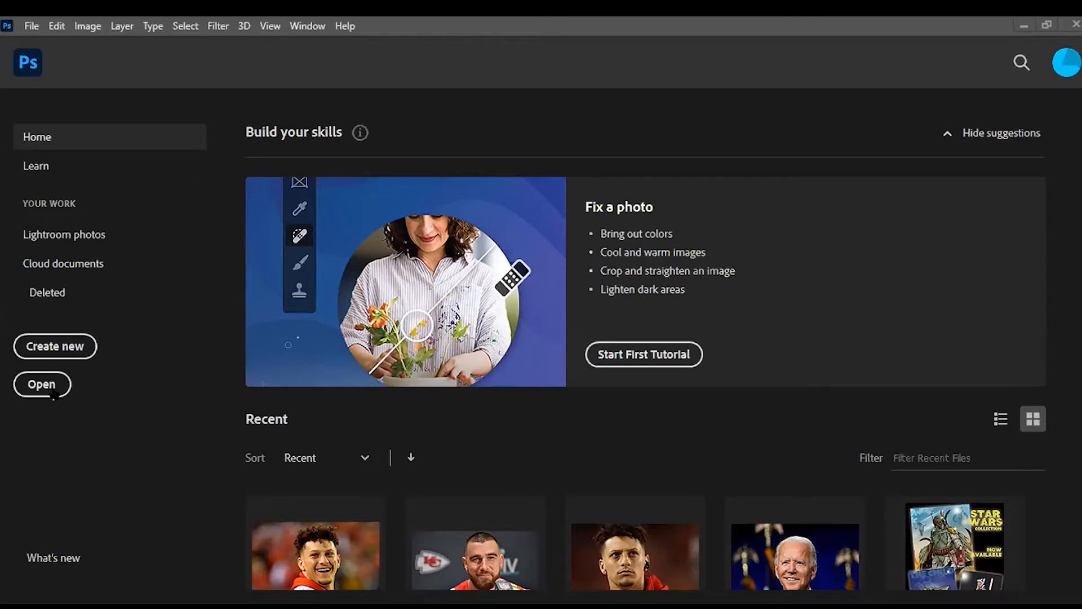
Open the portrait whose file name starts with "hi-res-0714ebd4eae4eda509f79419475c5843" from the Desktop folder.
{"action": "left_click", "coordinate": [53, 392]}
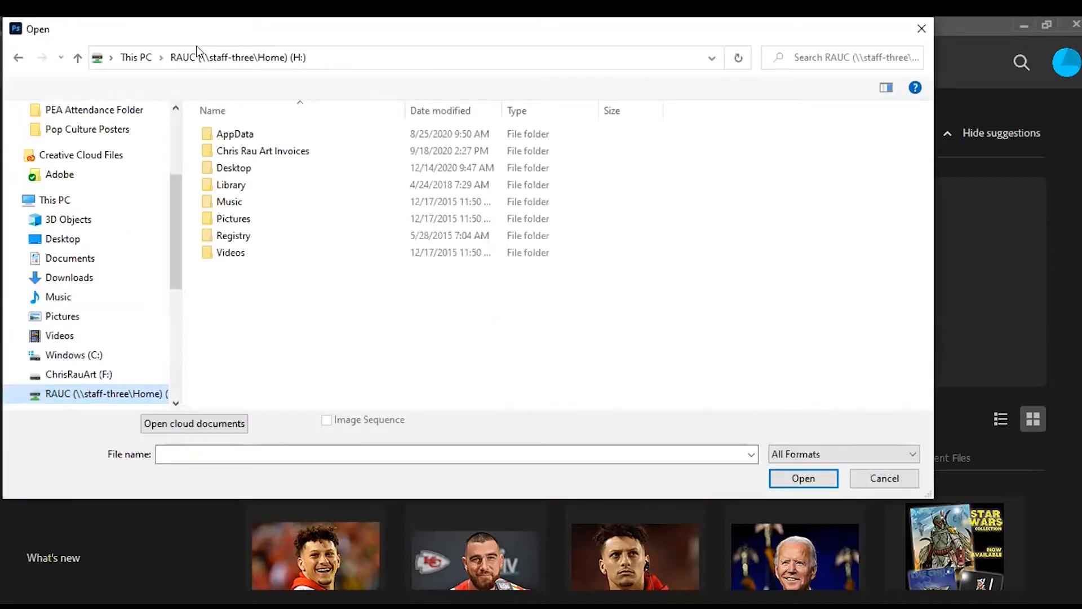
{"action": "scroll", "coordinate": [116, 299], "scroll_direction": "up", "scroll_amount": 3}
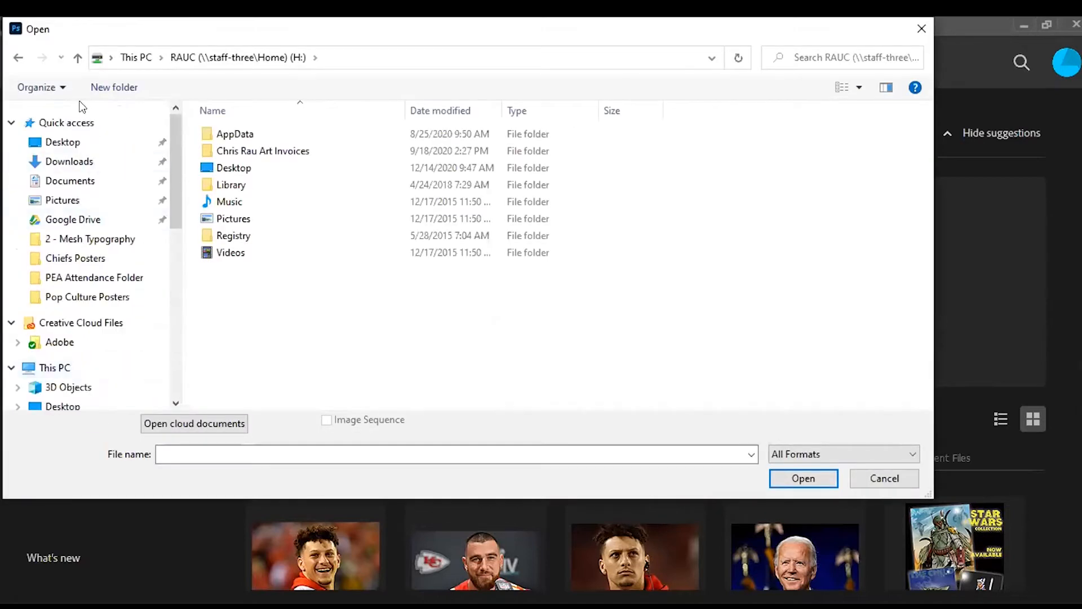
{"action": "left_click", "coordinate": [63, 142]}
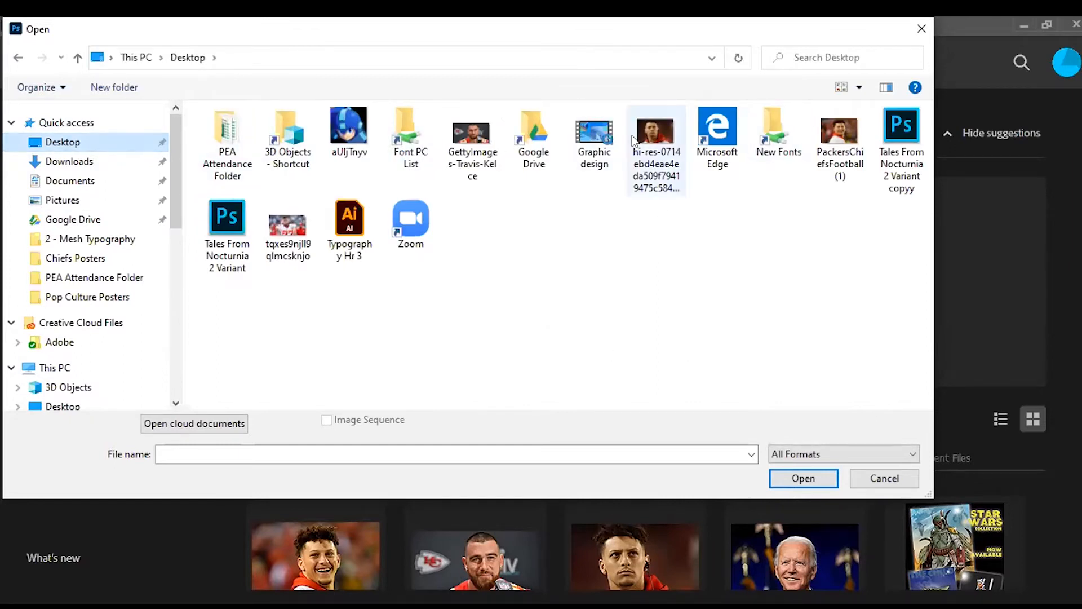
{"action": "left_click", "coordinate": [653, 133]}
{"action": "left_click", "coordinate": [803, 478]}
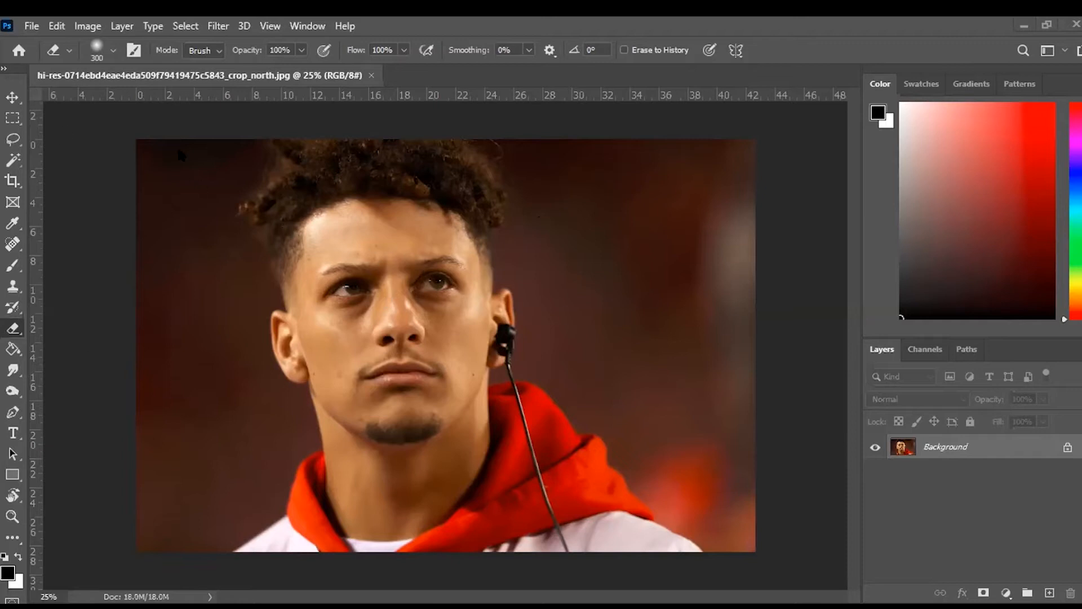
Switch to the Move tool with Auto-Select set to Layer and Show Transform Controls enabled.
{"action": "left_click", "coordinate": [14, 96]}
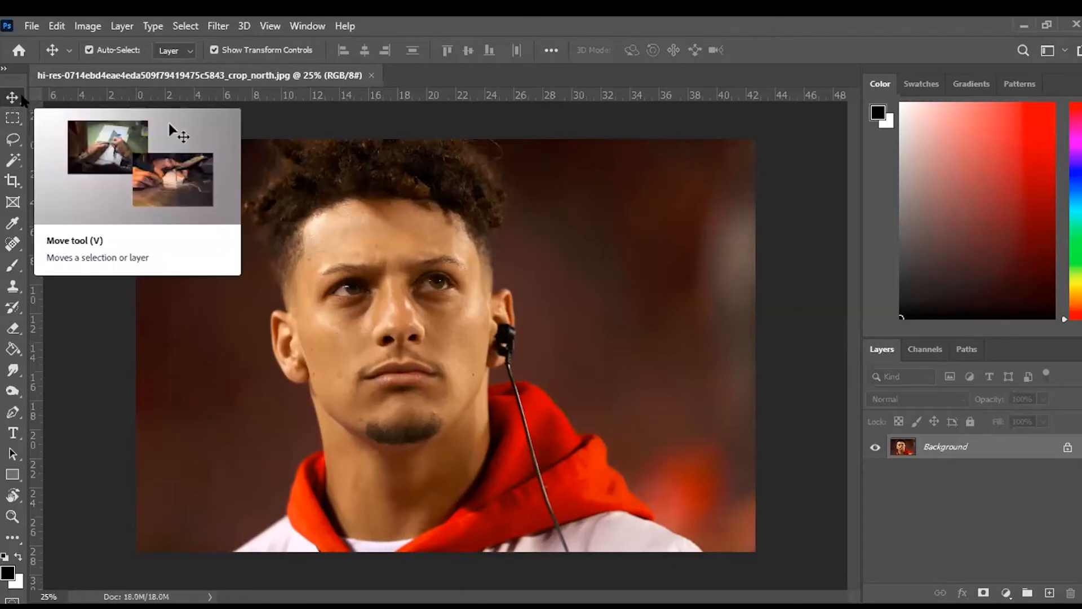
{"action": "left_click", "coordinate": [18, 52]}
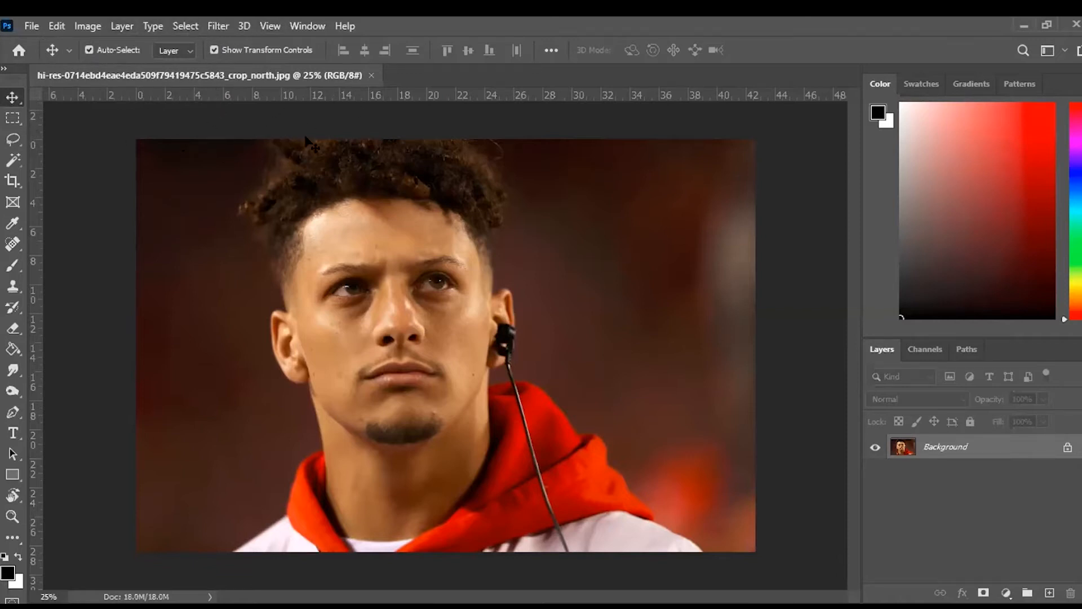
{"action": "left_click", "coordinate": [214, 50]}
Open GettyImages-Travis-Kelce from the Desktop folder as a second document.
{"action": "left_click", "coordinate": [25, 28]}
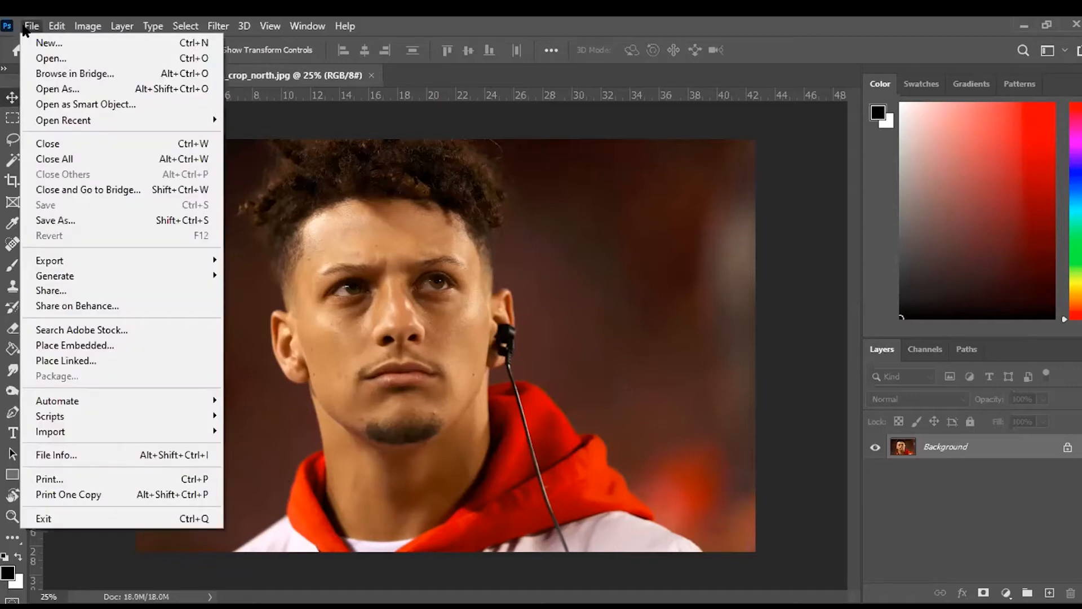
{"action": "left_click", "coordinate": [51, 60]}
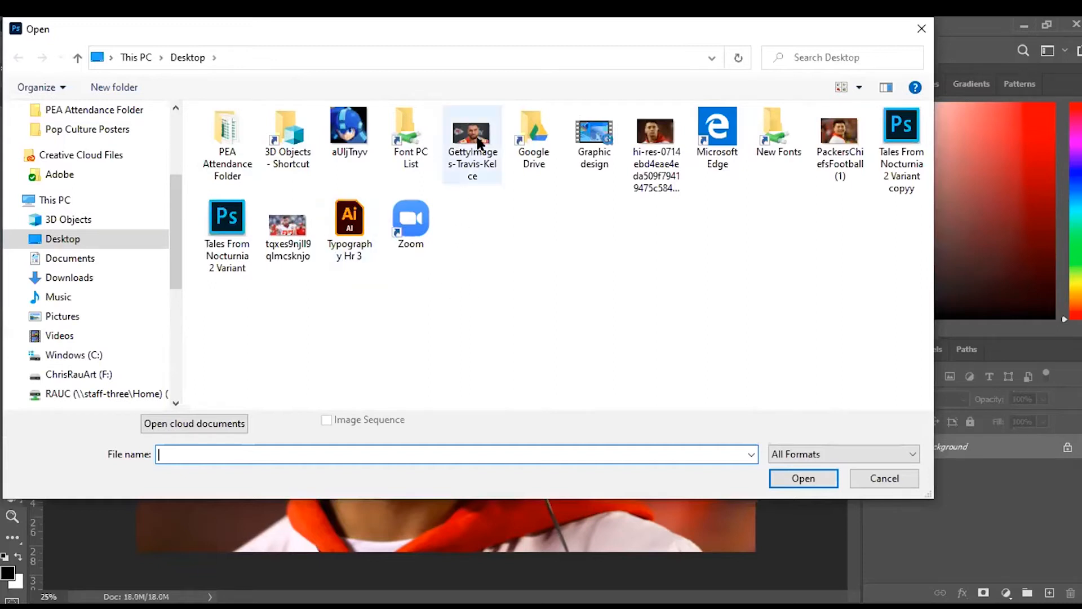
{"action": "left_click", "coordinate": [478, 142]}
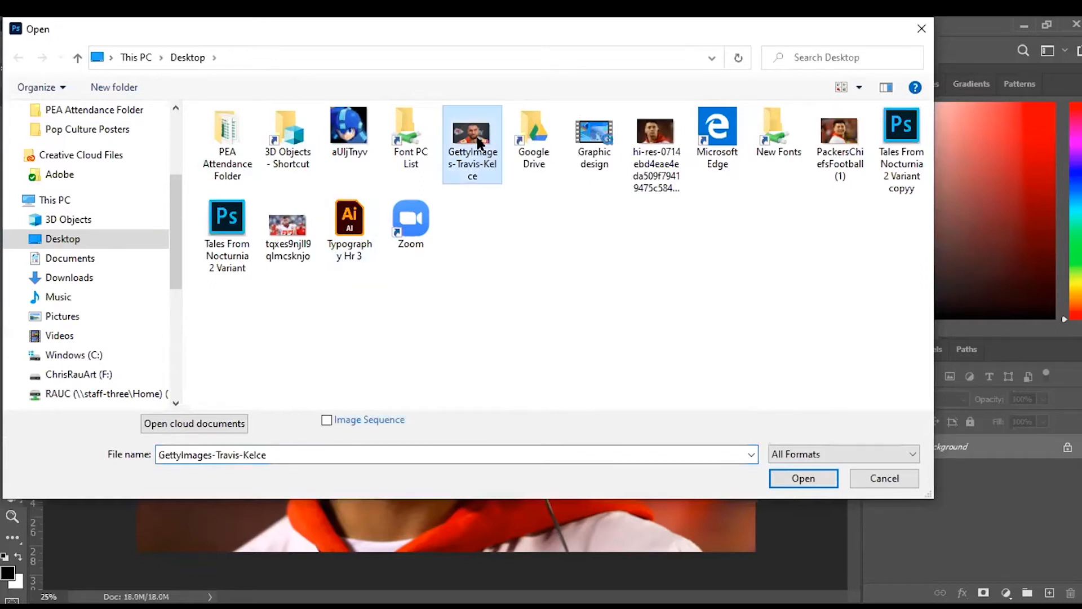
{"action": "left_click", "coordinate": [790, 477]}
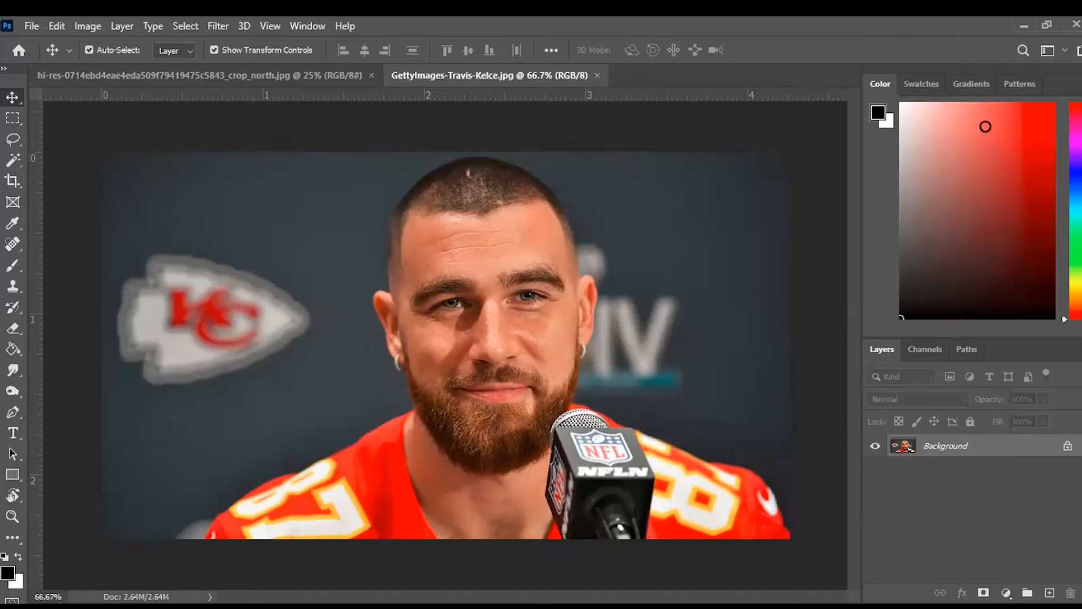
Compare the two open portraits by switching between their documents, examining face angle, lighting and skin tone.
{"action": "left_click", "coordinate": [350, 76]}
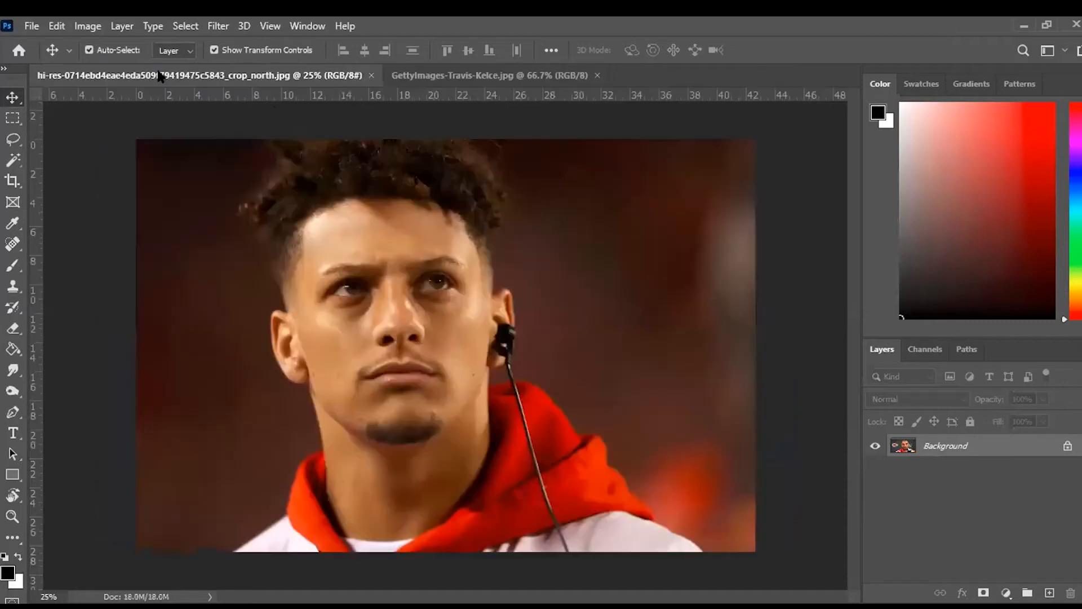
{"action": "key", "text": "ctrl+Tab"}
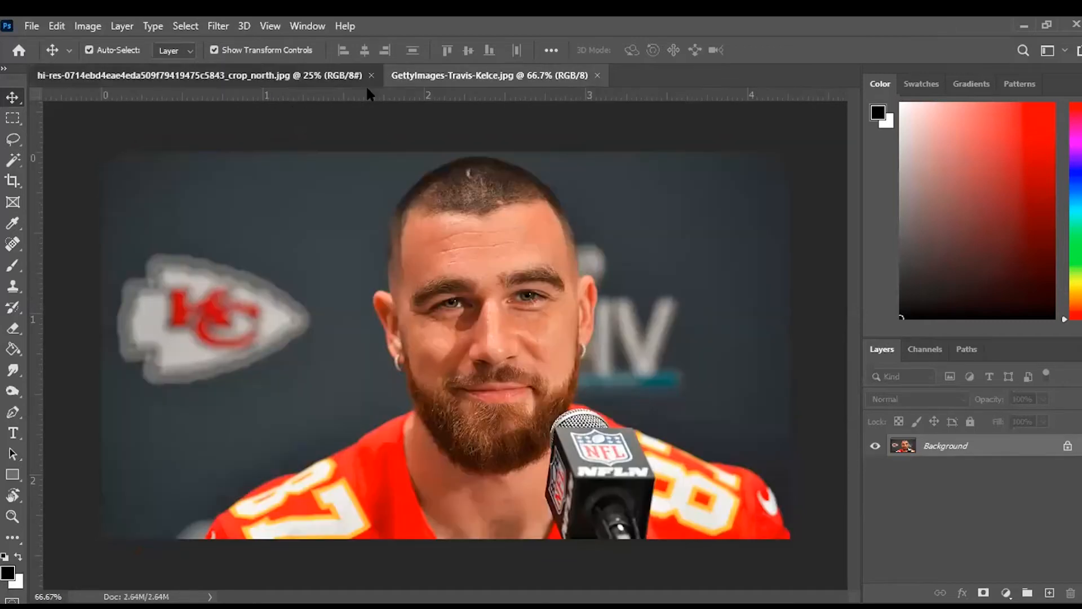
{"action": "key", "text": "ctrl+Tab"}
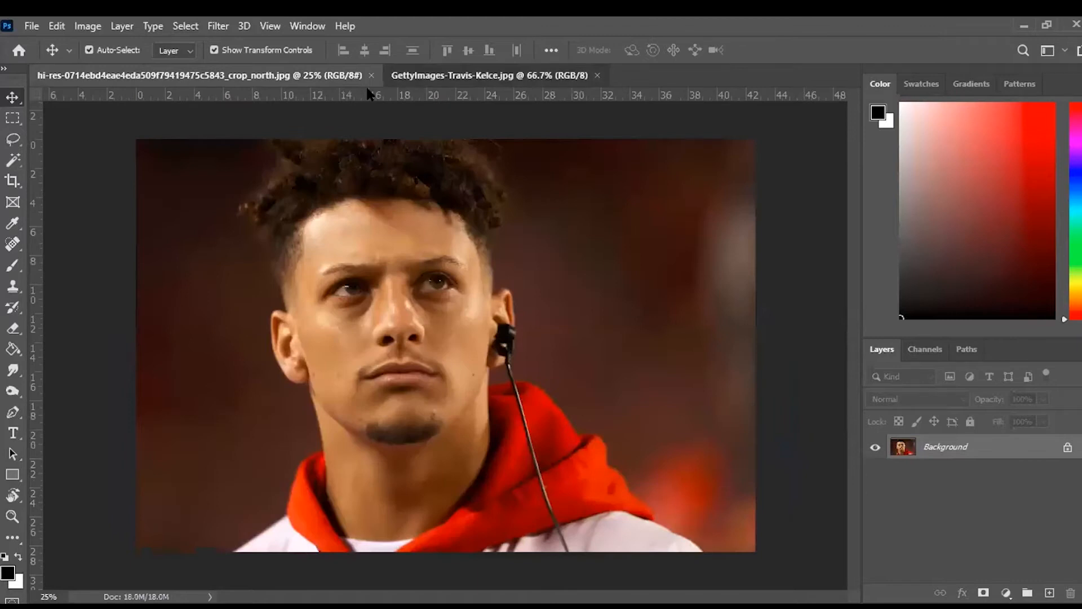
{"action": "left_click", "coordinate": [474, 75]}
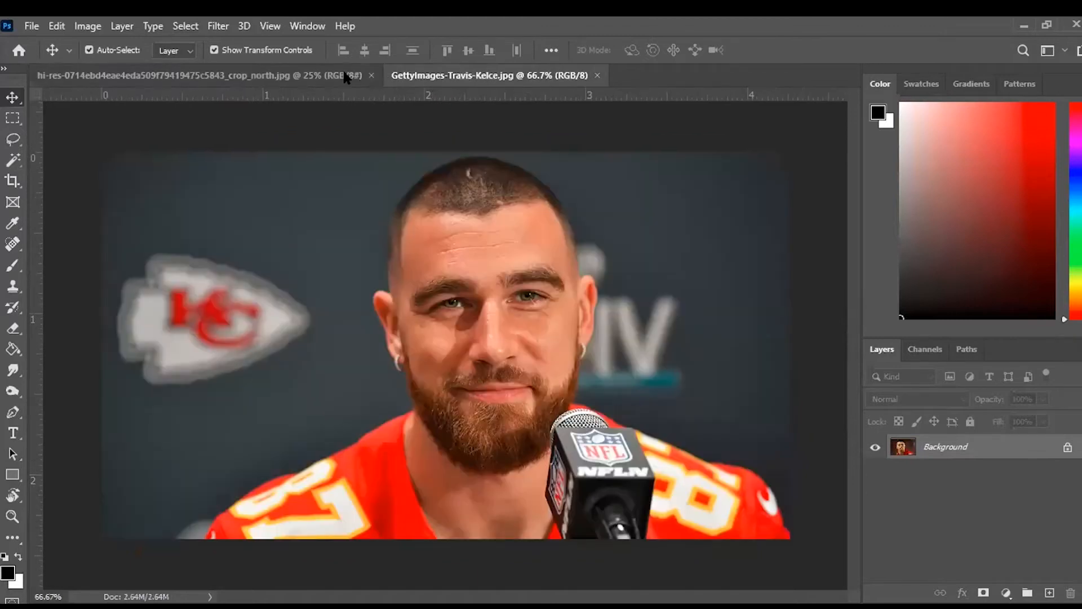
{"action": "left_click", "coordinate": [302, 75]}
{"action": "left_click", "coordinate": [474, 74]}
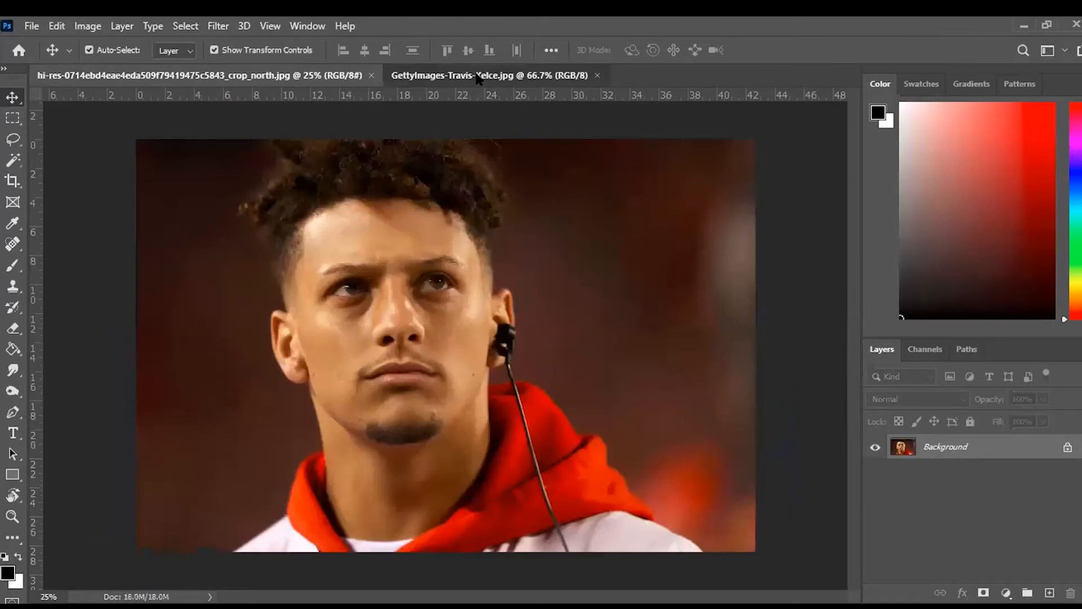
{"action": "left_click", "coordinate": [229, 73]}
{"action": "left_click", "coordinate": [430, 73]}
{"action": "left_click", "coordinate": [228, 73]}
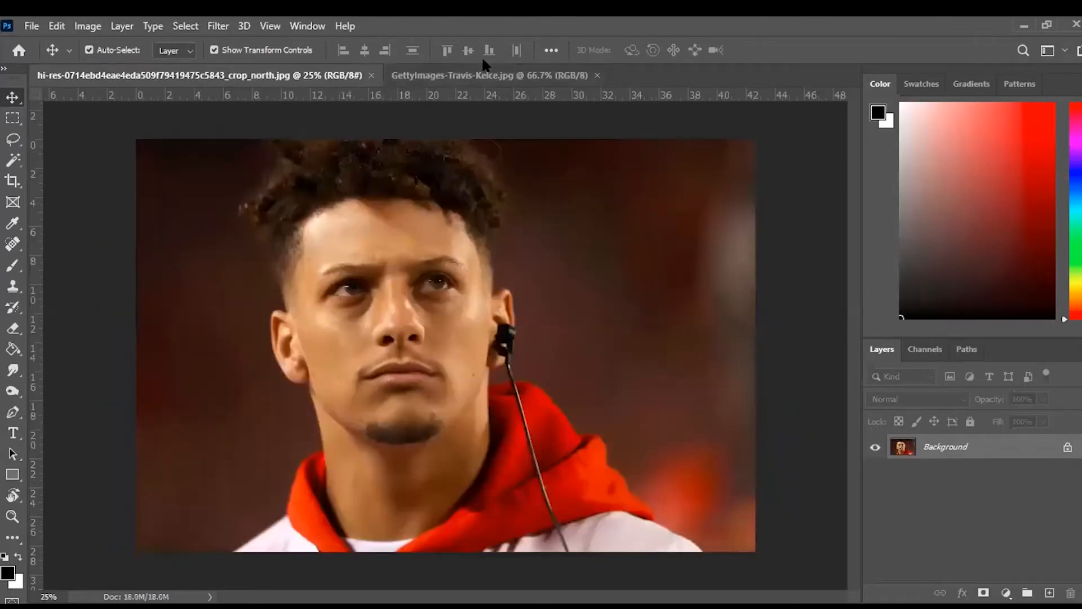
{"action": "left_click", "coordinate": [502, 72]}
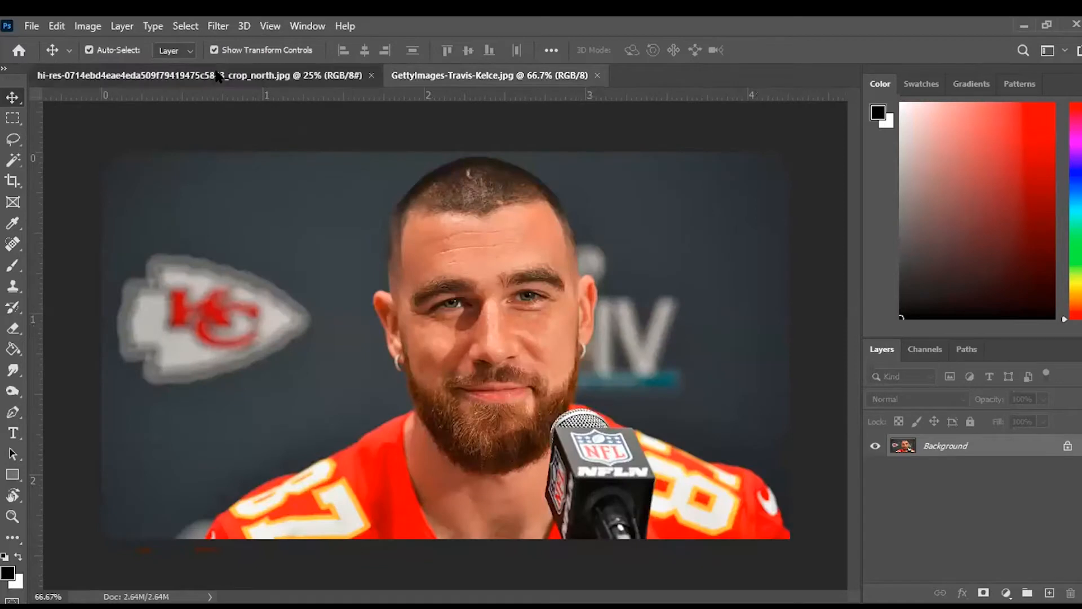
{"action": "left_click", "coordinate": [214, 73]}
{"action": "left_click", "coordinate": [468, 75]}
{"action": "left_click", "coordinate": [220, 74]}
{"action": "left_click", "coordinate": [438, 76]}
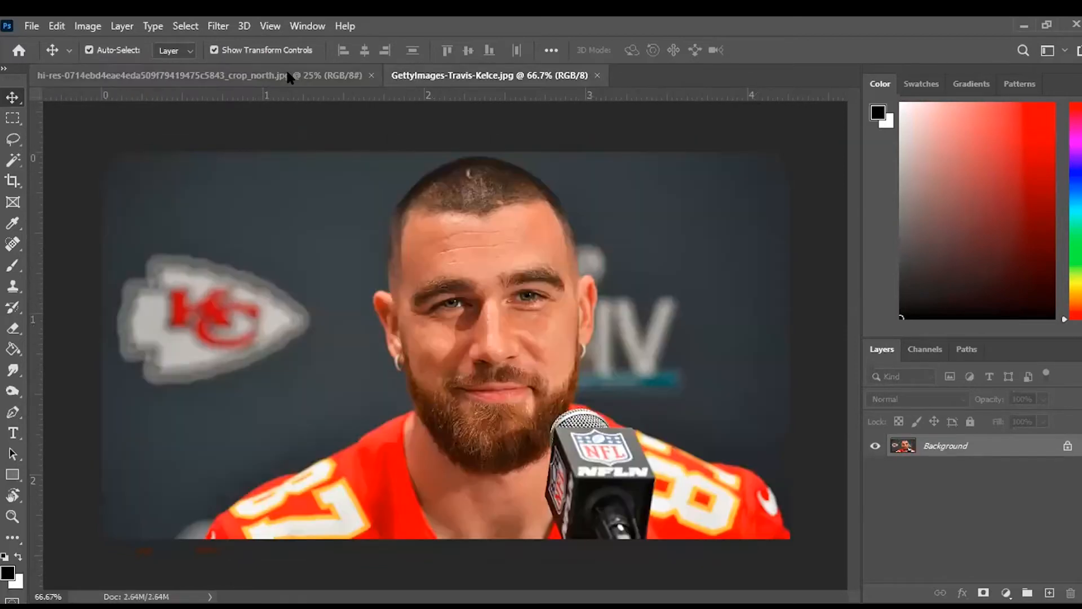
{"action": "left_click", "coordinate": [287, 73]}
{"action": "left_click", "coordinate": [451, 76]}
{"action": "left_click", "coordinate": [346, 79]}
{"action": "left_click", "coordinate": [467, 75]}
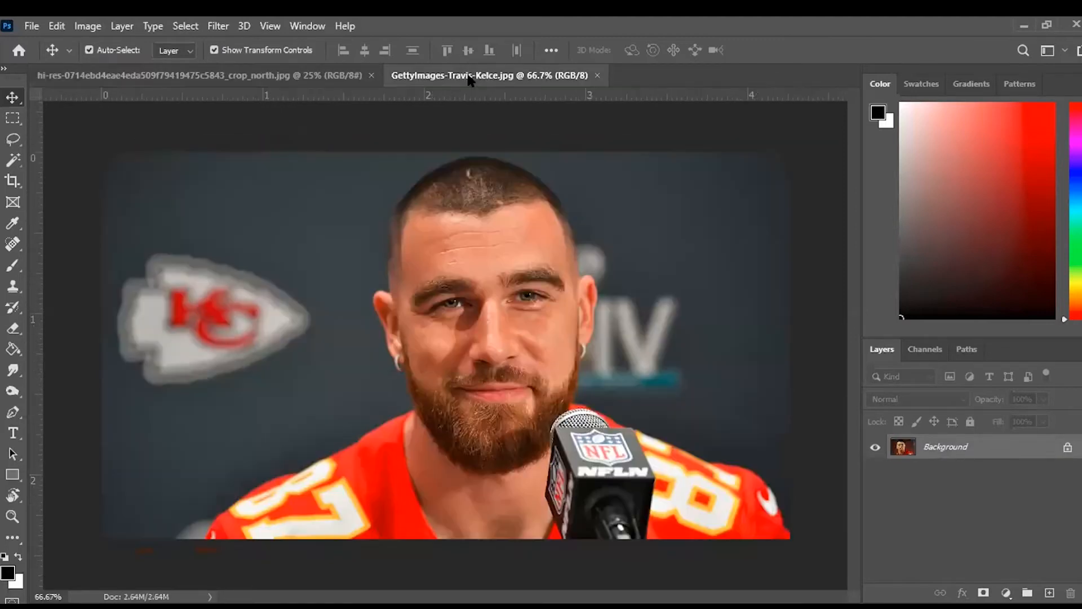
{"action": "left_click", "coordinate": [264, 79]}
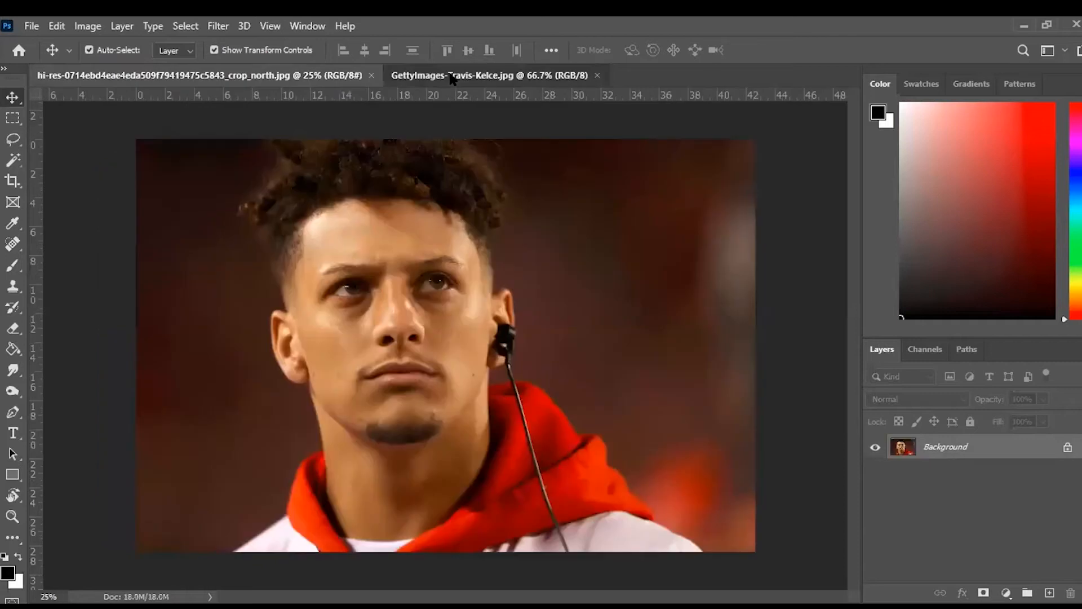
{"action": "left_click", "coordinate": [451, 78]}
{"action": "left_click", "coordinate": [304, 75]}
{"action": "left_click", "coordinate": [447, 73]}
{"action": "left_click", "coordinate": [341, 77]}
{"action": "left_click", "coordinate": [496, 74]}
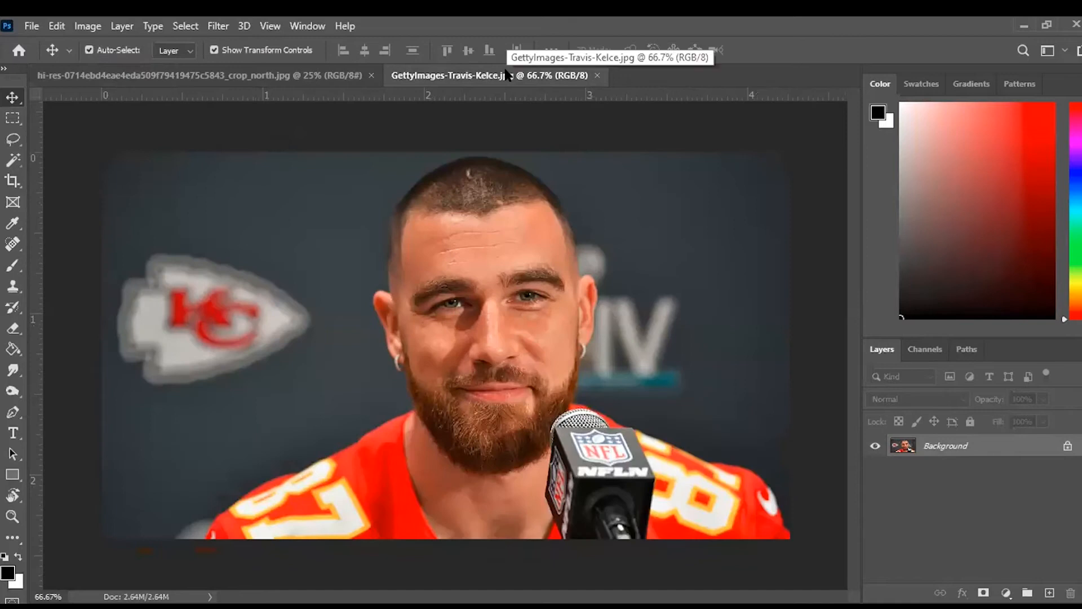
{"action": "left_click", "coordinate": [288, 75]}
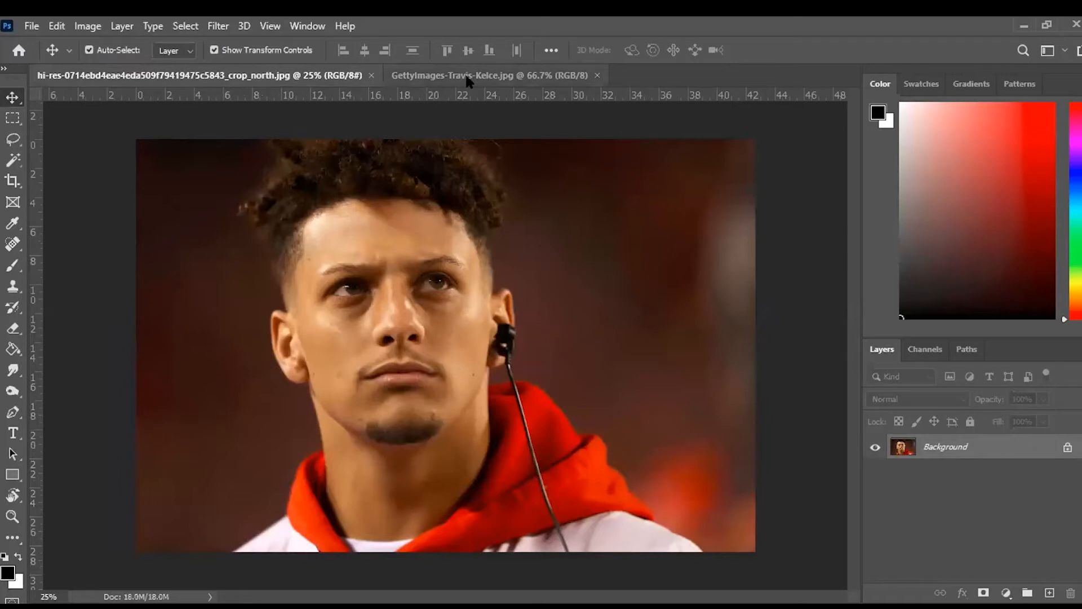
{"action": "left_click", "coordinate": [441, 75]}
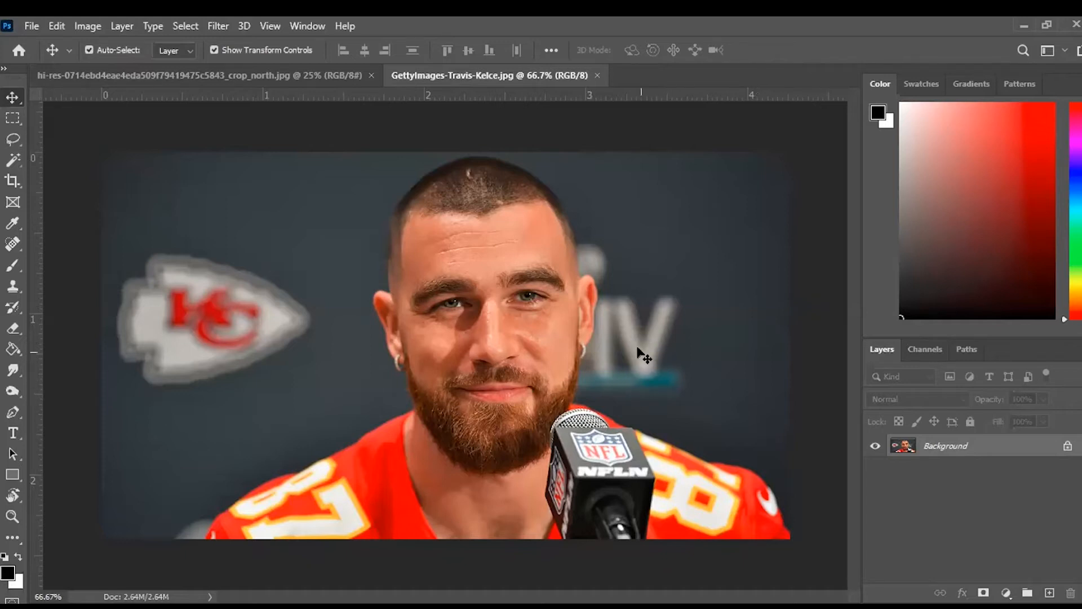
Unlock the Background layer of the Travis Kelce photo so it becomes an editable layer.
{"action": "key", "text": "ctrl"}
{"action": "key", "text": "ctrl+plus"}
{"action": "scroll", "coordinate": [488, 265], "scroll_direction": "left", "scroll_amount": 1}
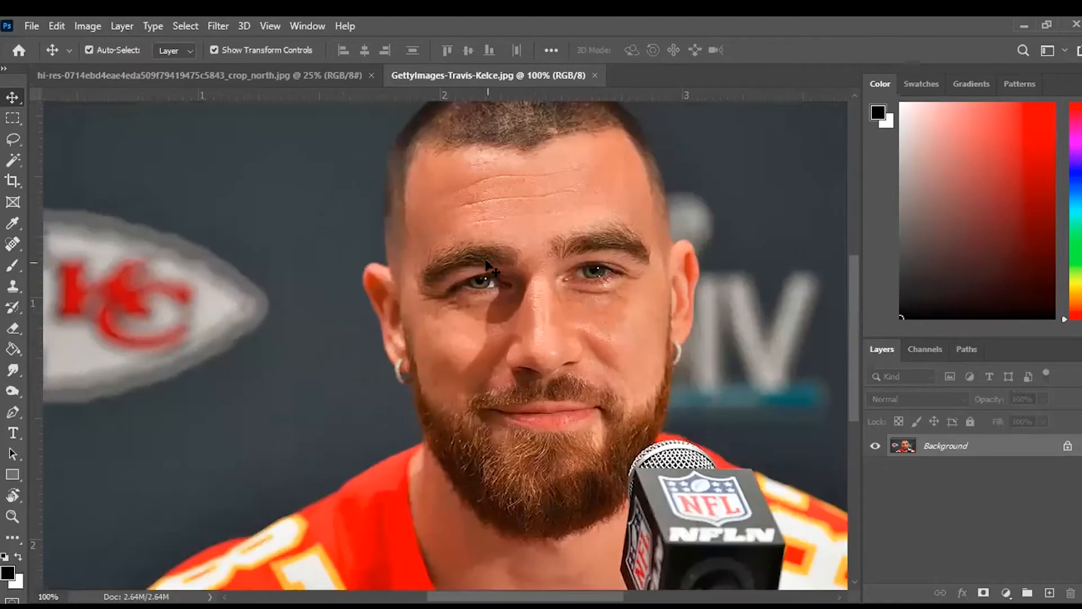
{"action": "scroll", "coordinate": [488, 264], "scroll_direction": "right", "scroll_amount": 5}
{"action": "scroll", "coordinate": [489, 267], "scroll_direction": "up", "scroll_amount": 2}
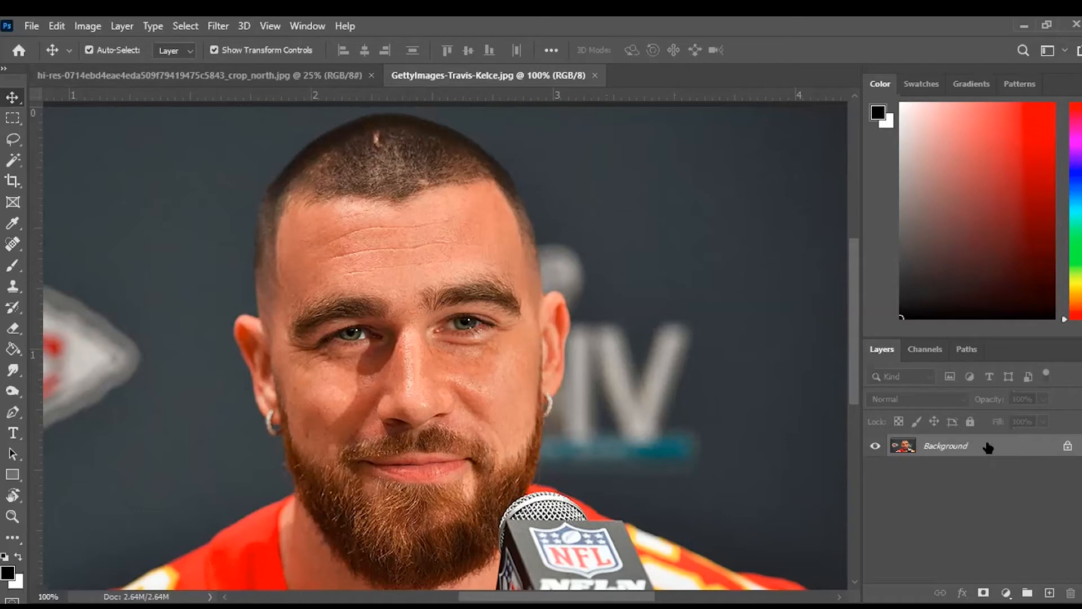
{"action": "left_click", "coordinate": [1067, 446]}
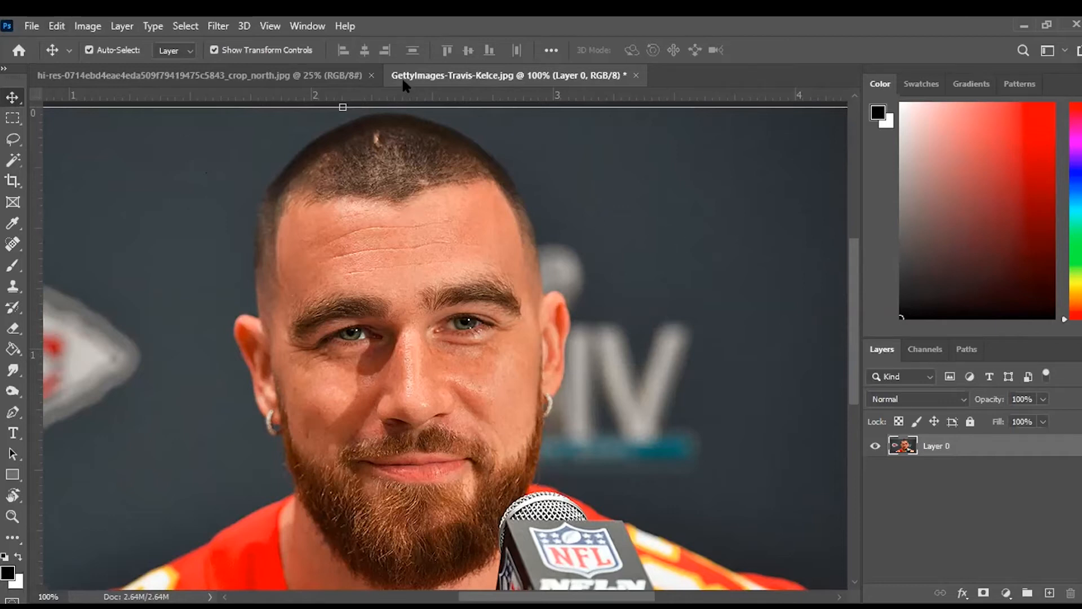
{"action": "left_click", "coordinate": [13, 139]}
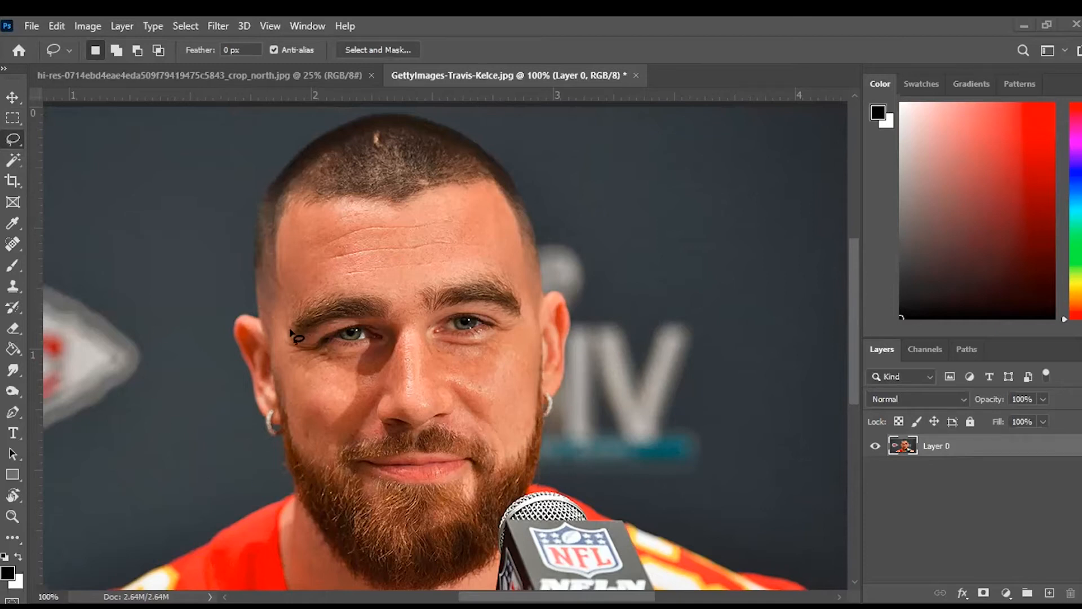
{"action": "mouse_move", "coordinate": [301, 323]}
{"action": "left_mouse_down"}
{"action": "mouse_move", "coordinate": [345, 293]}
{"action": "mouse_move", "coordinate": [454, 285]}
{"action": "mouse_move", "coordinate": [496, 303]}
{"action": "mouse_move", "coordinate": [491, 343]}
{"action": "mouse_move", "coordinate": [336, 348]}
{"action": "mouse_move", "coordinate": [301, 325]}
{"action": "left_mouse_up"}
{"action": "left_click", "coordinate": [426, 496]}
{"action": "mouse_move", "coordinate": [265, 323]}
{"action": "left_mouse_down"}
{"action": "mouse_move", "coordinate": [296, 270]}
{"action": "mouse_move", "coordinate": [375, 232]}
{"action": "mouse_move", "coordinate": [446, 221]}
{"action": "mouse_move", "coordinate": [505, 248]}
{"action": "mouse_move", "coordinate": [535, 289]}
{"action": "mouse_move", "coordinate": [542, 345]}
{"action": "mouse_move", "coordinate": [490, 410]}
{"action": "mouse_move", "coordinate": [407, 423]}
{"action": "mouse_move", "coordinate": [307, 412]}
{"action": "mouse_move", "coordinate": [258, 371]}
{"action": "mouse_move", "coordinate": [272, 303]}
{"action": "left_mouse_up"}
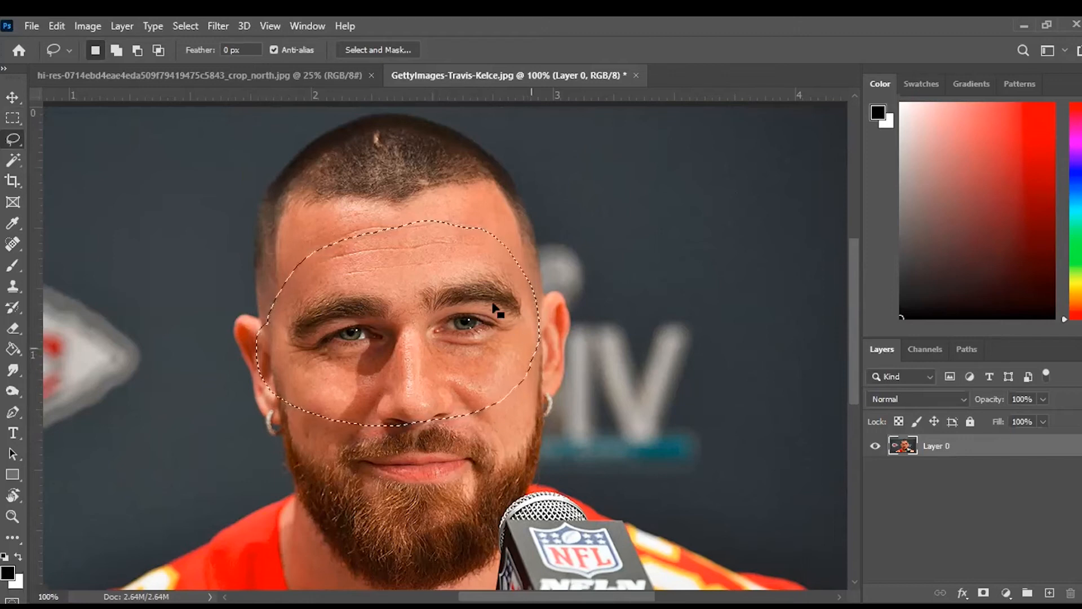
{"action": "left_click_drag", "start_coordinate": [431, 266], "coordinate": [198, 150]}
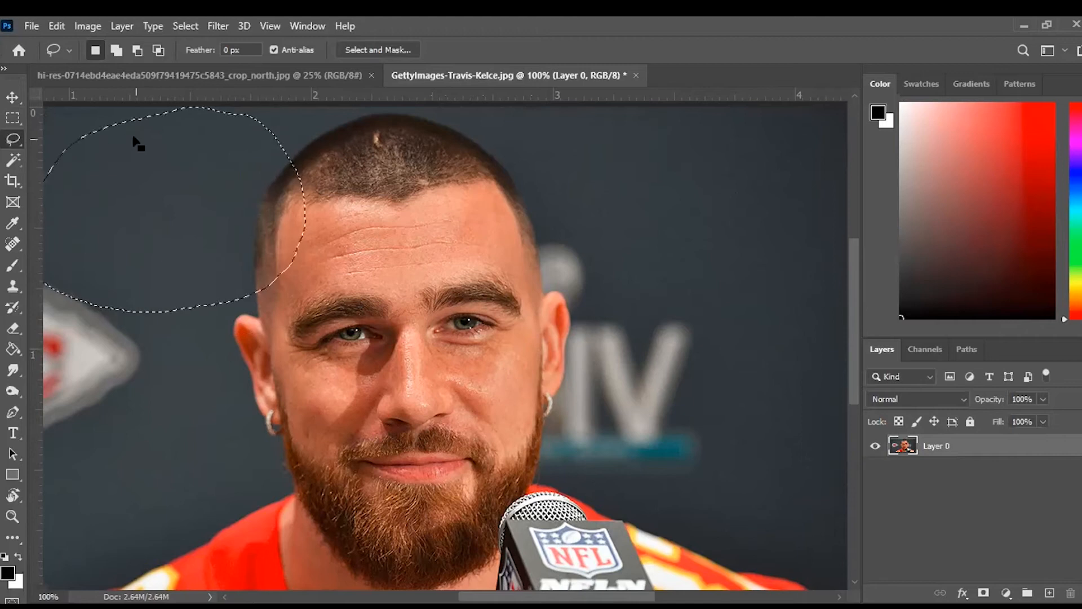
{"action": "key", "text": "ctrl+d"}
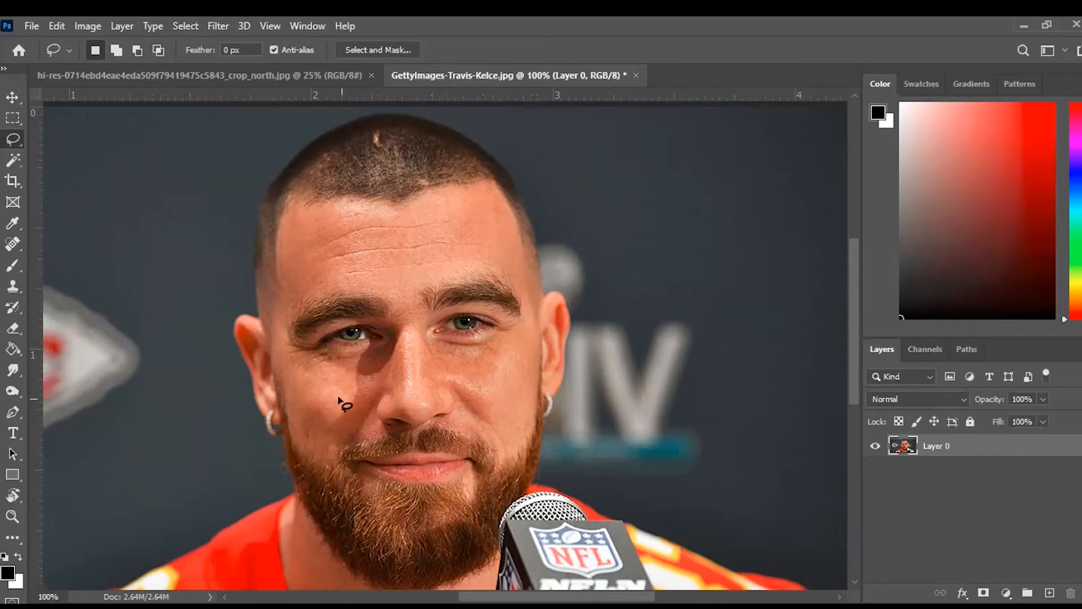
Lasso a freehand selection around the eyebrows, eyes and upper nose in the Travis Kelce photo and switch to the Move tool.
{"action": "mouse_move", "coordinate": [293, 269]}
{"action": "left_mouse_down"}
{"action": "mouse_move", "coordinate": [394, 236]}
{"action": "mouse_move", "coordinate": [482, 241]}
{"action": "mouse_move", "coordinate": [535, 292]}
{"action": "mouse_move", "coordinate": [544, 339]}
{"action": "mouse_move", "coordinate": [528, 380]}
{"action": "mouse_move", "coordinate": [410, 372]}
{"action": "mouse_move", "coordinate": [337, 410]}
{"action": "left_mouse_up"}
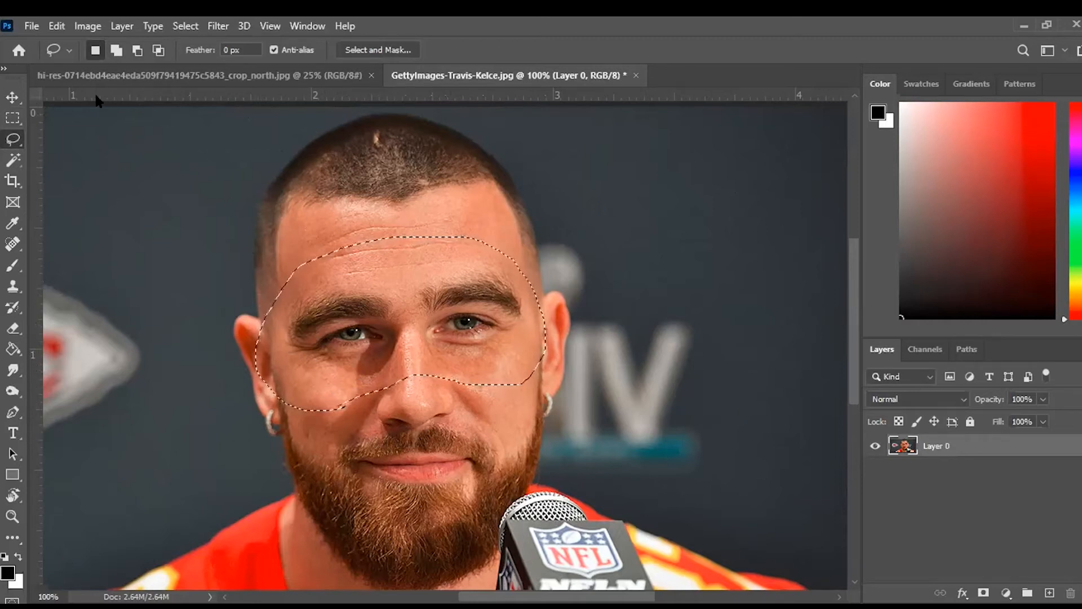
{"action": "left_click", "coordinate": [15, 95]}
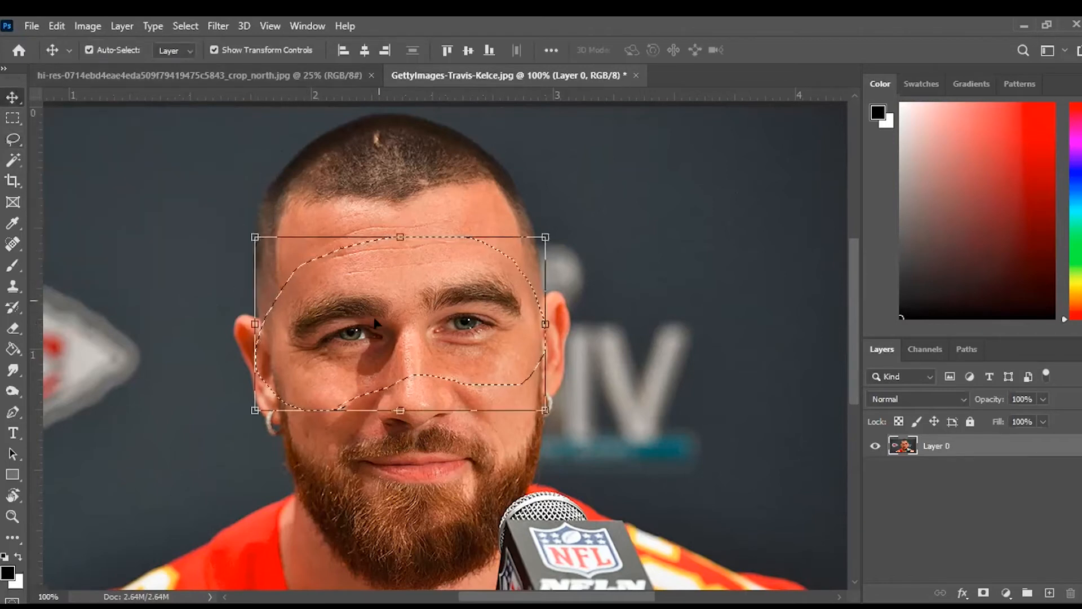
{"action": "mouse_move", "coordinate": [410, 301]}
{"action": "left_mouse_down"}
{"action": "mouse_move", "coordinate": [378, 254]}
{"action": "mouse_move", "coordinate": [417, 169]}
{"action": "mouse_move", "coordinate": [603, 291]}
{"action": "mouse_move", "coordinate": [476, 530]}
{"action": "mouse_move", "coordinate": [586, 425]}
{"action": "mouse_move", "coordinate": [375, 141]}
{"action": "mouse_move", "coordinate": [369, 257]}
{"action": "mouse_move", "coordinate": [450, 243]}
{"action": "mouse_move", "coordinate": [408, 299]}
{"action": "left_mouse_up"}
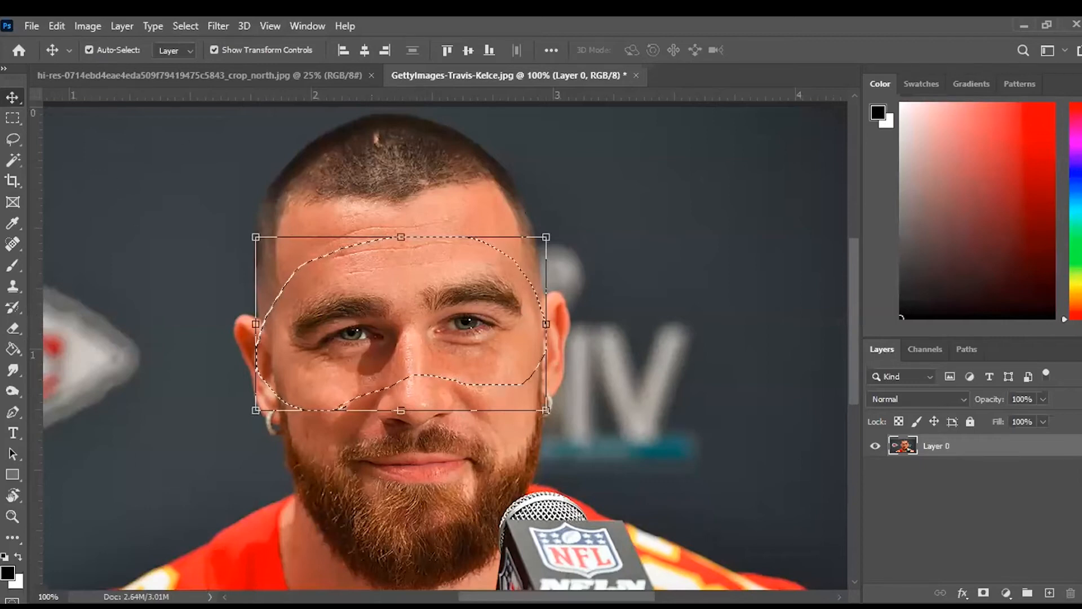
{"action": "left_click_drag", "start_coordinate": [427, 282], "coordinate": [222, 332]}
{"action": "left_click_drag", "start_coordinate": [277, 303], "coordinate": [425, 287]}
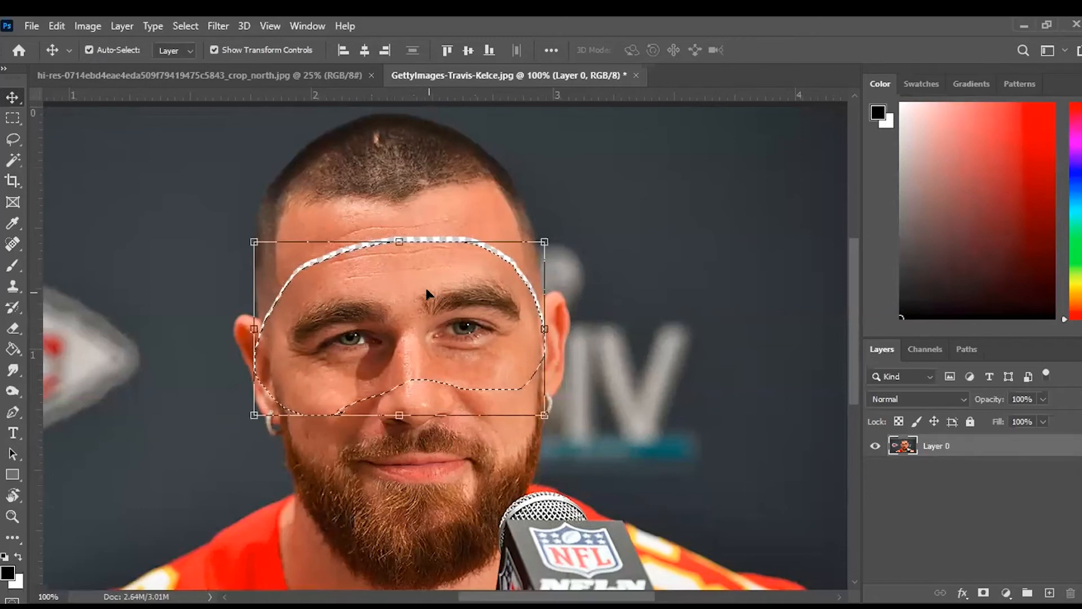
{"action": "left_click_drag", "start_coordinate": [427, 292], "coordinate": [148, 76]}
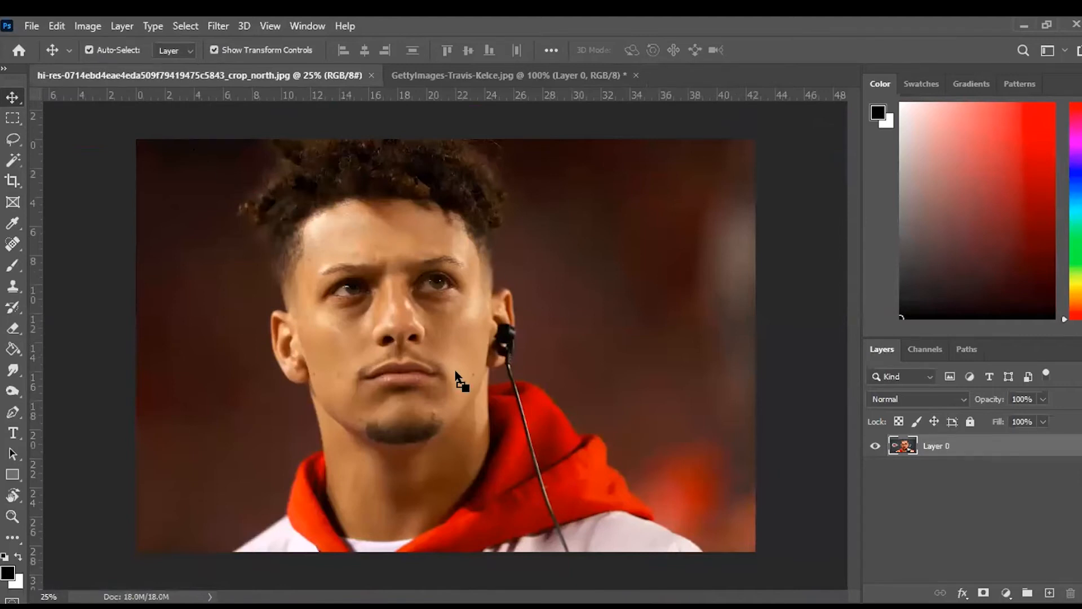
{"action": "left_click_drag", "start_coordinate": [456, 372], "coordinate": [455, 366]}
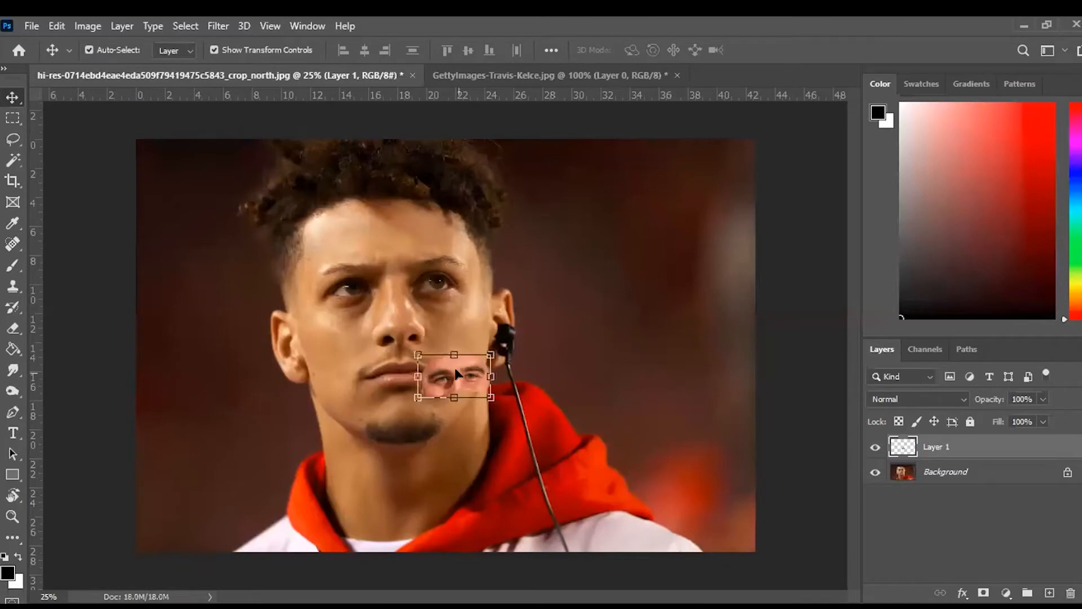
{"action": "left_click_drag", "start_coordinate": [476, 382], "coordinate": [615, 305]}
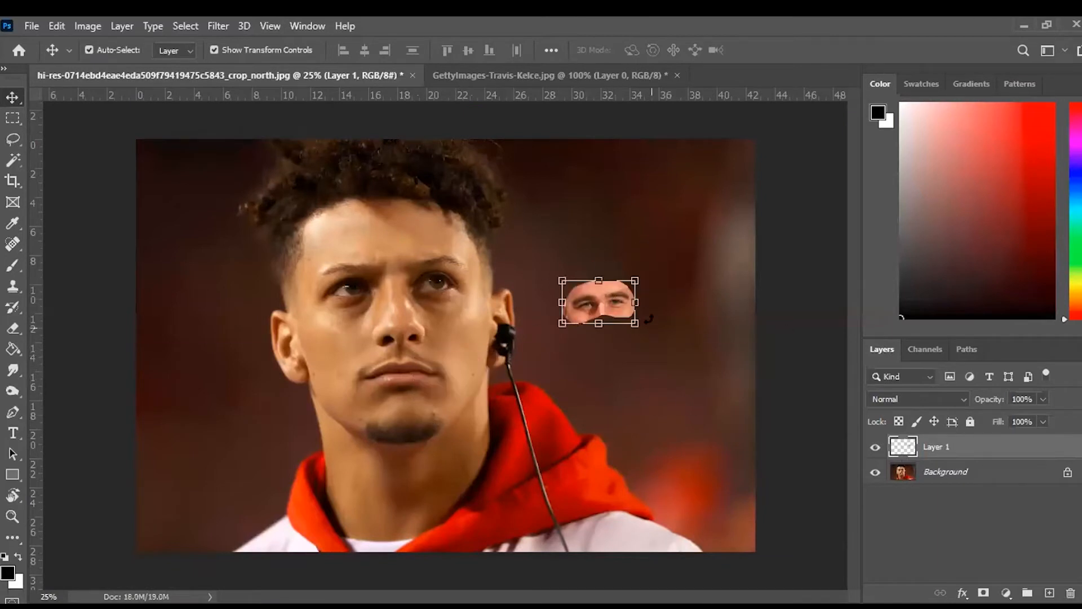
{"action": "key", "text": "ctrl+z"}
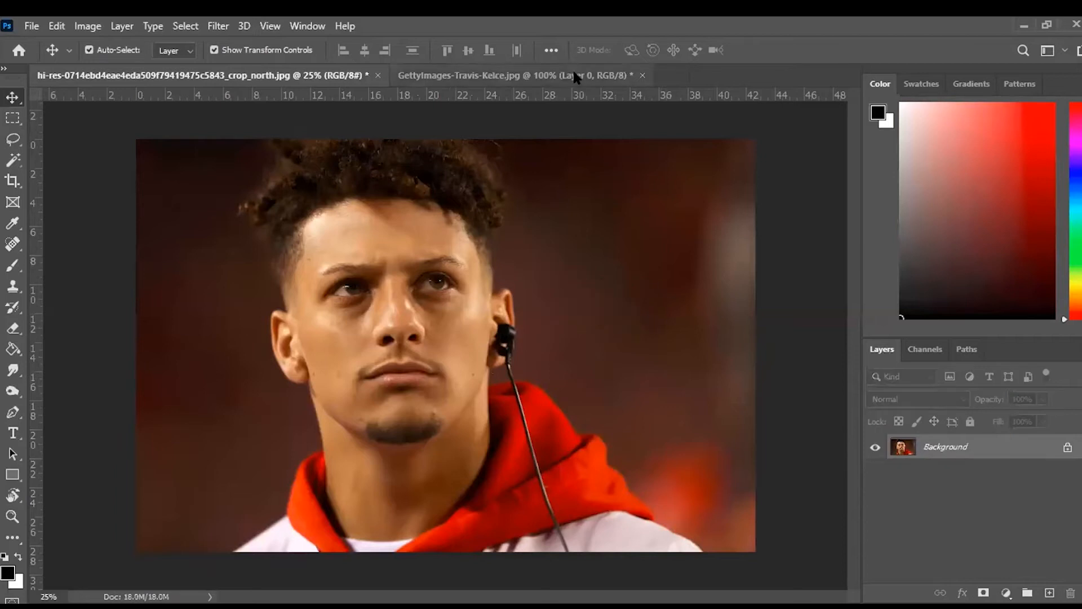
Bring the selected eye area from the Travis Kelce photo into the hi-res portrait as a new layer beside the face.
{"action": "left_click", "coordinate": [570, 74]}
{"action": "left_click_drag", "start_coordinate": [398, 291], "coordinate": [534, 433]}
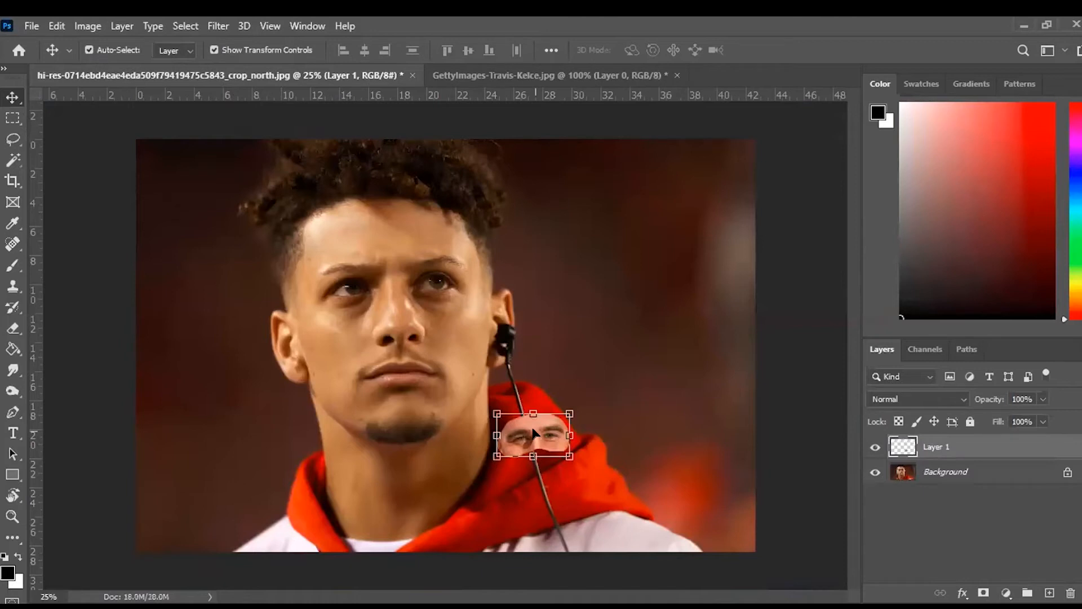
{"action": "left_click_drag", "start_coordinate": [558, 427], "coordinate": [608, 307]}
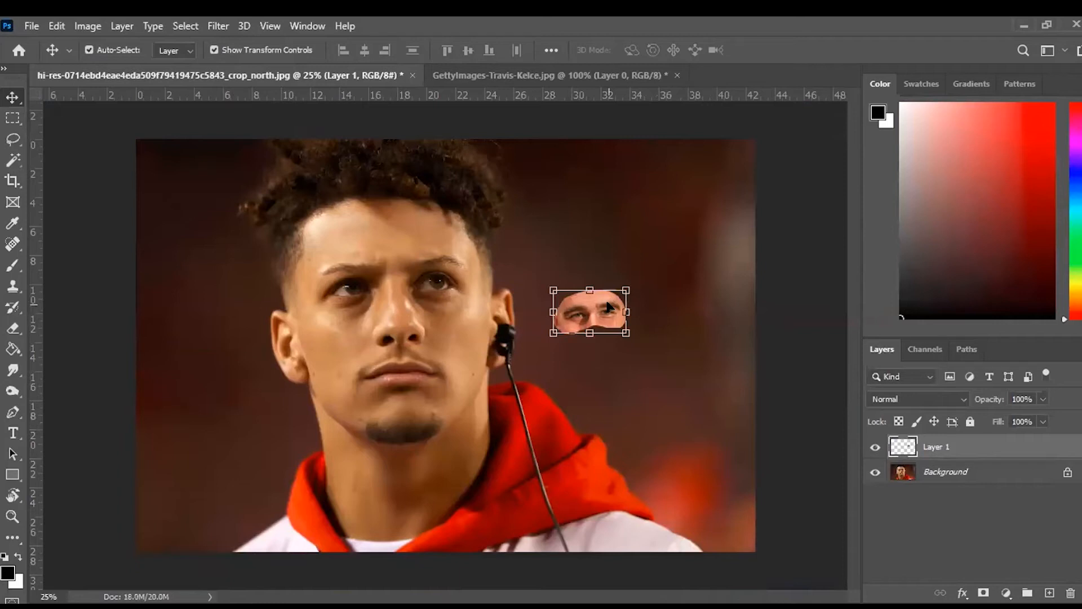
Enlarge the eye cutout to about the width of the face, place it over the portrait's eyes and apply the transform.
{"action": "left_click_drag", "start_coordinate": [609, 307], "coordinate": [587, 181]}
{"action": "left_click_drag", "start_coordinate": [482, 249], "coordinate": [417, 267]}
{"action": "left_click_drag", "start_coordinate": [517, 198], "coordinate": [484, 219]}
{"action": "left_click_drag", "start_coordinate": [360, 281], "coordinate": [380, 263]}
{"action": "left_click_drag", "start_coordinate": [501, 195], "coordinate": [515, 187]}
{"action": "mouse_move", "coordinate": [421, 241]}
{"action": "left_mouse_down"}
{"action": "mouse_move", "coordinate": [397, 230]}
{"action": "mouse_move", "coordinate": [401, 241]}
{"action": "left_mouse_up"}
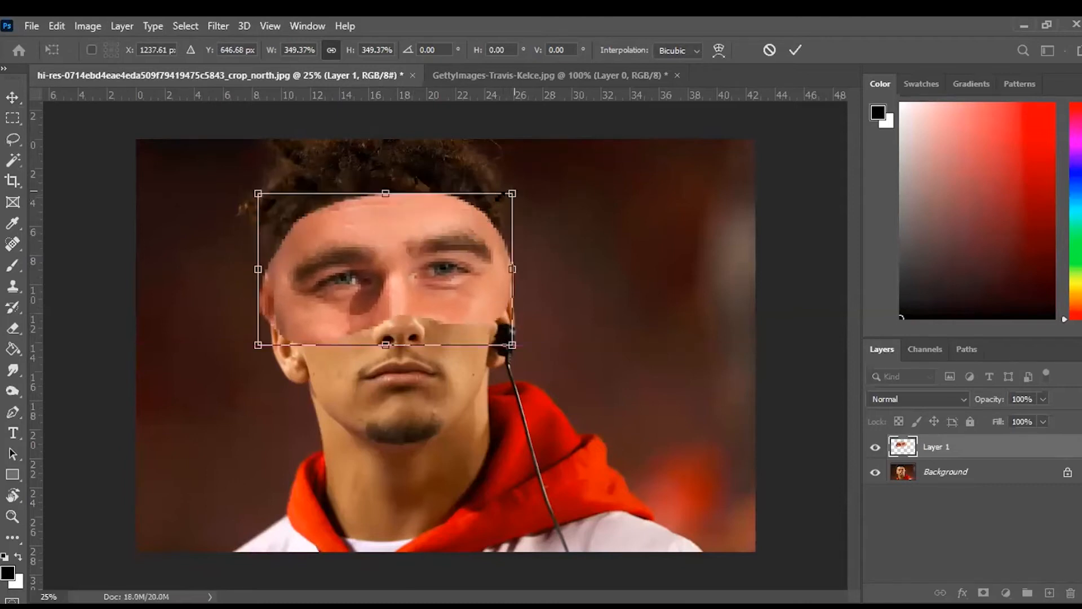
{"action": "left_click_drag", "start_coordinate": [511, 194], "coordinate": [482, 212]}
{"action": "mouse_move", "coordinate": [346, 273]}
{"action": "left_mouse_down"}
{"action": "mouse_move", "coordinate": [385, 244]}
{"action": "mouse_move", "coordinate": [366, 263]}
{"action": "left_mouse_up"}
{"action": "key", "text": "Return"}
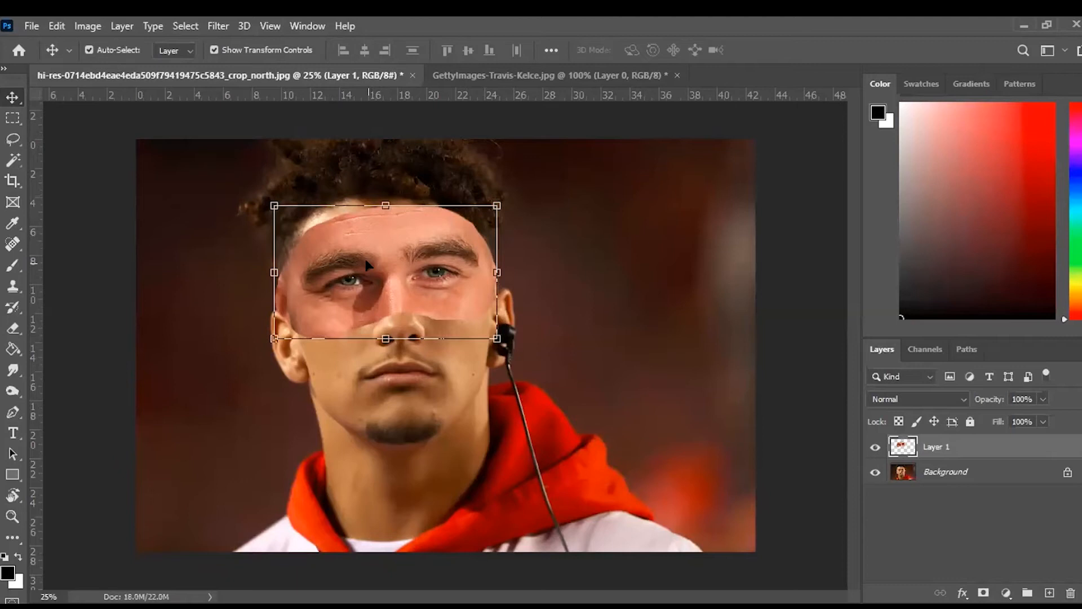
Compare the eye cutout with the original face by toggling both layers' visibility, examining eye size, angle and alignment.
{"action": "key", "text": "ctrl+plus"}
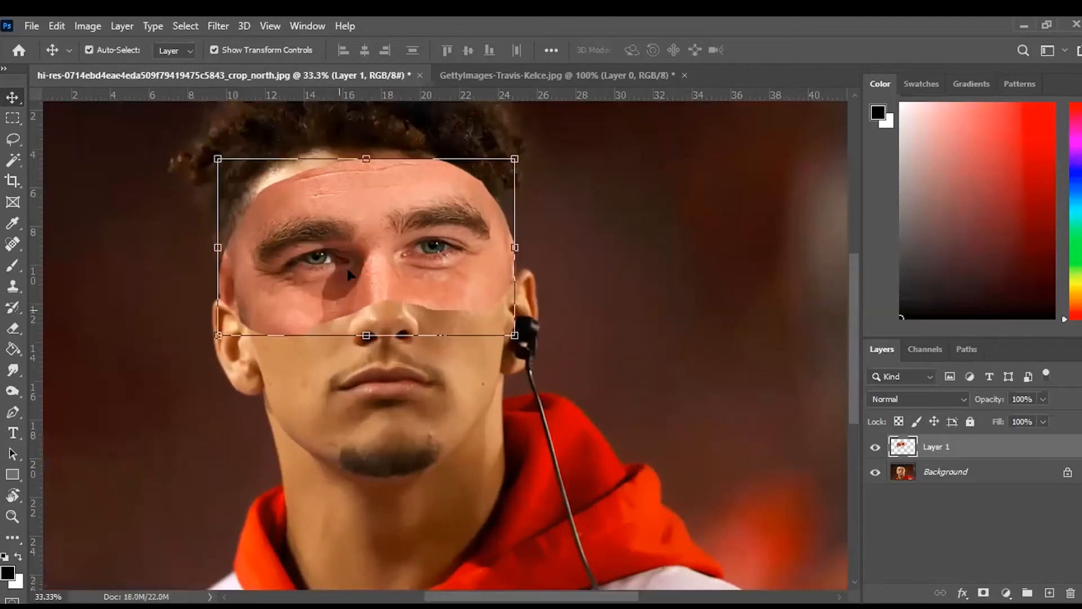
{"action": "left_click", "coordinate": [533, 77]}
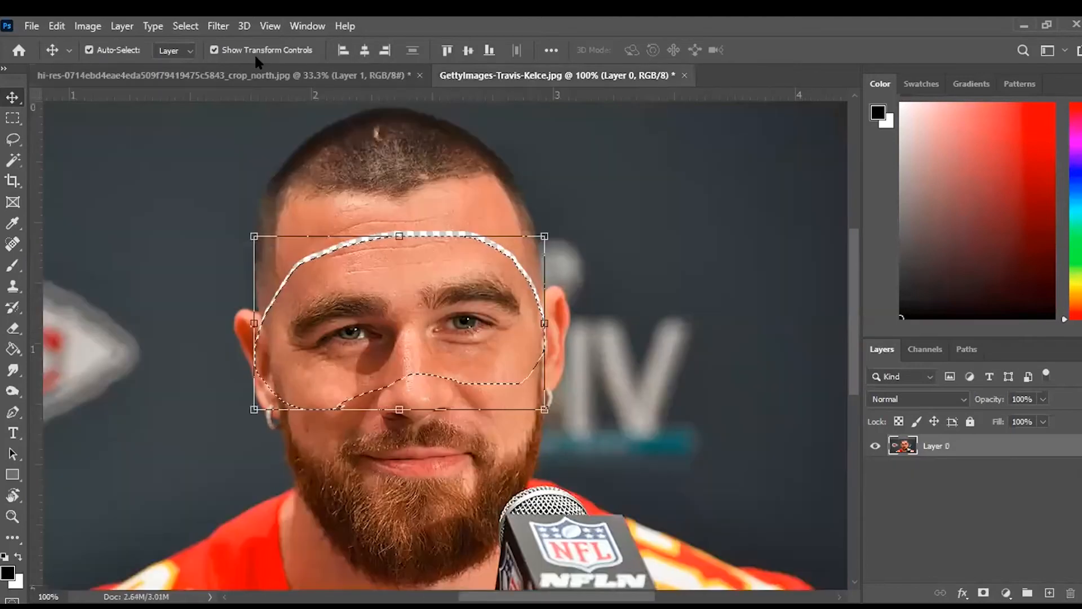
{"action": "left_click", "coordinate": [259, 77]}
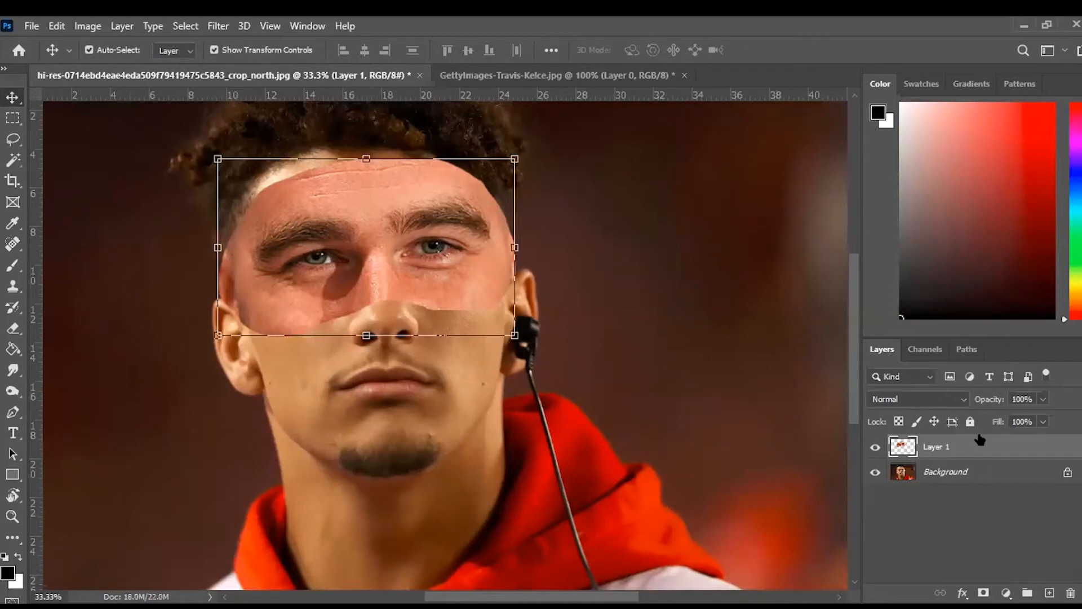
{"action": "left_click", "coordinate": [872, 448]}
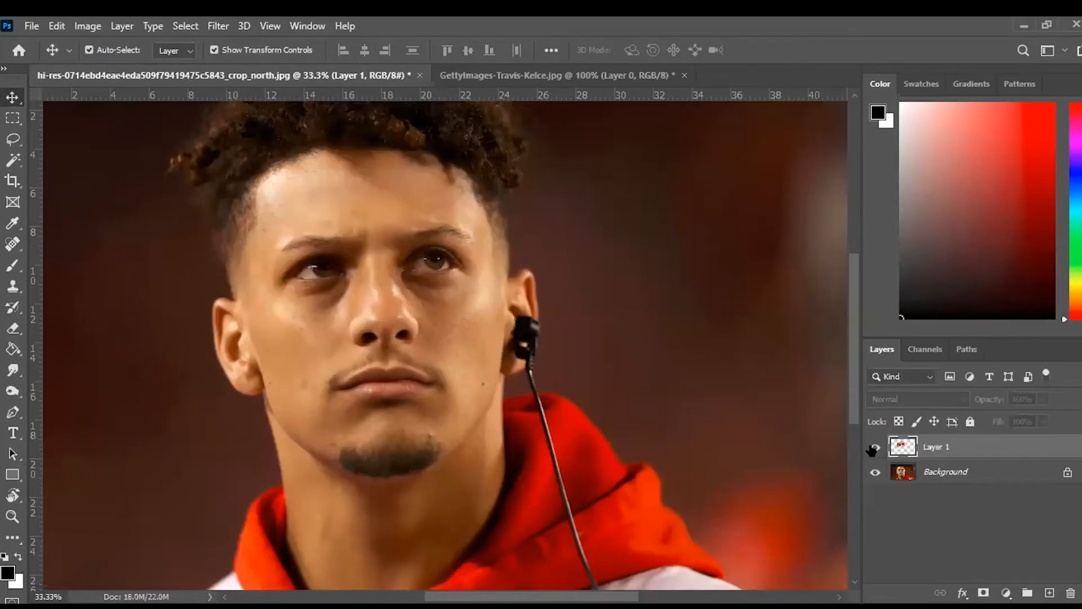
{"action": "left_click", "coordinate": [874, 447]}
{"action": "left_click", "coordinate": [875, 475]}
{"action": "left_click", "coordinate": [875, 475]}
{"action": "left_click", "coordinate": [875, 447]}
{"action": "left_click", "coordinate": [874, 447]}
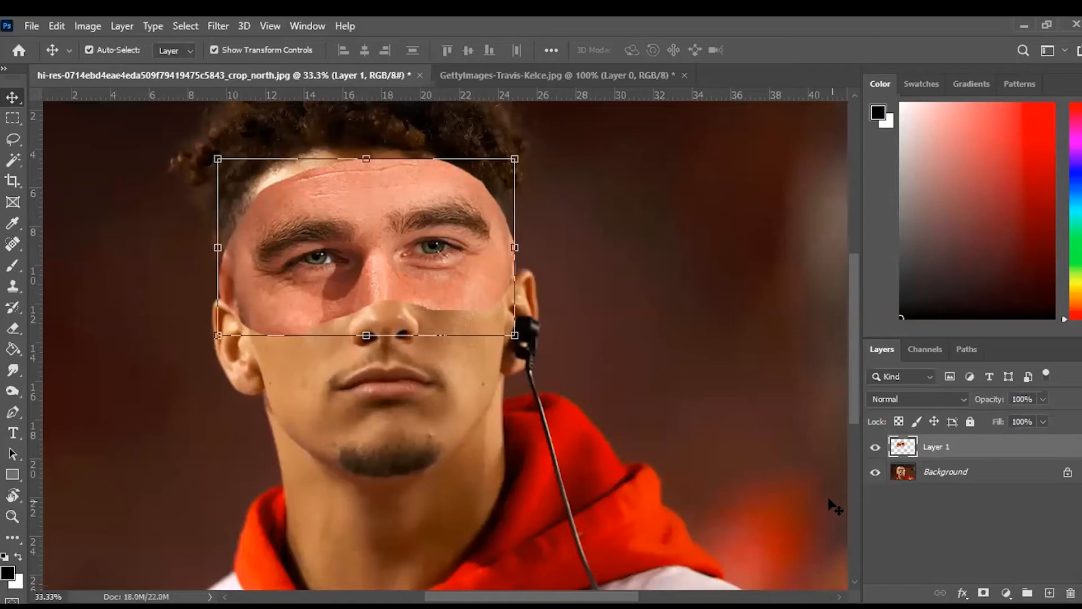
{"action": "left_click", "coordinate": [875, 447]}
{"action": "left_click", "coordinate": [875, 447]}
{"action": "left_click", "coordinate": [875, 447]}
{"action": "left_click", "coordinate": [874, 447]}
{"action": "left_click", "coordinate": [875, 472]}
{"action": "left_click", "coordinate": [875, 472]}
Rotate the eye cutout by 0.42° and move it slightly lower on the face, applying the transform and deselecting the layer.
{"action": "left_click_drag", "start_coordinate": [524, 345], "coordinate": [542, 324]}
{"action": "left_click_drag", "start_coordinate": [471, 273], "coordinate": [467, 277]}
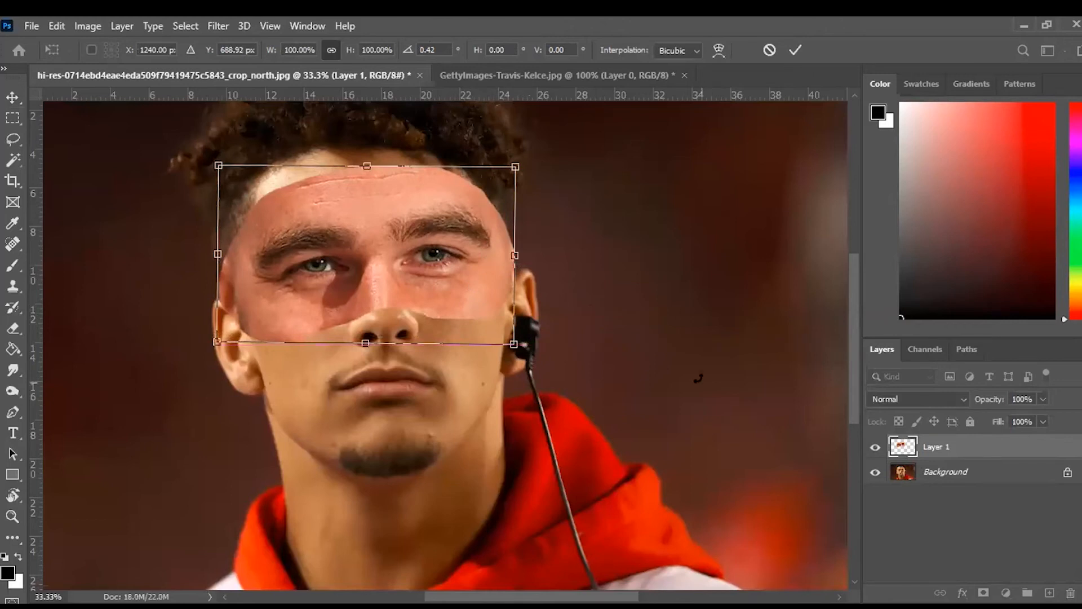
{"action": "key", "text": "Return"}
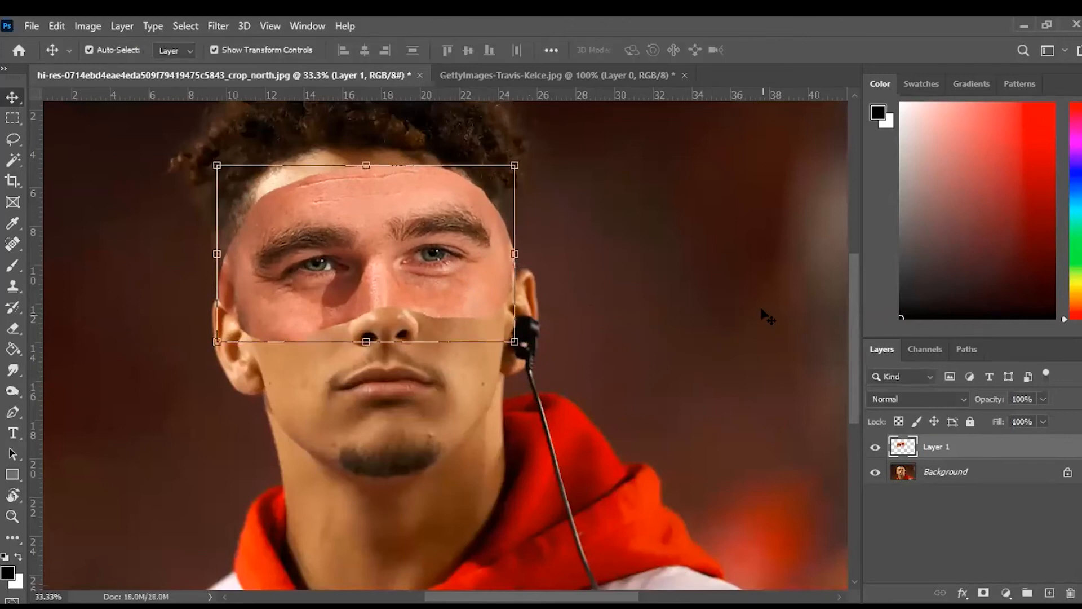
{"action": "left_click", "coordinate": [762, 309]}
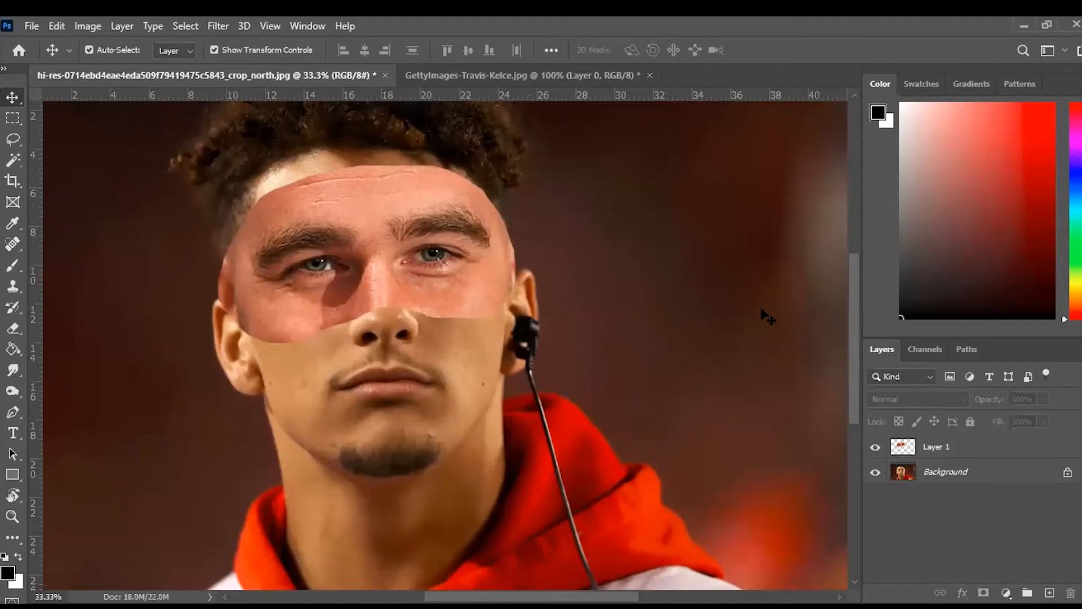
{"action": "left_click", "coordinate": [521, 75]}
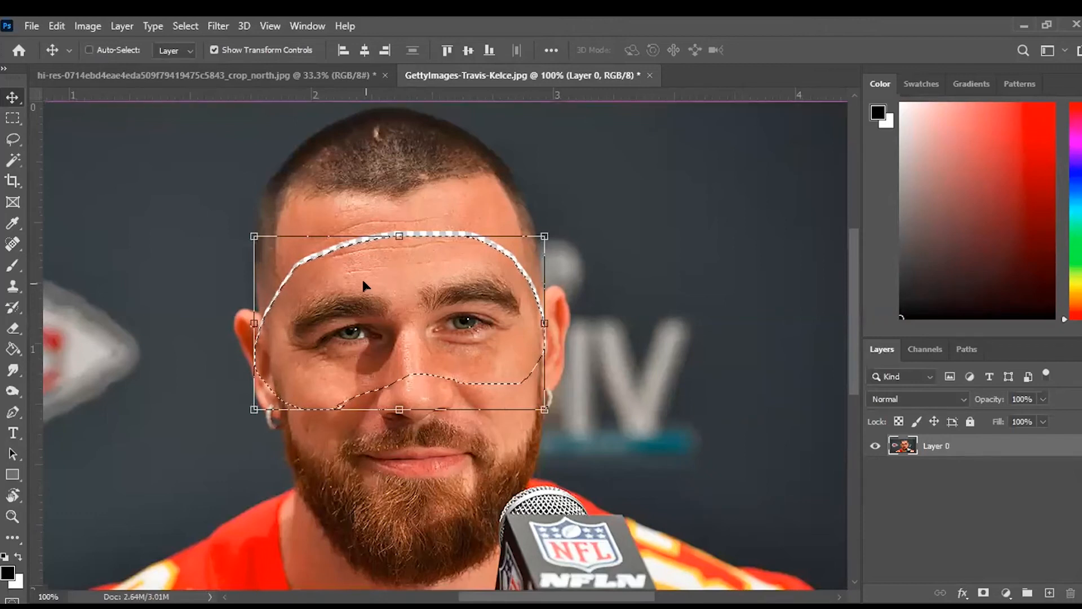
{"action": "key", "text": "ctrl+z"}
{"action": "key", "text": "ctrl+c"}
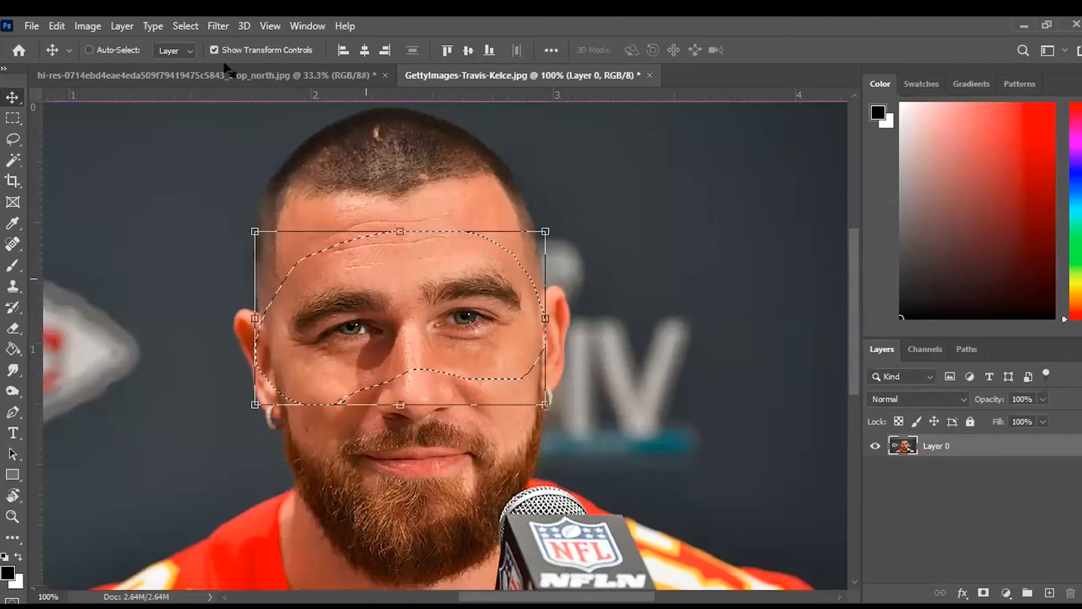
{"action": "left_click", "coordinate": [225, 75]}
{"action": "key", "text": "ctrl+v"}
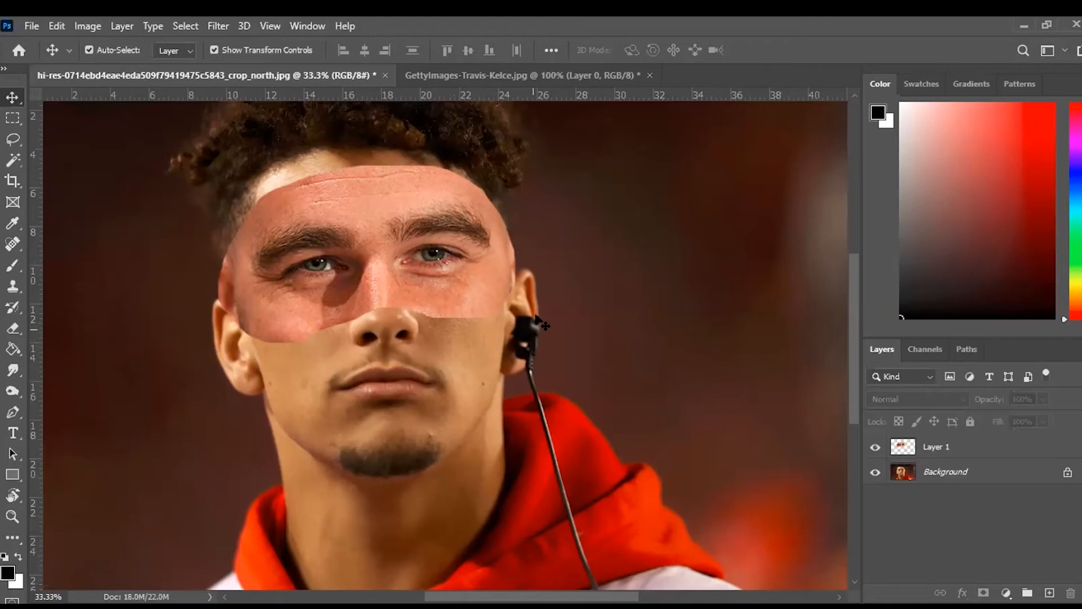
Select Layer 1 in the hi-res portrait and set up the Eraser tool with a Hard Round brush.
{"action": "left_click", "coordinate": [951, 448]}
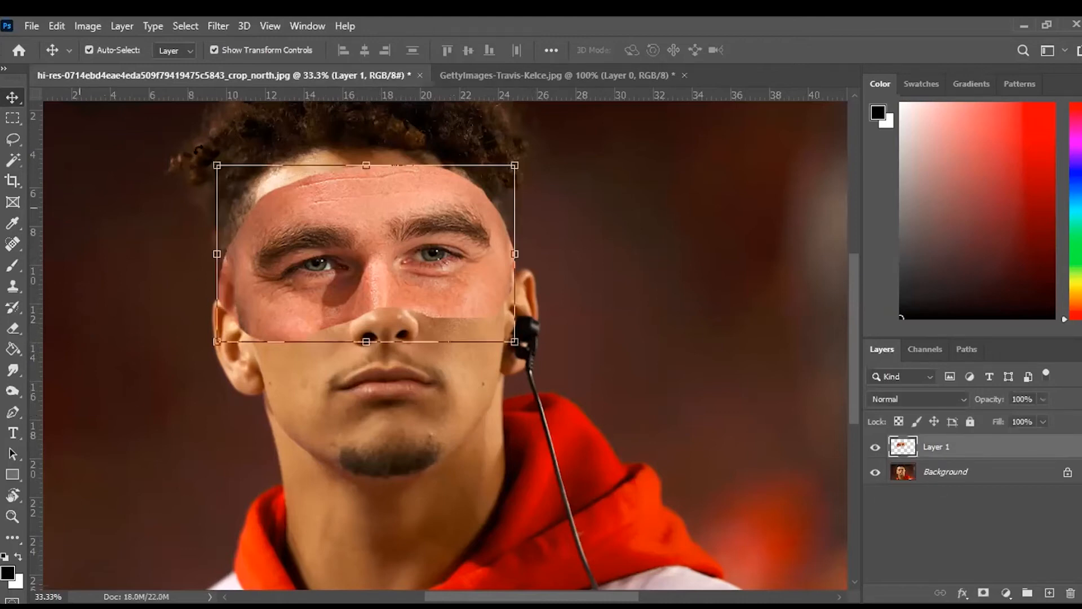
{"action": "left_click", "coordinate": [519, 75]}
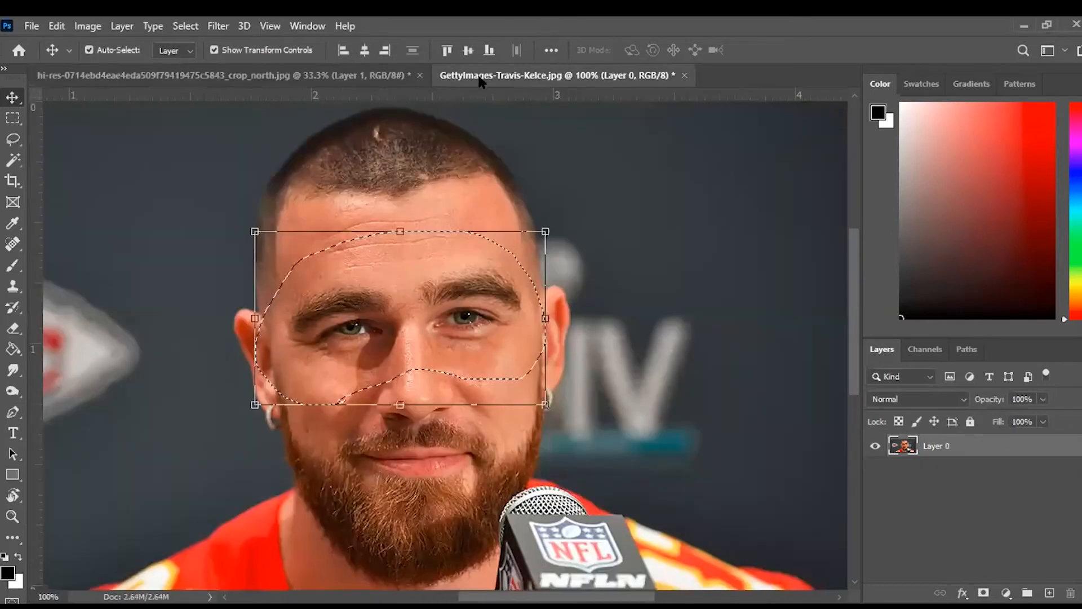
{"action": "left_click", "coordinate": [304, 75]}
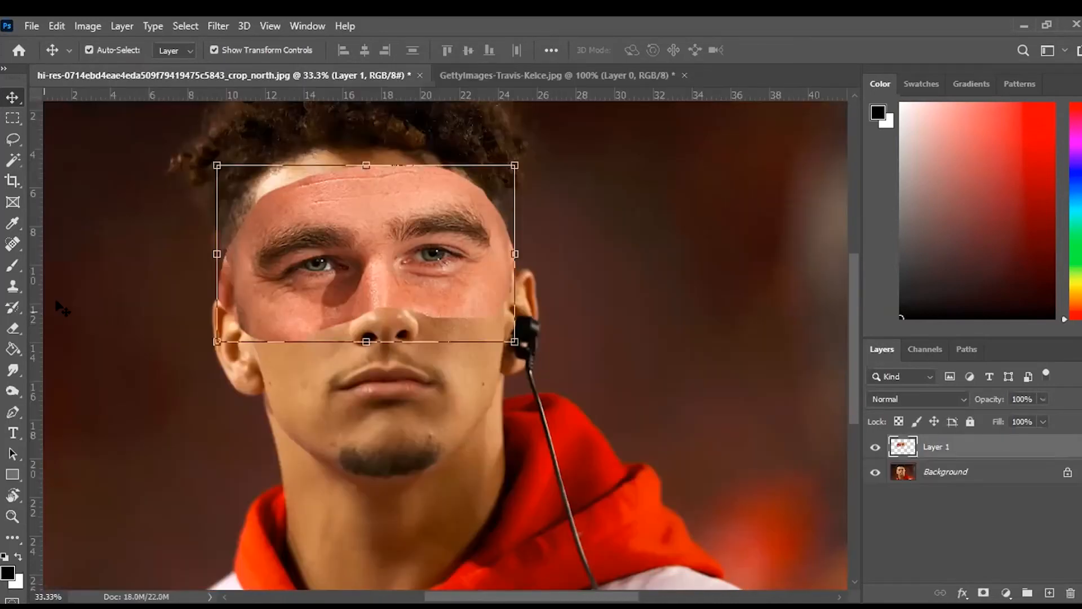
{"action": "left_click", "coordinate": [13, 329]}
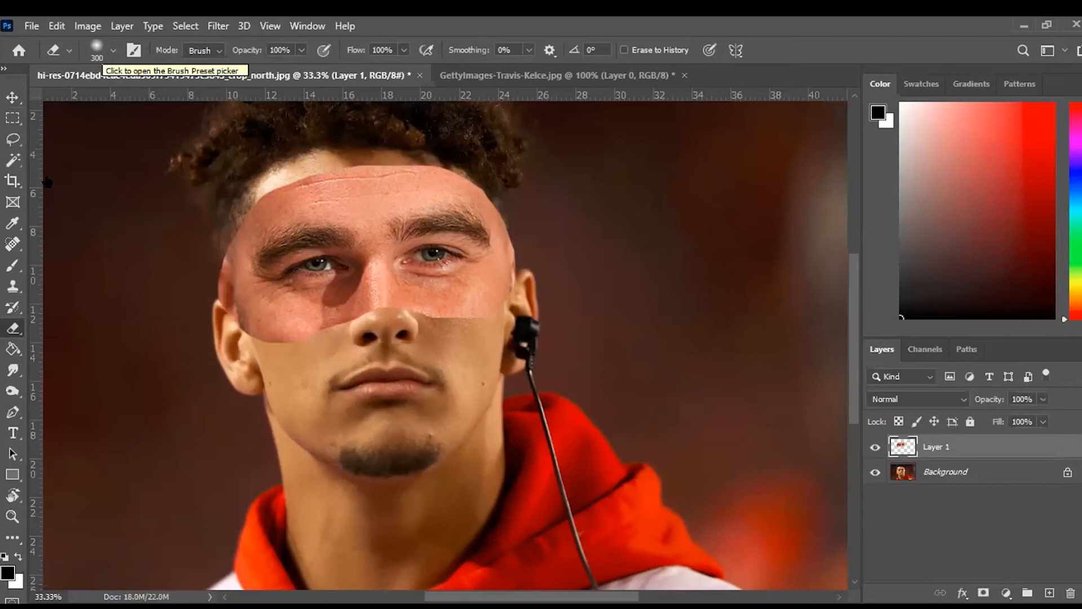
{"action": "left_click", "coordinate": [105, 52]}
{"action": "left_click", "coordinate": [49, 231]}
{"action": "key", "text": "Return"}
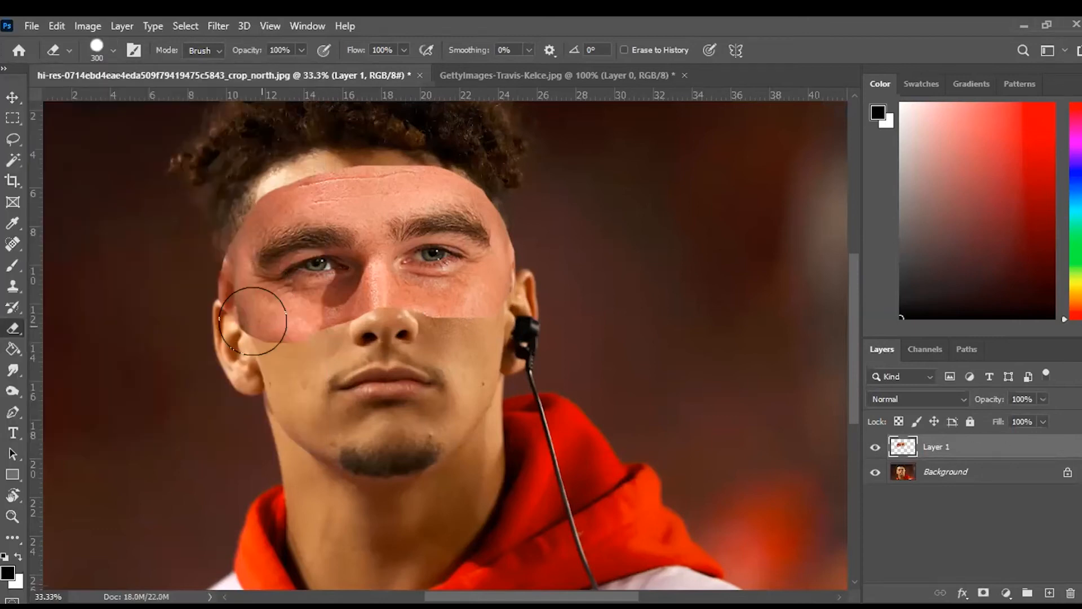
Reduce the eraser brush to 90 px and hide the Background layer so only the eye cutout on Layer 1 shows.
{"action": "left_click", "coordinate": [876, 474]}
{"action": "key", "text": "bracketleft"}
{"action": "key", "text": "bracketleft"}
{"action": "key", "text": "bracketleft"}
{"action": "key", "text": "bracketleft"}
{"action": "key", "text": "bracketleft"}
{"action": "key", "text": "bracketleft"}
{"action": "key", "text": "bracketleft"}
{"action": "left_click", "coordinate": [873, 472]}
{"action": "left_click", "coordinate": [874, 448]}
{"action": "left_click", "coordinate": [874, 449]}
{"action": "left_click", "coordinate": [875, 471]}
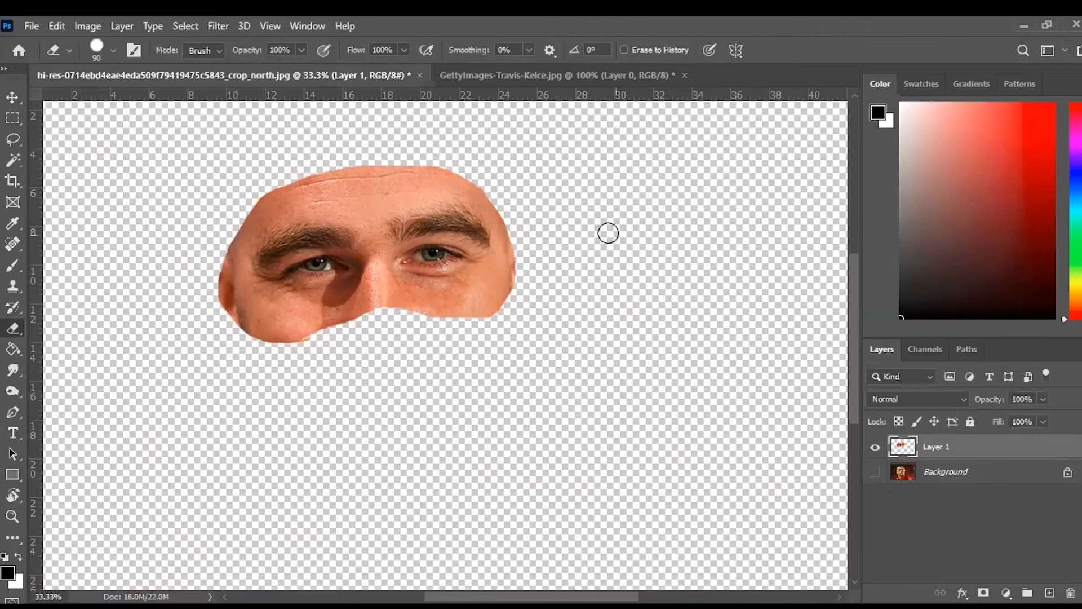
{"action": "left_click_drag", "start_coordinate": [521, 244], "coordinate": [114, 266]}
{"action": "mouse_move", "coordinate": [369, 132]}
{"action": "left_mouse_down"}
{"action": "mouse_move", "coordinate": [420, 322]}
{"action": "mouse_move", "coordinate": [282, 346]}
{"action": "left_mouse_up"}
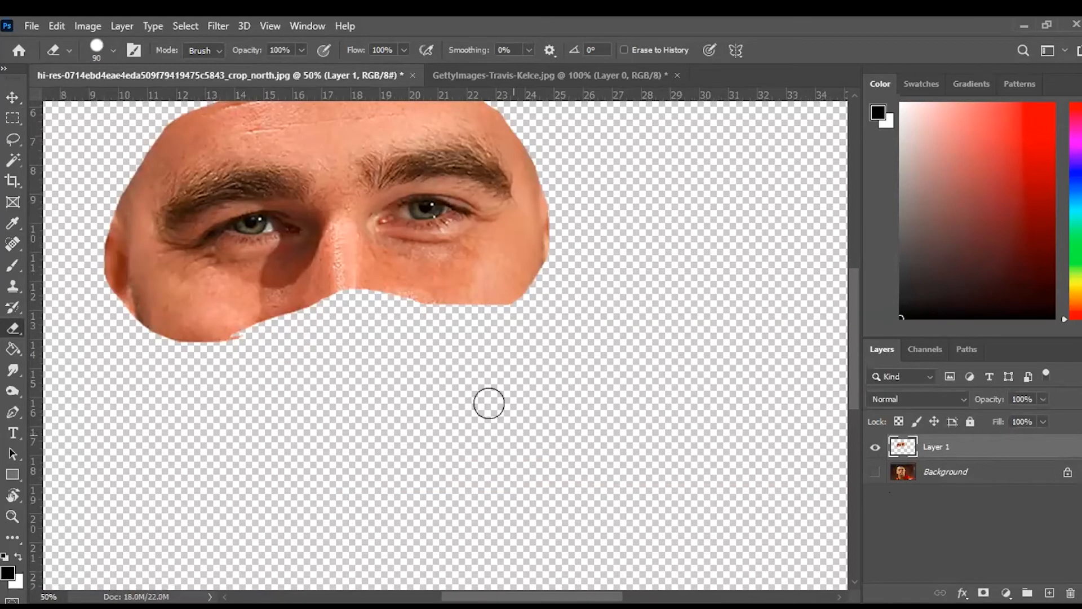
{"action": "scroll", "coordinate": [489, 403], "scroll_direction": "up", "scroll_amount": 5}
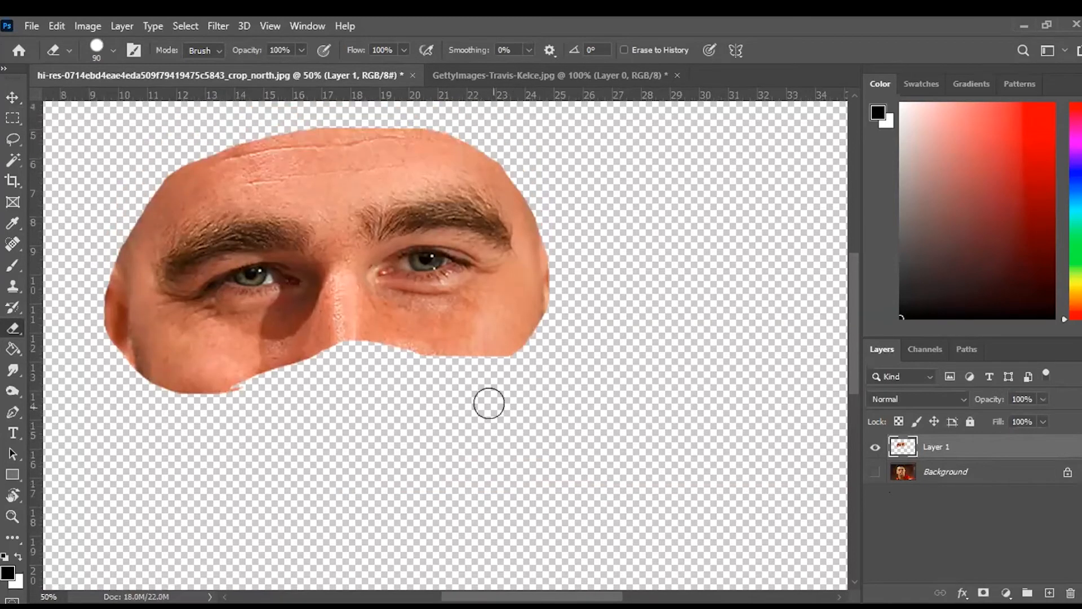
{"action": "scroll", "coordinate": [489, 403], "scroll_direction": "right", "scroll_amount": 2}
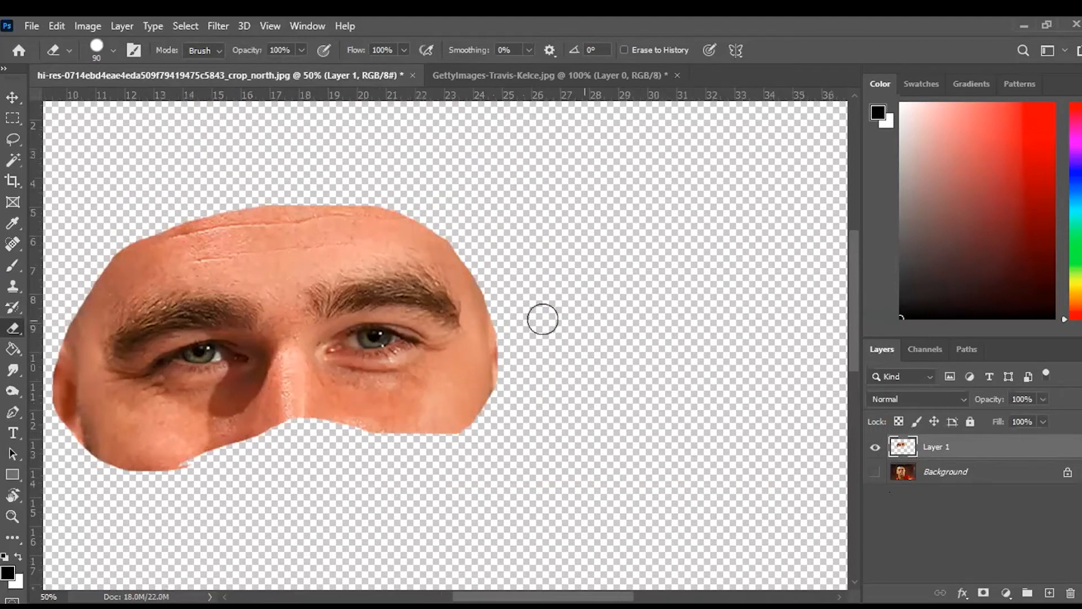
{"action": "left_click_drag", "start_coordinate": [543, 321], "coordinate": [12, 395]}
{"action": "key", "text": "ctrl+z"}
{"action": "scroll", "coordinate": [570, 306], "scroll_direction": "left", "scroll_amount": 5}
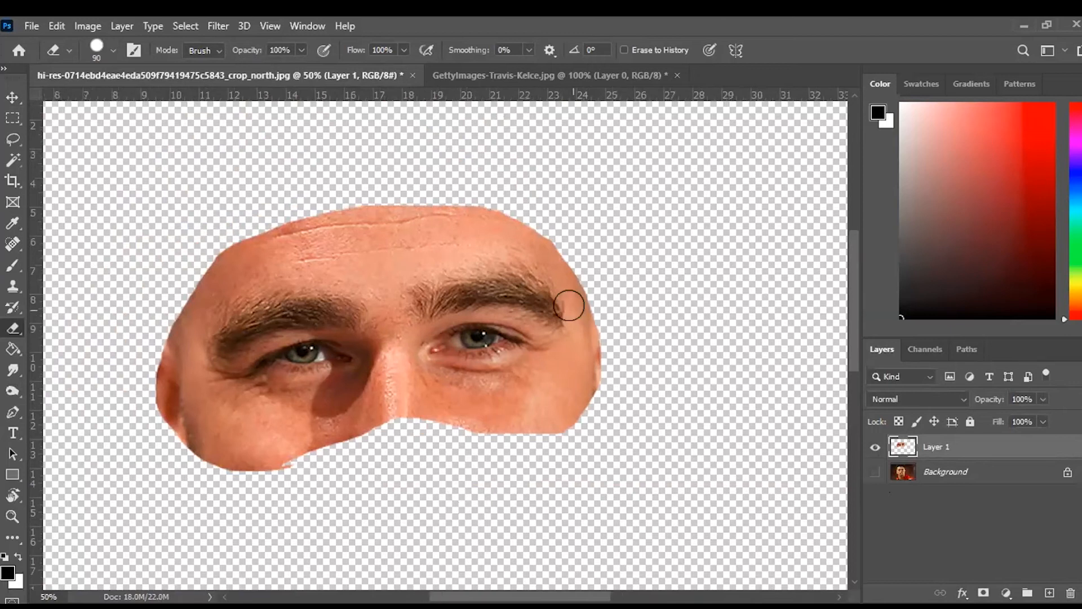
Set the Eraser to the soft round brush from General Brushes at 150 px with 0% hardness.
{"action": "key", "text": "bracketright"}
{"action": "key", "text": "bracketright"}
{"action": "key", "text": "bracketright"}
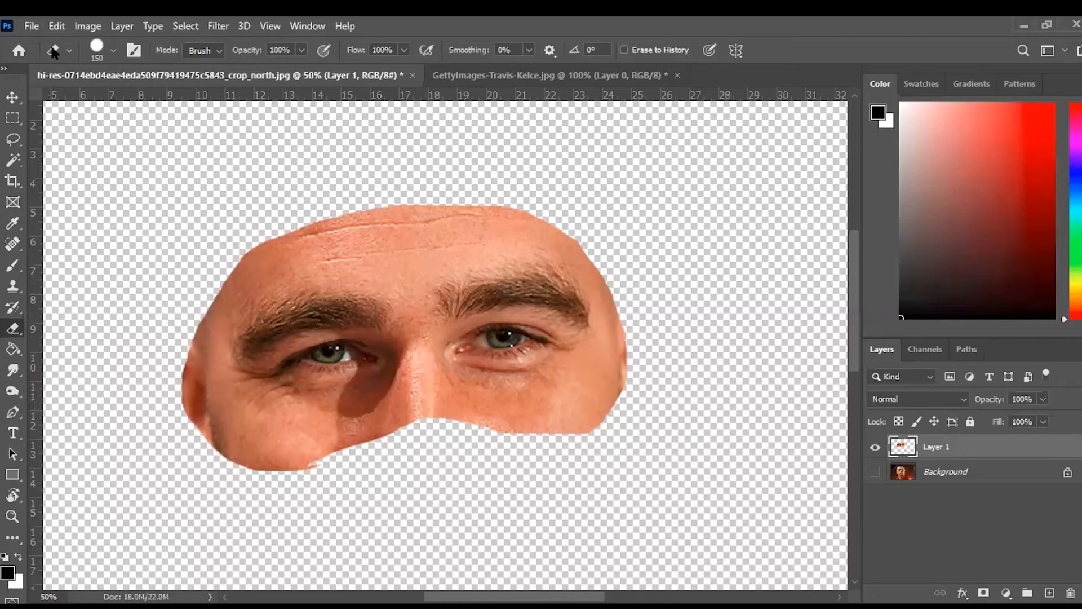
{"action": "left_click", "coordinate": [113, 52]}
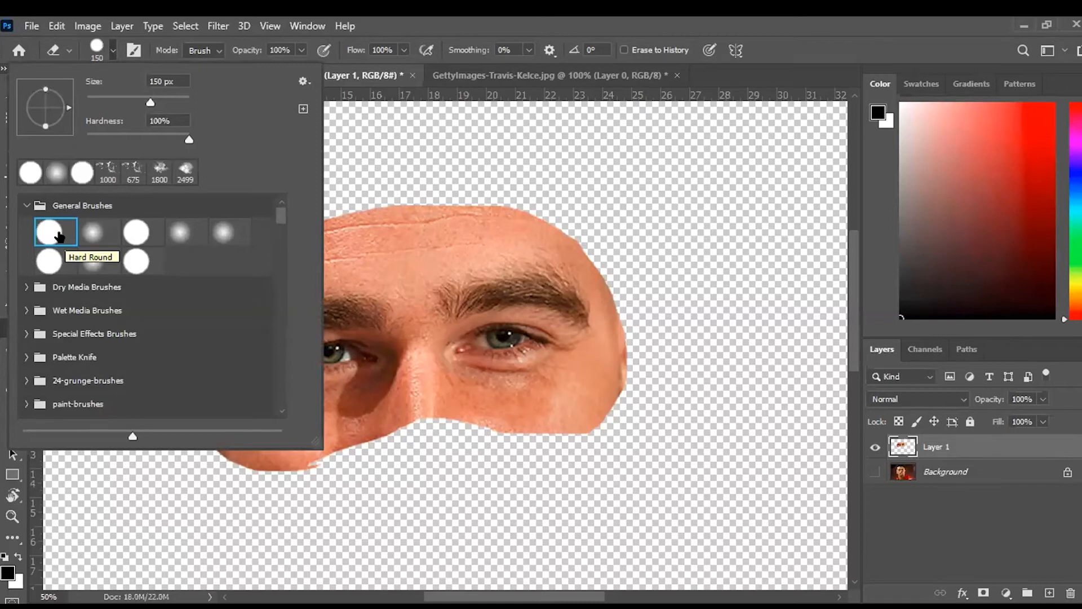
{"action": "left_click", "coordinate": [27, 206]}
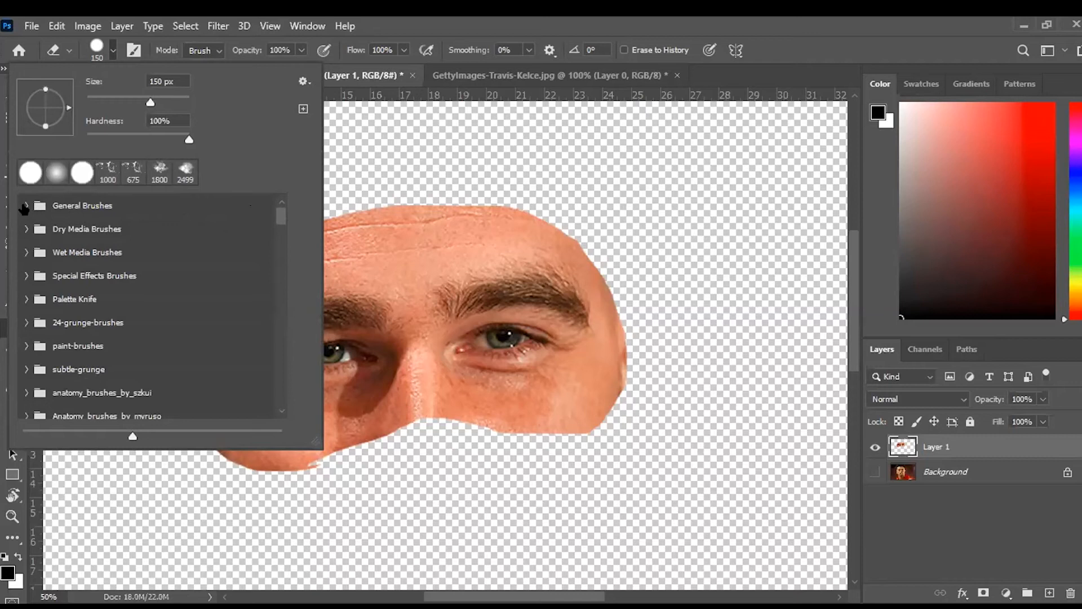
{"action": "left_click", "coordinate": [25, 206]}
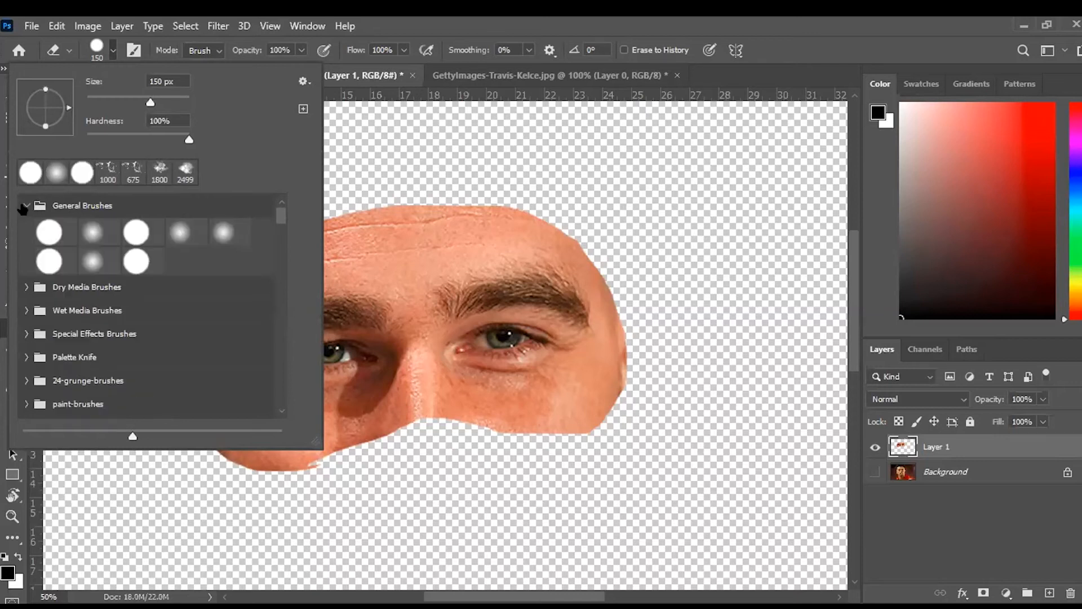
{"action": "left_click", "coordinate": [97, 235]}
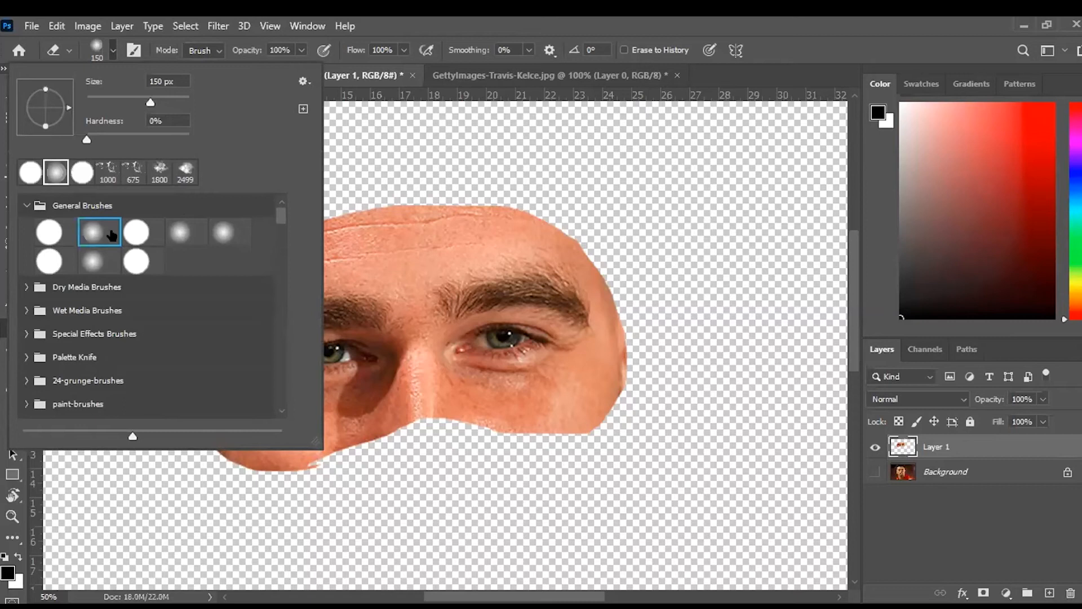
{"action": "left_click", "coordinate": [681, 51]}
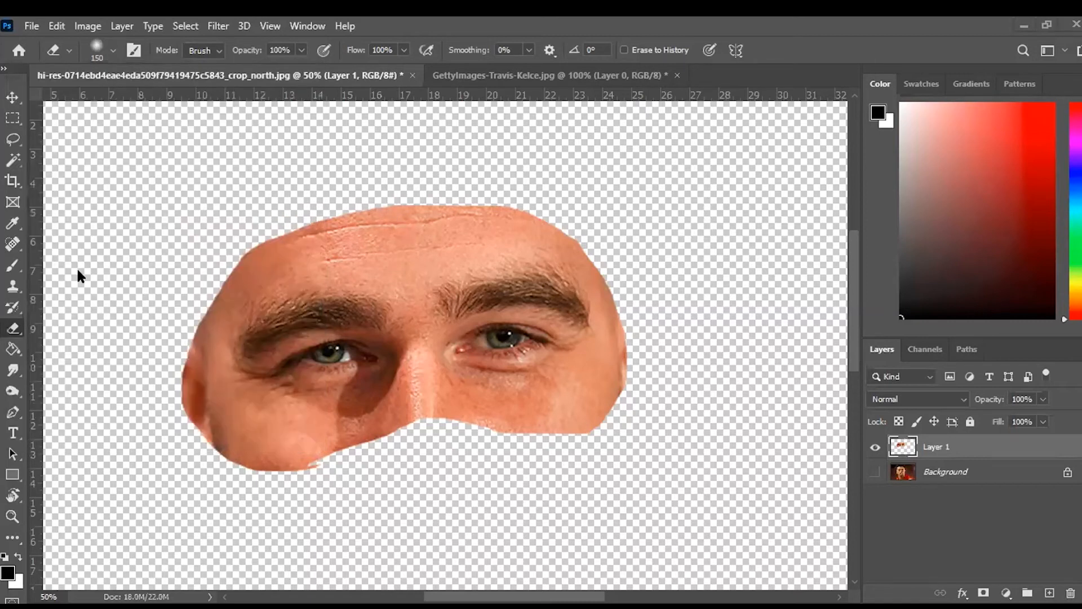
Try a 175 px soft eraser stroke diagonally across the eye cutout and undo it.
{"action": "key", "text": "bracketright"}
{"action": "key", "text": "bracketright"}
{"action": "key", "text": "bracketright"}
{"action": "key", "text": "bracketleft"}
{"action": "key", "text": "bracketleft"}
{"action": "mouse_move", "coordinate": [265, 251]}
{"action": "left_mouse_down"}
{"action": "mouse_move", "coordinate": [389, 344]}
{"action": "mouse_move", "coordinate": [626, 429]}
{"action": "left_mouse_up"}
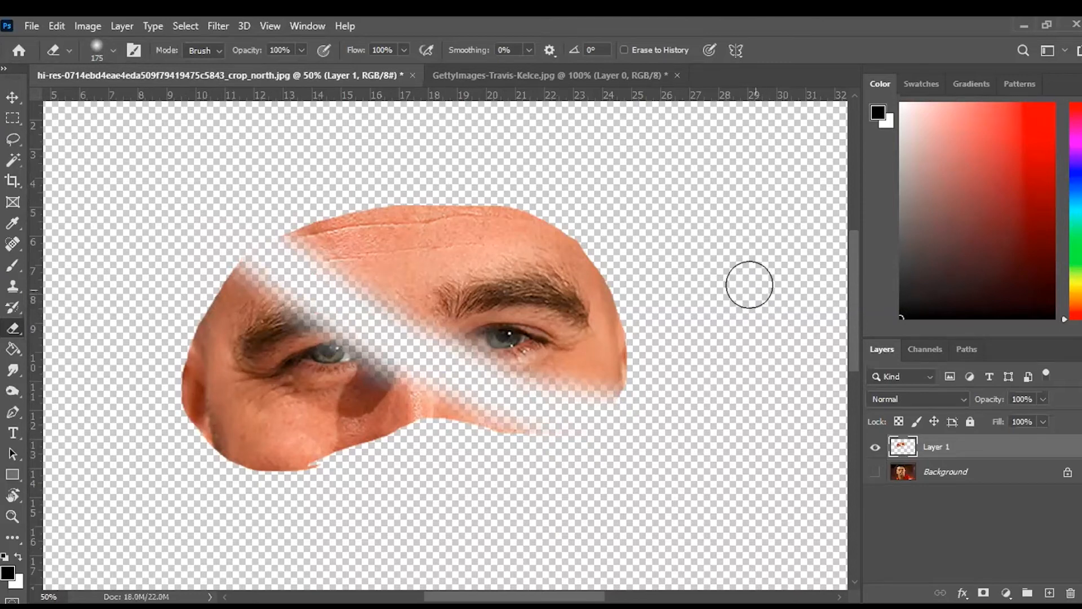
{"action": "key", "text": "ctrl+z"}
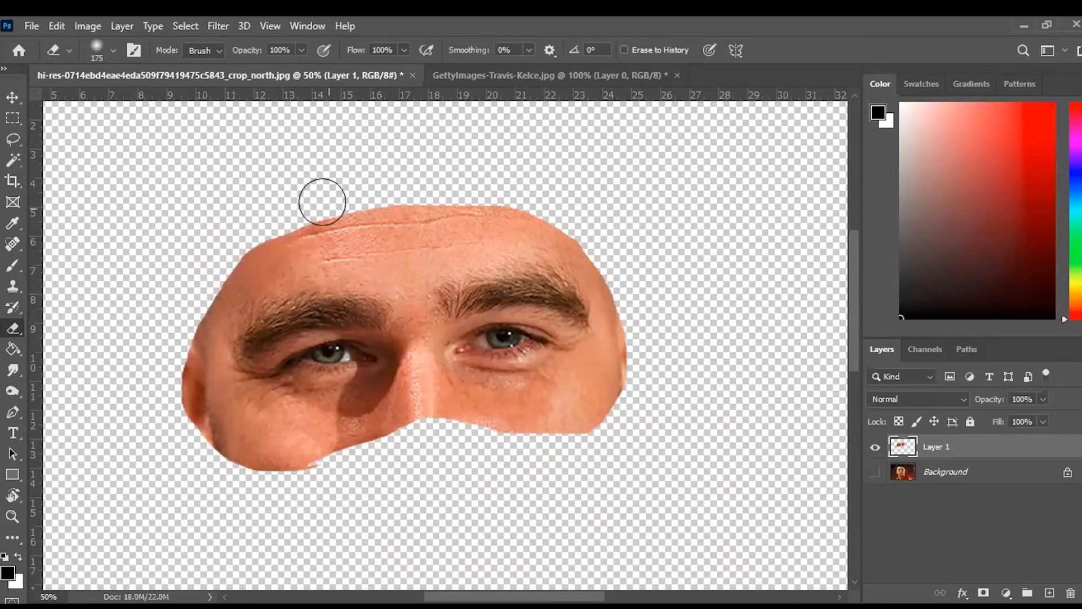
Try erasing the eye area with a very large 900 px soft brush, then undo the stroke.
{"action": "key", "text": "bracketright"}
{"action": "key", "text": "bracketleft"}
{"action": "key", "text": "bracketleft"}
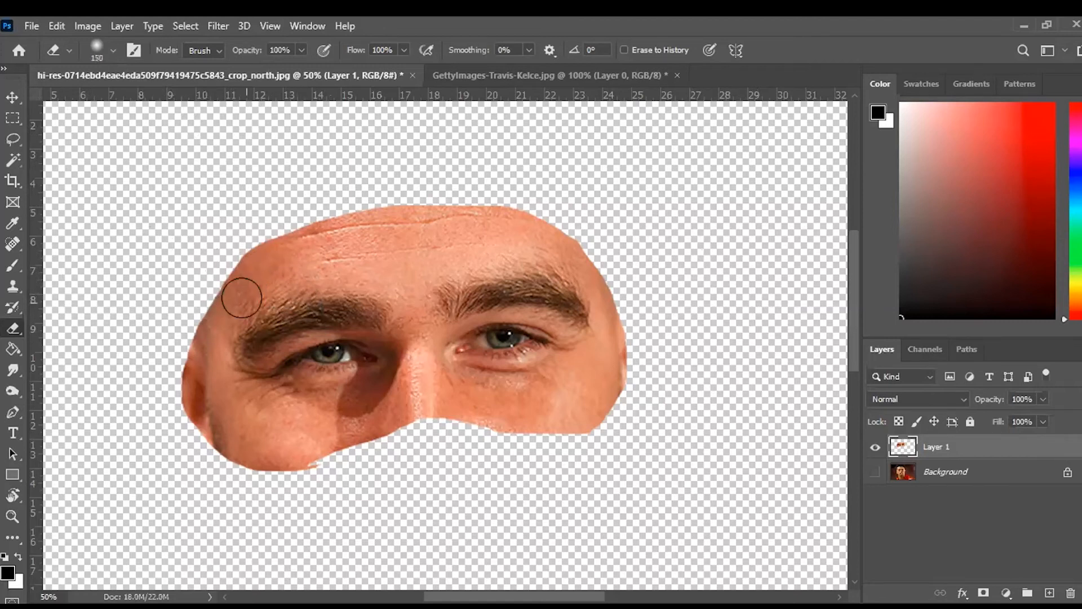
{"action": "key", "text": "bracketright"}
{"action": "key", "text": "bracketright"}
{"action": "key", "text": "bracketright"}
{"action": "key", "text": "bracketright"}
{"action": "key", "text": "bracketright"}
{"action": "key", "text": "bracketright"}
{"action": "key", "text": "bracketright"}
{"action": "key", "text": "bracketright"}
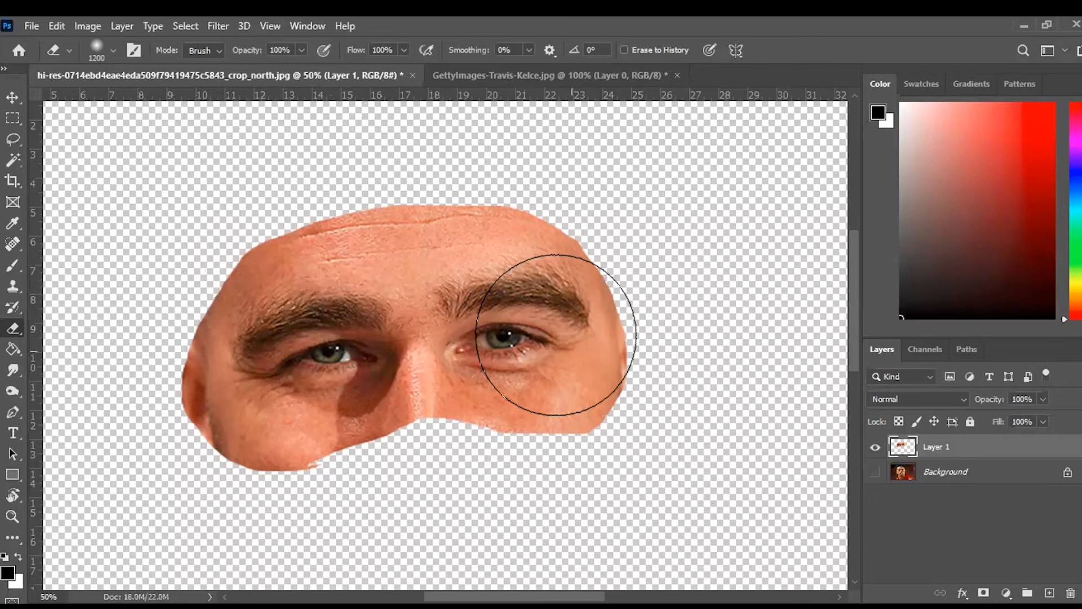
{"action": "key", "text": "bracketright"}
{"action": "key", "text": "bracketright"}
{"action": "key", "text": "bracketright"}
{"action": "key", "text": "bracketright"}
{"action": "left_click_drag", "start_coordinate": [357, 306], "coordinate": [291, 282]}
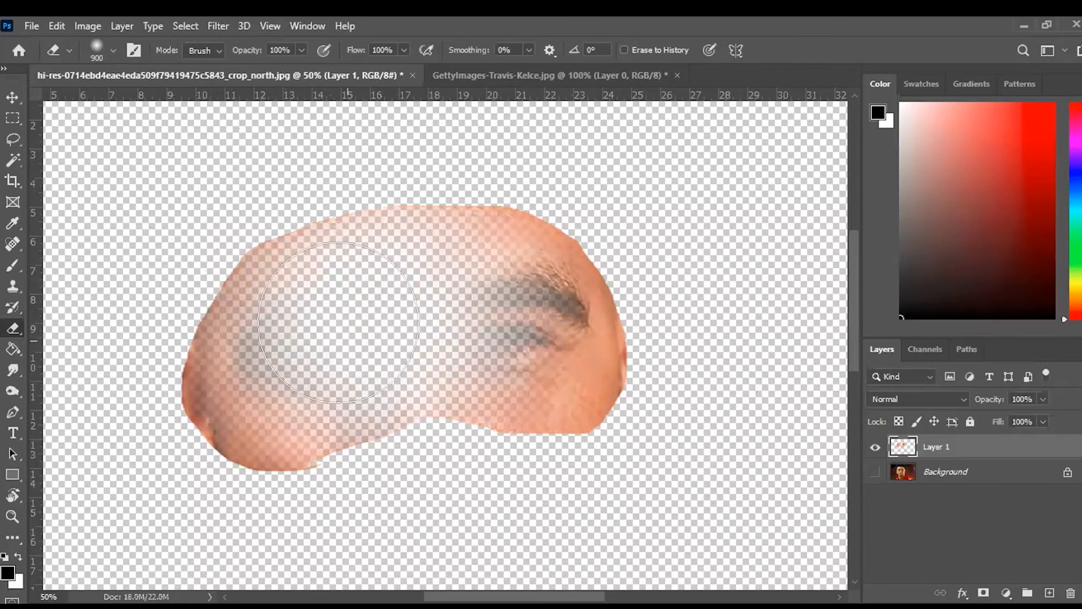
{"action": "key", "text": "ctrl+z"}
Try a 70 px soft eraser stroke from the forehead to the nose bridge and undo it.
{"action": "key", "text": "bracketleft"}
{"action": "key", "text": "bracketleft"}
{"action": "key", "text": "bracketleft"}
{"action": "key", "text": "bracketleft"}
{"action": "key", "text": "bracketleft"}
{"action": "key", "text": "bracketleft"}
{"action": "key", "text": "bracketleft"}
{"action": "key", "text": "bracketleft"}
{"action": "key", "text": "bracketleft"}
{"action": "key", "text": "bracketleft"}
{"action": "key", "text": "bracketleft"}
{"action": "mouse_move", "coordinate": [369, 246]}
{"action": "left_mouse_down"}
{"action": "mouse_move", "coordinate": [412, 279]}
{"action": "mouse_move", "coordinate": [435, 350]}
{"action": "left_mouse_up"}
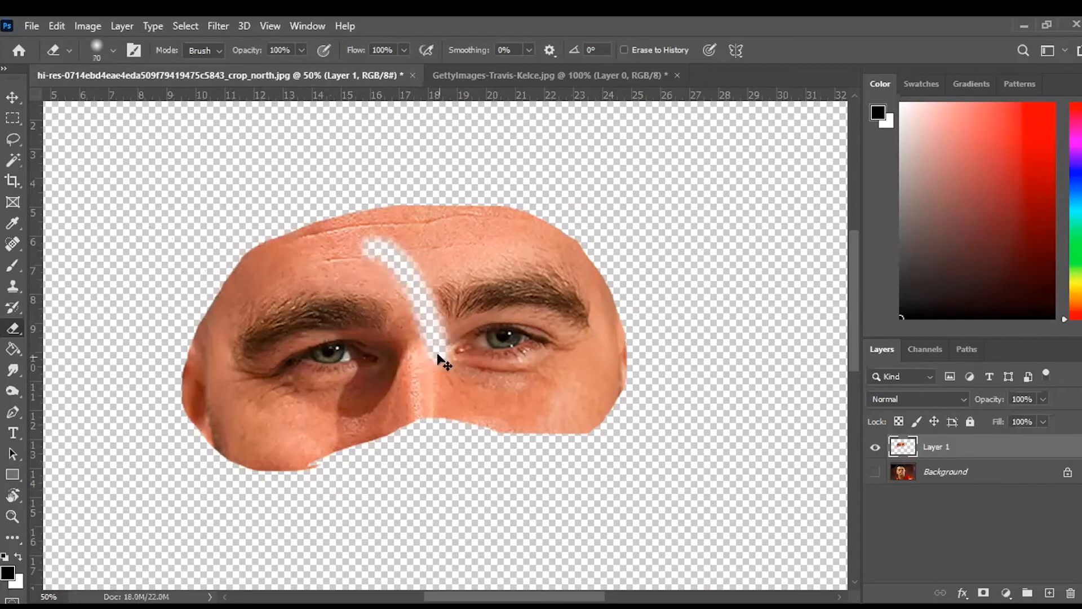
{"action": "key", "text": "ctrl+z"}
Soften the cutout's upper right and top forehead edges using a 300 px soft eraser.
{"action": "key", "text": "bracketright"}
{"action": "key", "text": "bracketright"}
{"action": "key", "text": "bracketright"}
{"action": "key", "text": "bracketright"}
{"action": "key", "text": "bracketright"}
{"action": "key", "text": "bracketright"}
{"action": "key", "text": "bracketright"}
{"action": "key", "text": "bracketright"}
{"action": "key", "text": "bracketright"}
{"action": "key", "text": "bracketright"}
{"action": "key", "text": "bracketright"}
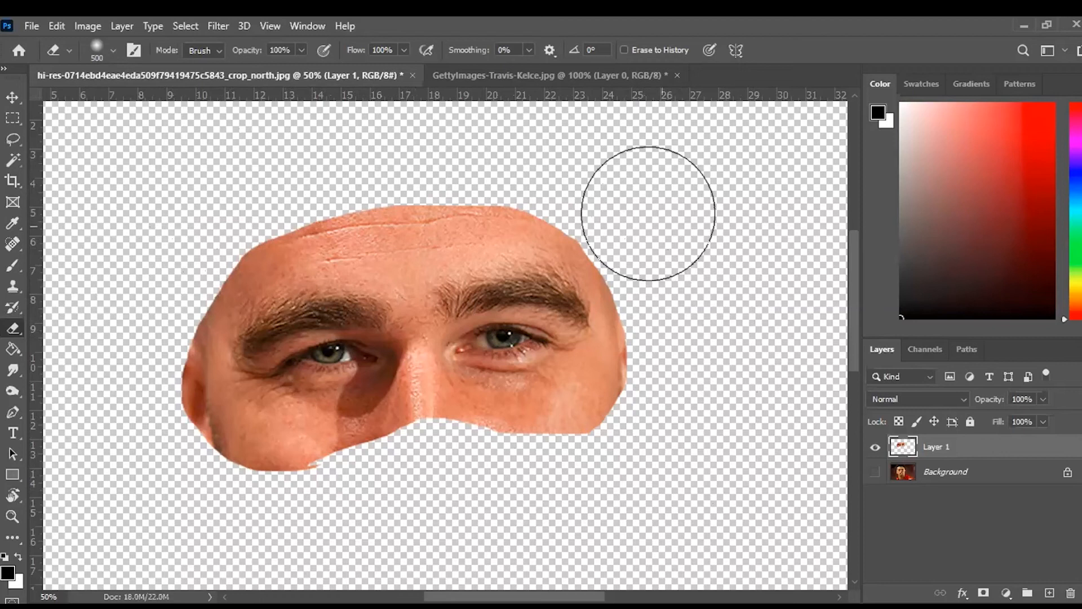
{"action": "key", "text": "bracketleft"}
{"action": "key", "text": "bracketleft"}
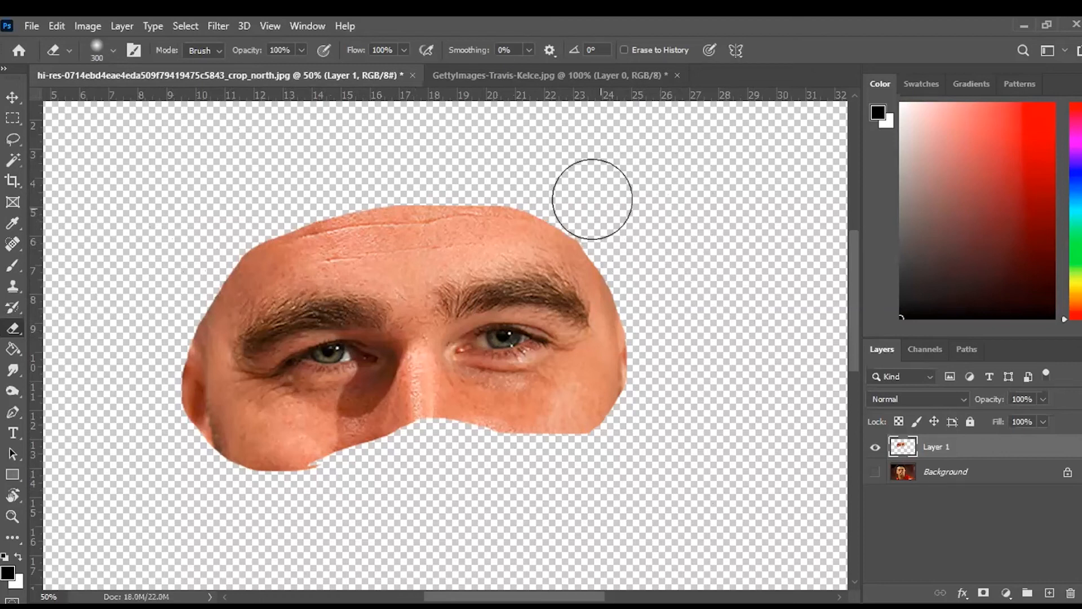
{"action": "left_click_drag", "start_coordinate": [586, 248], "coordinate": [553, 226]}
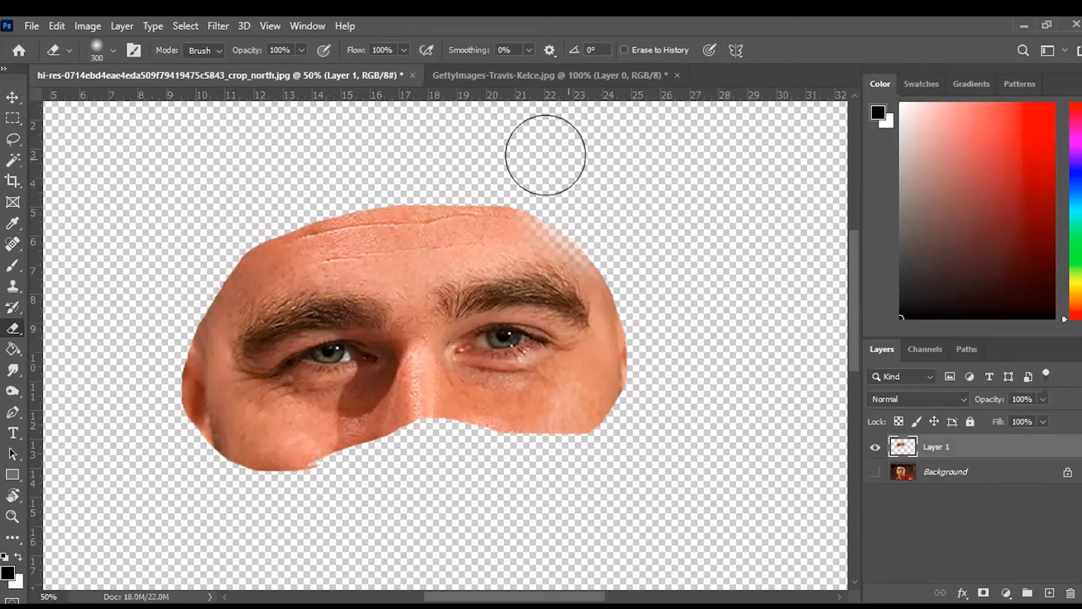
{"action": "mouse_move", "coordinate": [559, 169]}
{"action": "left_mouse_down"}
{"action": "mouse_move", "coordinate": [508, 144]}
{"action": "mouse_move", "coordinate": [524, 146]}
{"action": "mouse_move", "coordinate": [467, 141]}
{"action": "mouse_move", "coordinate": [384, 155]}
{"action": "left_mouse_up"}
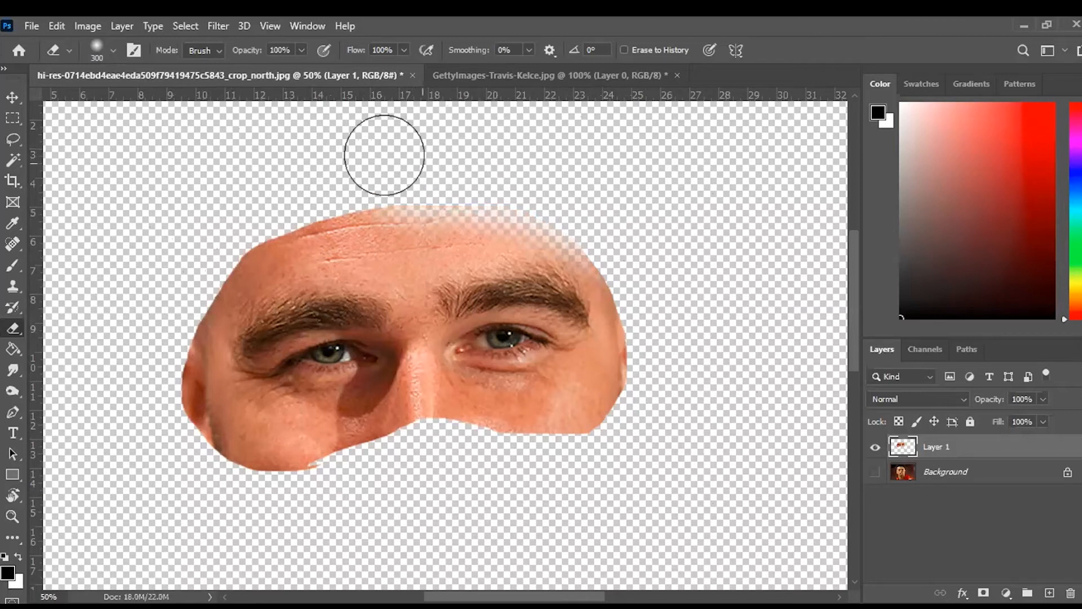
Show the Background layer and blend the cutout's cheek, side and forehead edges into the face with a 400 px soft eraser.
{"action": "left_click", "coordinate": [874, 470]}
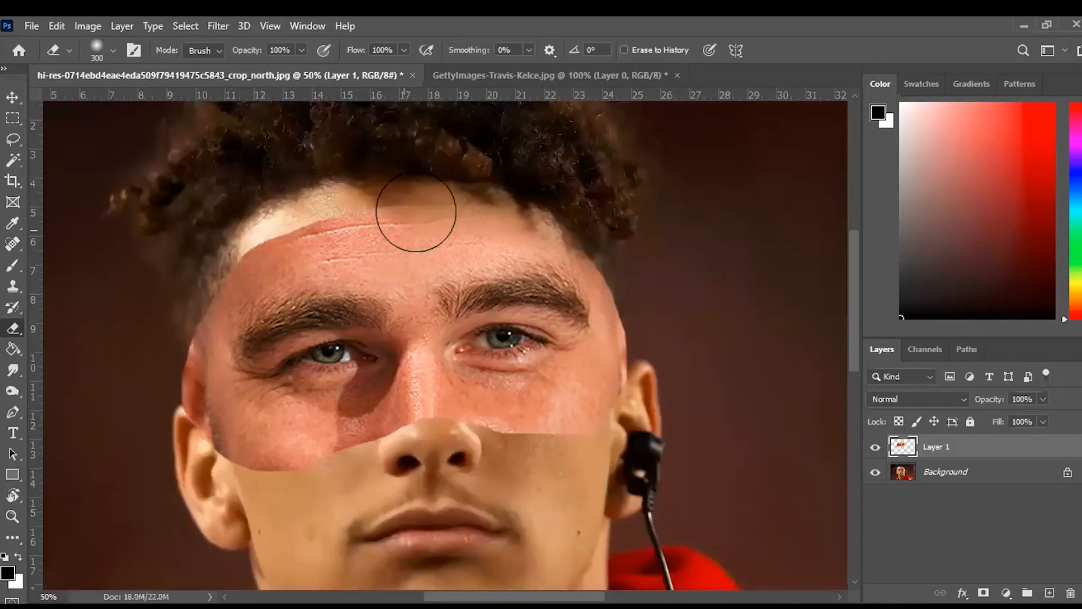
{"action": "key", "text": "bracketright"}
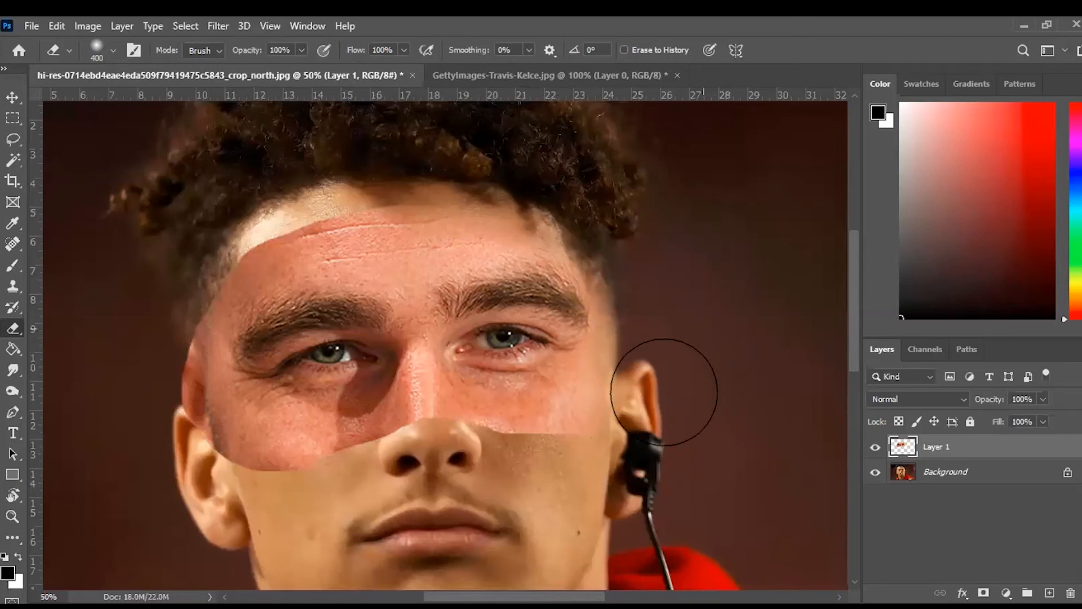
{"action": "mouse_move", "coordinate": [586, 448]}
{"action": "left_mouse_down"}
{"action": "mouse_move", "coordinate": [547, 453]}
{"action": "mouse_move", "coordinate": [532, 478]}
{"action": "mouse_move", "coordinate": [496, 487]}
{"action": "mouse_move", "coordinate": [417, 459]}
{"action": "mouse_move", "coordinate": [432, 475]}
{"action": "mouse_move", "coordinate": [406, 510]}
{"action": "mouse_move", "coordinate": [312, 515]}
{"action": "mouse_move", "coordinate": [250, 504]}
{"action": "mouse_move", "coordinate": [114, 428]}
{"action": "left_mouse_up"}
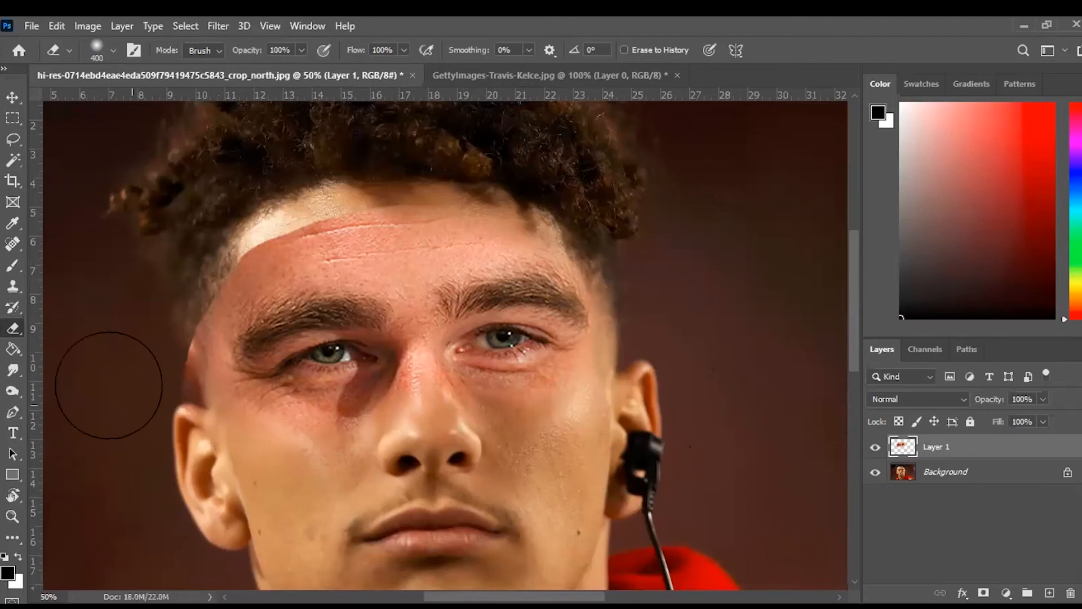
{"action": "left_click_drag", "start_coordinate": [157, 367], "coordinate": [130, 370]}
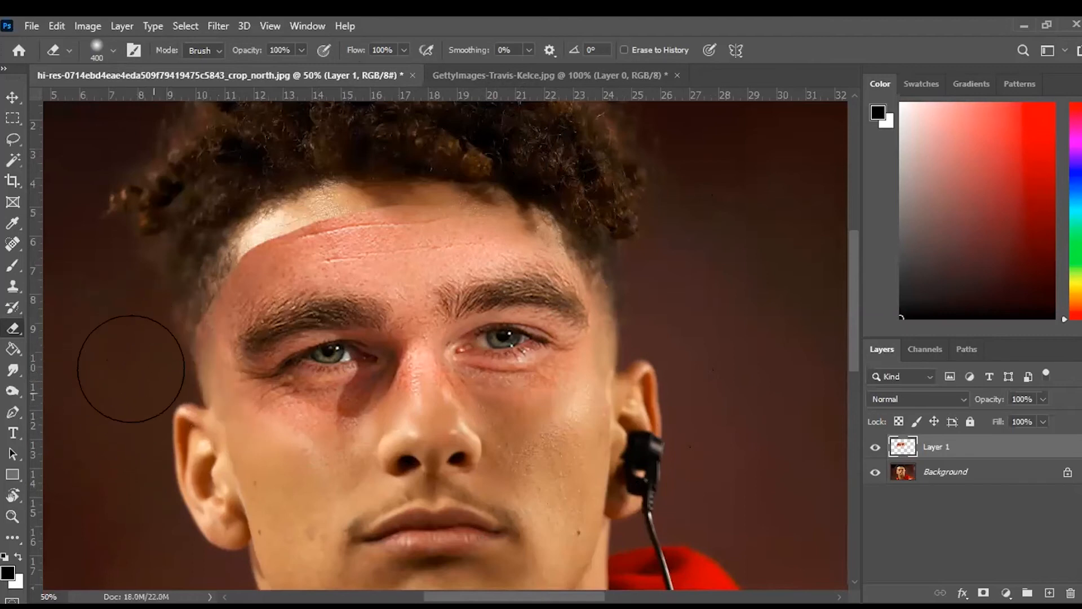
{"action": "mouse_move", "coordinate": [161, 226]}
{"action": "left_mouse_down"}
{"action": "mouse_move", "coordinate": [177, 189]}
{"action": "mouse_move", "coordinate": [175, 216]}
{"action": "mouse_move", "coordinate": [248, 209]}
{"action": "mouse_move", "coordinate": [243, 181]}
{"action": "mouse_move", "coordinate": [282, 186]}
{"action": "mouse_move", "coordinate": [363, 132]}
{"action": "mouse_move", "coordinate": [394, 186]}
{"action": "mouse_move", "coordinate": [485, 186]}
{"action": "mouse_move", "coordinate": [479, 169]}
{"action": "mouse_move", "coordinate": [265, 174]}
{"action": "left_mouse_up"}
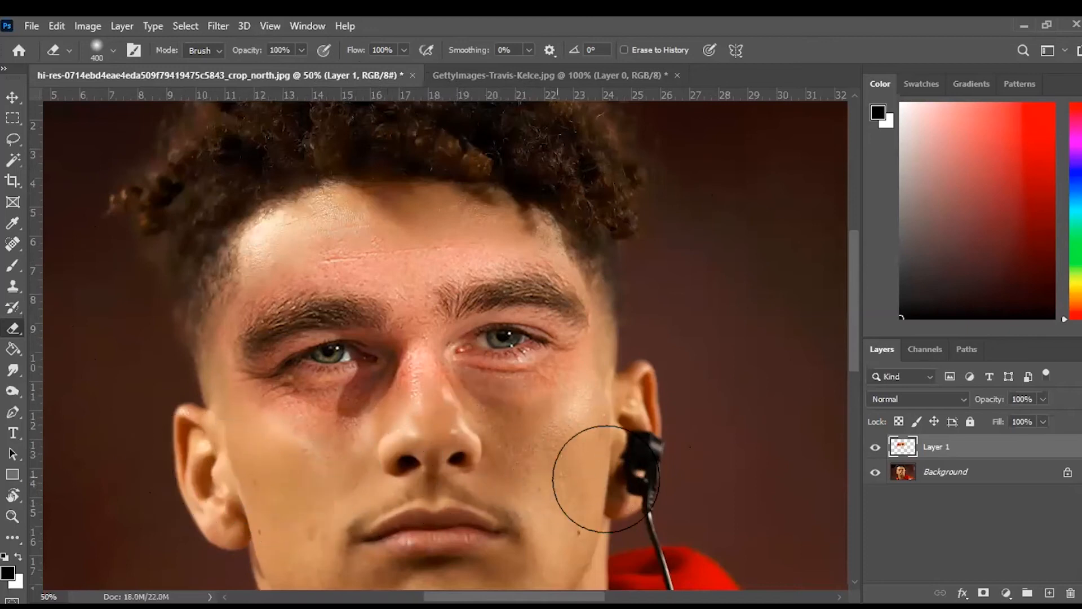
Nudge the blended eye cutout on Layer 1 slightly lower on the face and deselect it.
{"action": "left_click", "coordinate": [12, 97]}
{"action": "key", "text": "Down"}
{"action": "key", "text": "Down"}
{"action": "key", "text": "Down"}
{"action": "key", "text": "Down"}
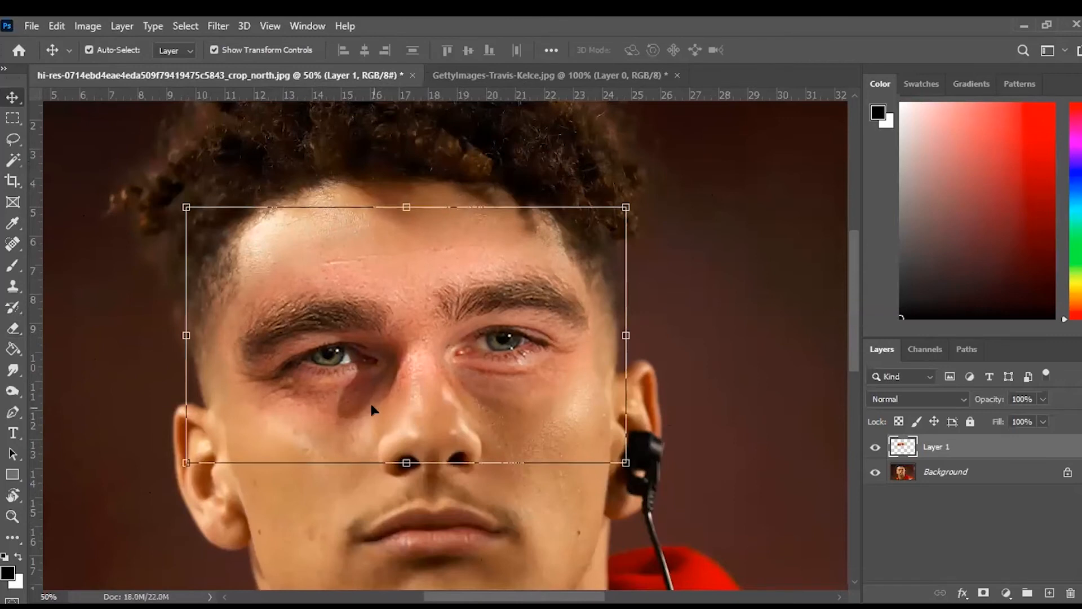
{"action": "left_click", "coordinate": [781, 315]}
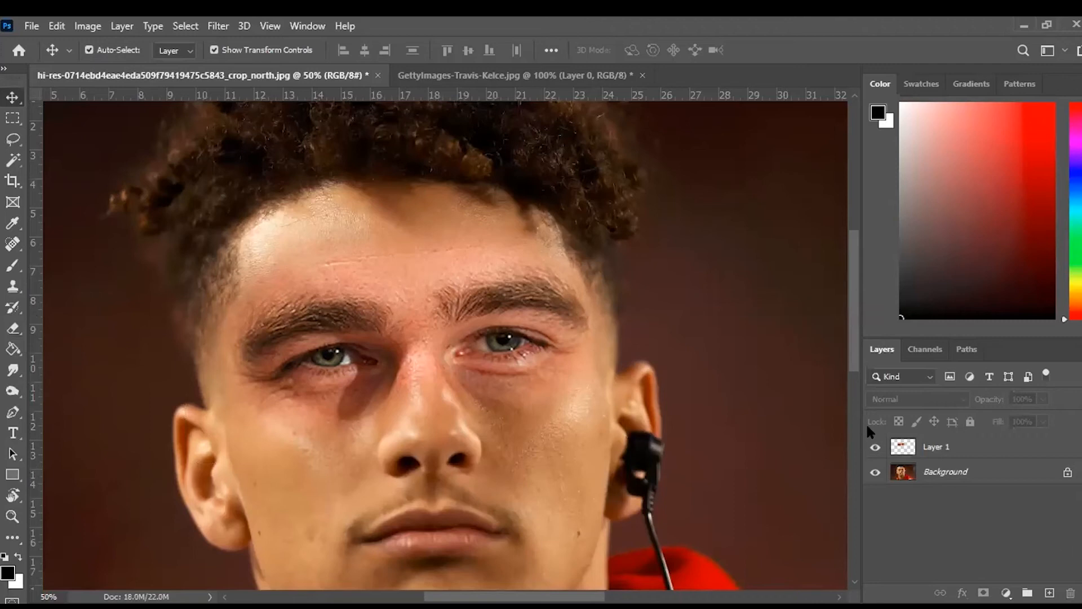
Compare the face with each layer hidden and shown, and nudge Layer 1 down a little further.
{"action": "left_click", "coordinate": [873, 472]}
{"action": "left_click", "coordinate": [875, 473]}
{"action": "left_click", "coordinate": [876, 446]}
{"action": "left_click", "coordinate": [874, 447]}
{"action": "left_click", "coordinate": [483, 313]}
{"action": "key", "text": "Down"}
{"action": "key", "text": "Down"}
{"action": "key", "text": "Down"}
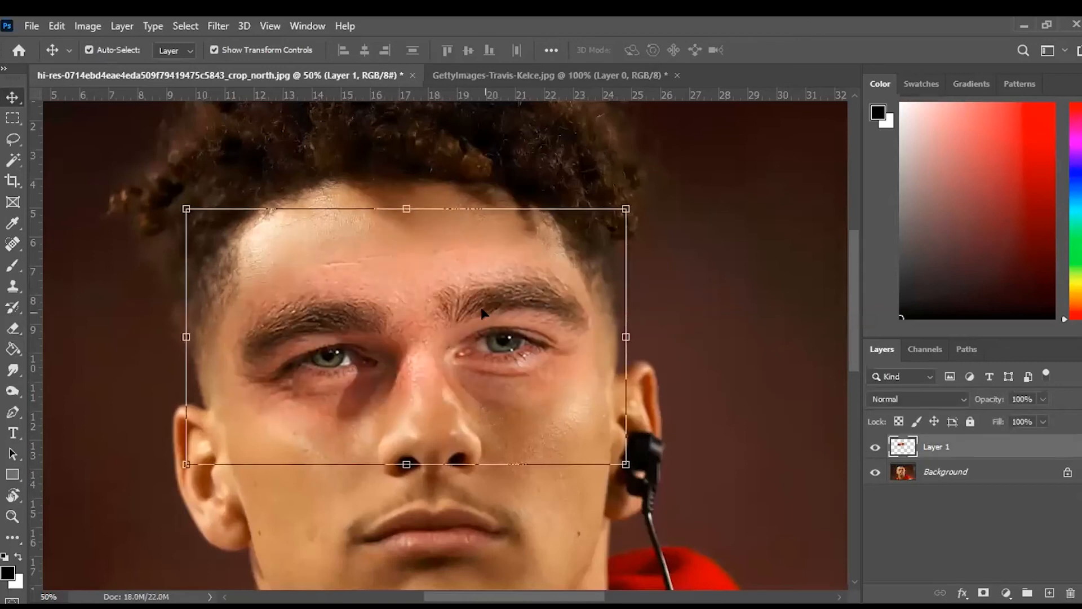
{"action": "left_click", "coordinate": [714, 247]}
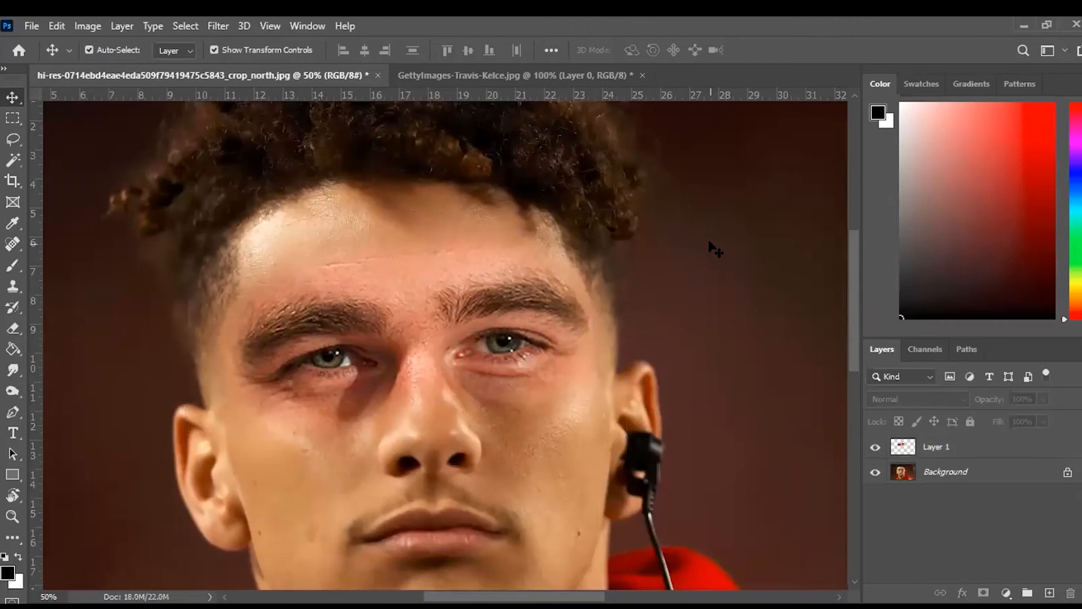
Select Layer 1 and shift the eye cutout slightly lower with Free Transform, applying the change.
{"action": "scroll", "coordinate": [599, 382], "scroll_direction": "down", "scroll_amount": 3}
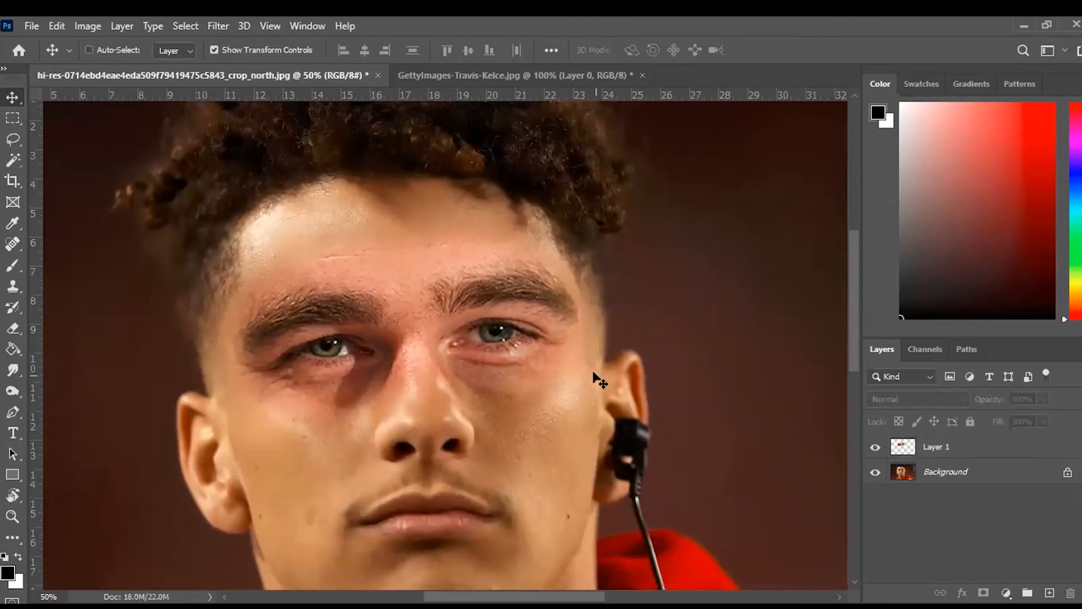
{"action": "left_click", "coordinate": [432, 276]}
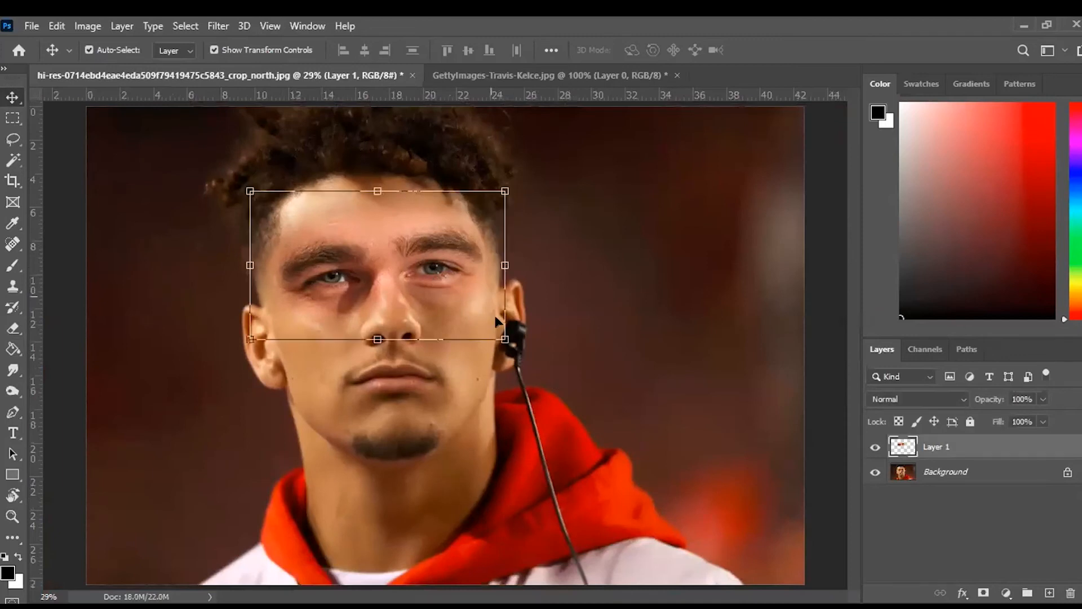
{"action": "key", "text": "ctrl+t"}
{"action": "left_click_drag", "start_coordinate": [527, 333], "coordinate": [530, 337]}
{"action": "key", "text": "Return"}
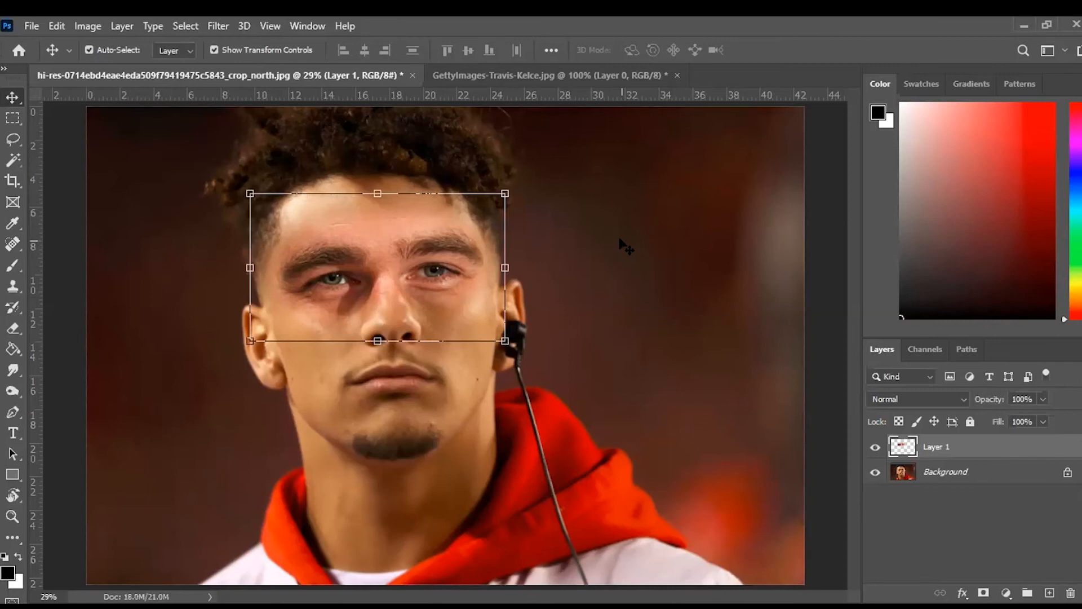
Switch to the GettyImages-Travis-Kelce.jpg document and clear the selection around the eyes.
{"action": "left_click", "coordinate": [526, 72]}
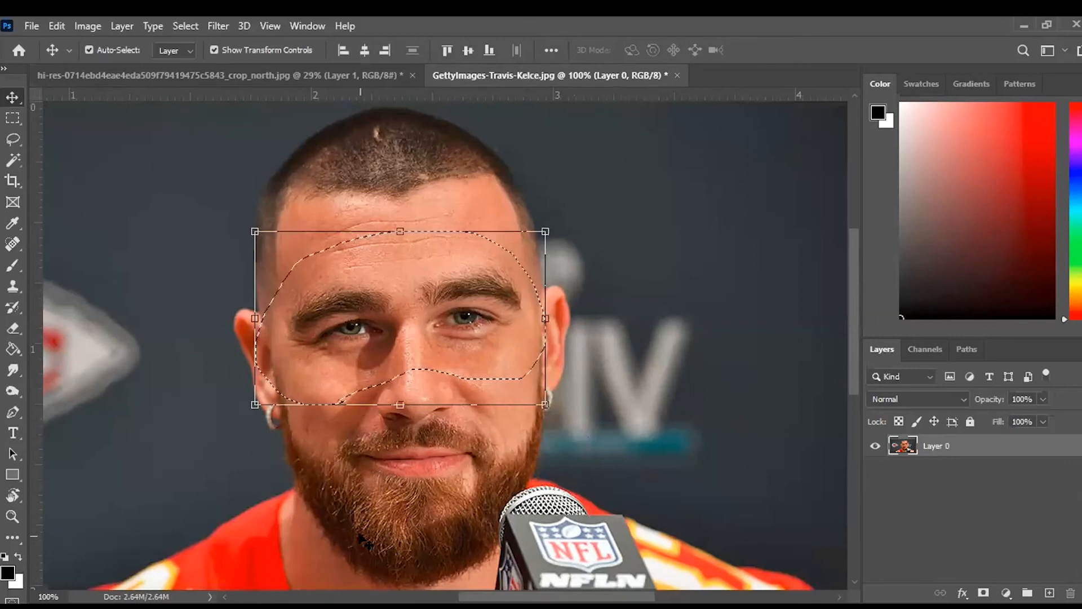
{"action": "key", "text": "ctrl"}
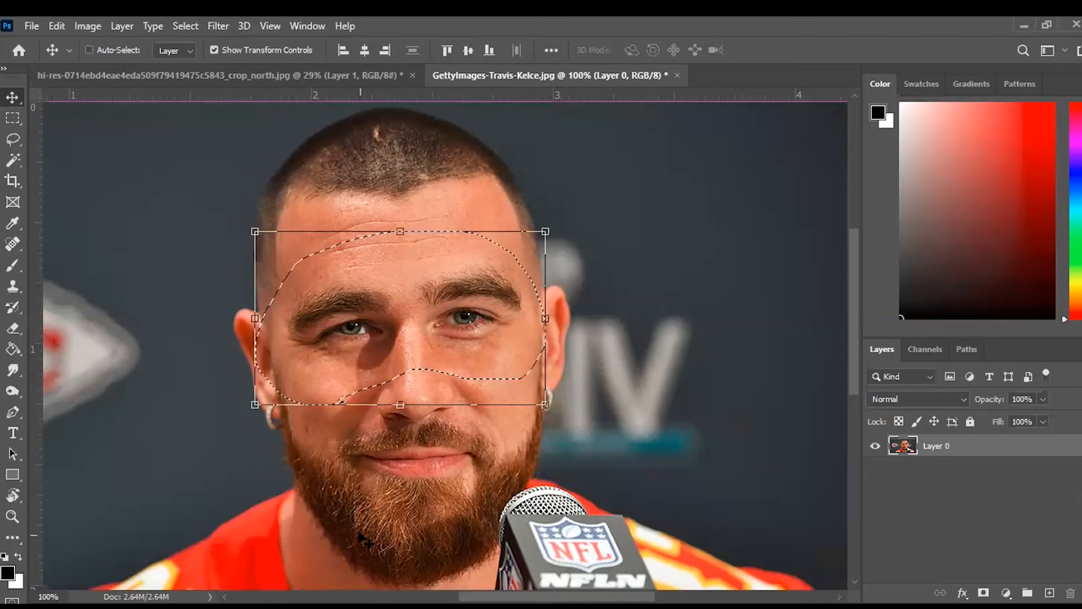
{"action": "key", "text": "ctrl+d"}
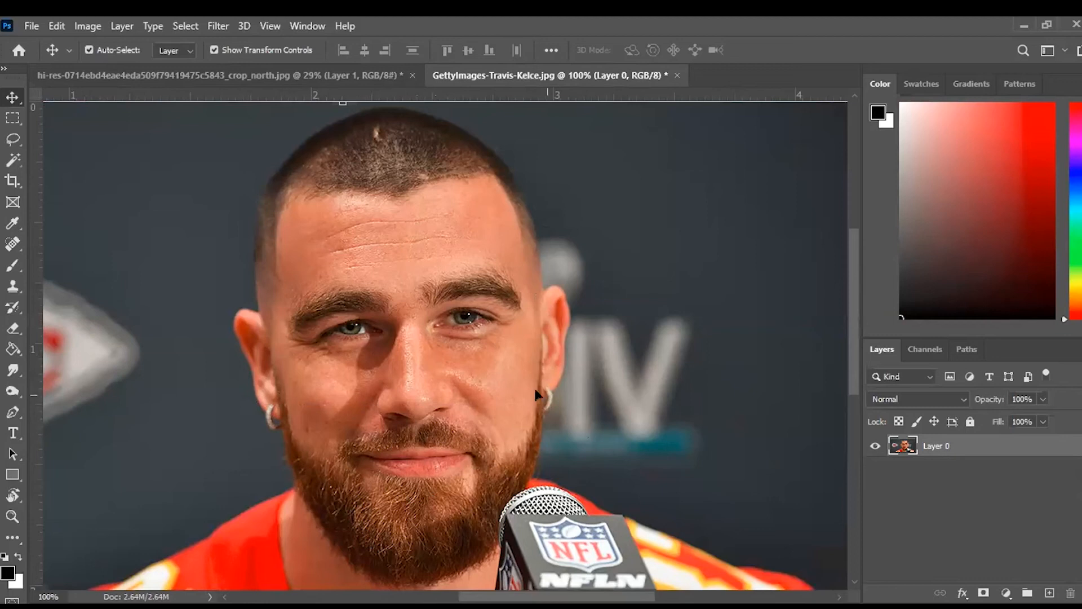
{"action": "scroll", "coordinate": [294, 257], "scroll_direction": "down", "scroll_amount": 1}
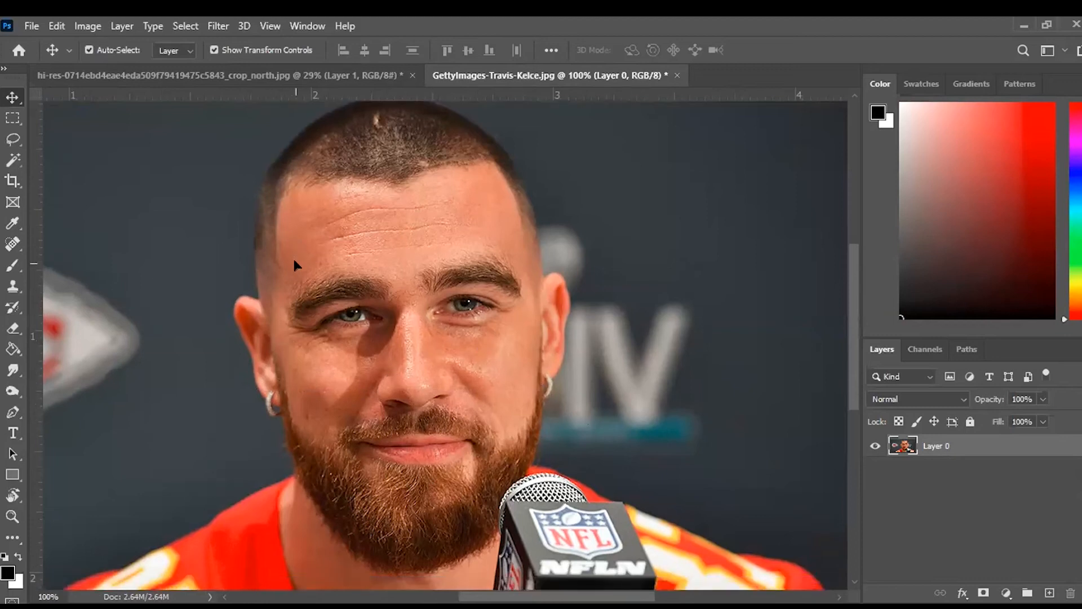
Lasso the lower face around the nose tip, mouth and beard, and activate the Move tool.
{"action": "left_click", "coordinate": [7, 142]}
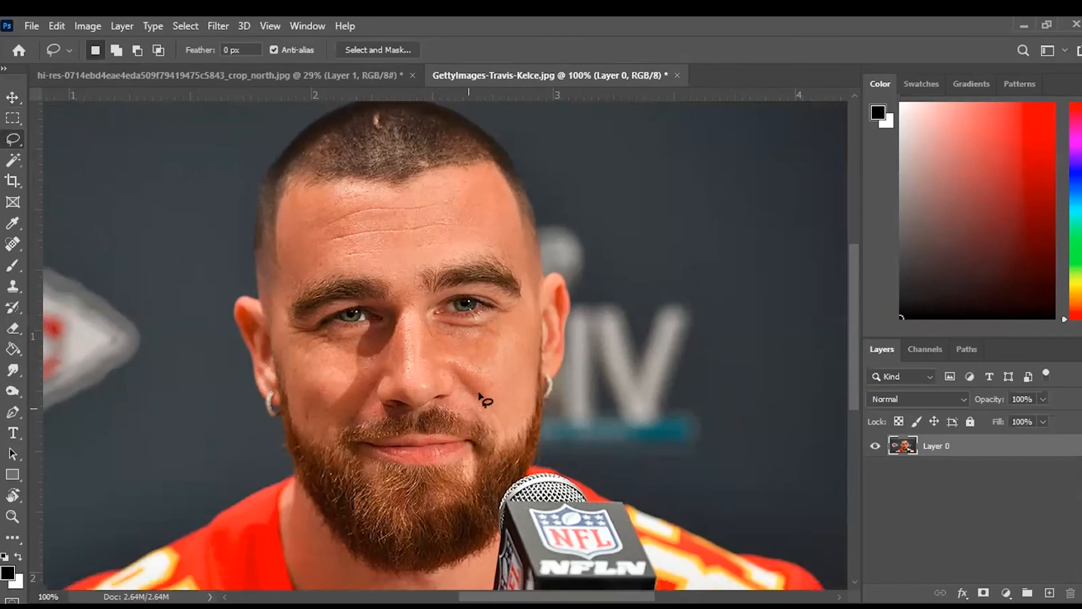
{"action": "mouse_move", "coordinate": [494, 382]}
{"action": "left_mouse_down"}
{"action": "mouse_move", "coordinate": [424, 357]}
{"action": "mouse_move", "coordinate": [347, 370]}
{"action": "mouse_move", "coordinate": [302, 422]}
{"action": "mouse_move", "coordinate": [301, 463]}
{"action": "left_mouse_up"}
{"action": "mouse_move", "coordinate": [318, 503]}
{"action": "left_mouse_down"}
{"action": "mouse_move", "coordinate": [363, 545]}
{"action": "mouse_move", "coordinate": [442, 567]}
{"action": "mouse_move", "coordinate": [487, 544]}
{"action": "mouse_move", "coordinate": [525, 471]}
{"action": "mouse_move", "coordinate": [512, 406]}
{"action": "mouse_move", "coordinate": [495, 386]}
{"action": "left_mouse_up"}
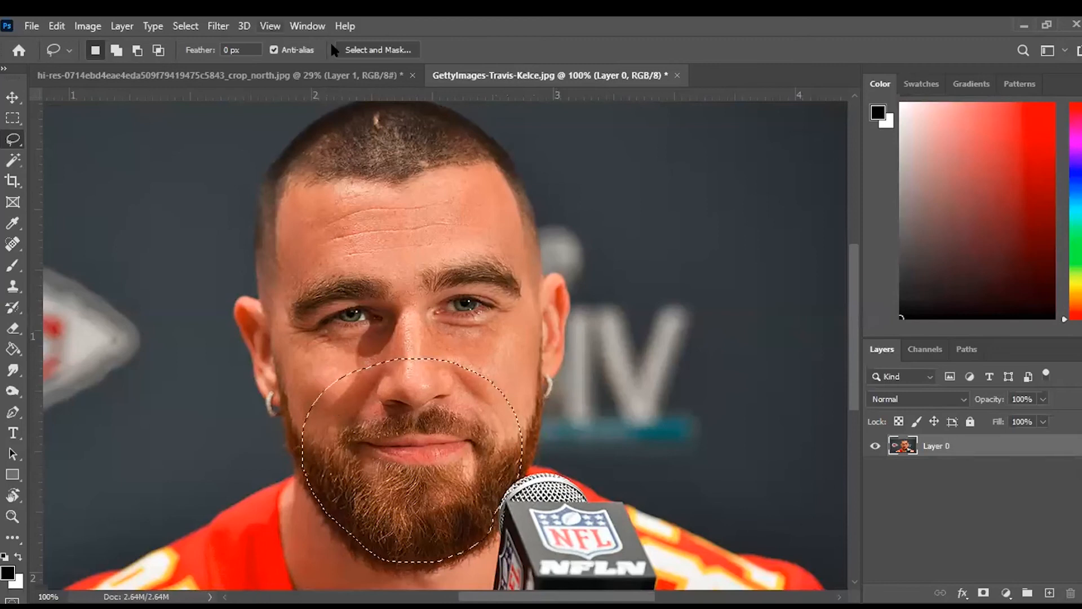
{"action": "left_click", "coordinate": [13, 98]}
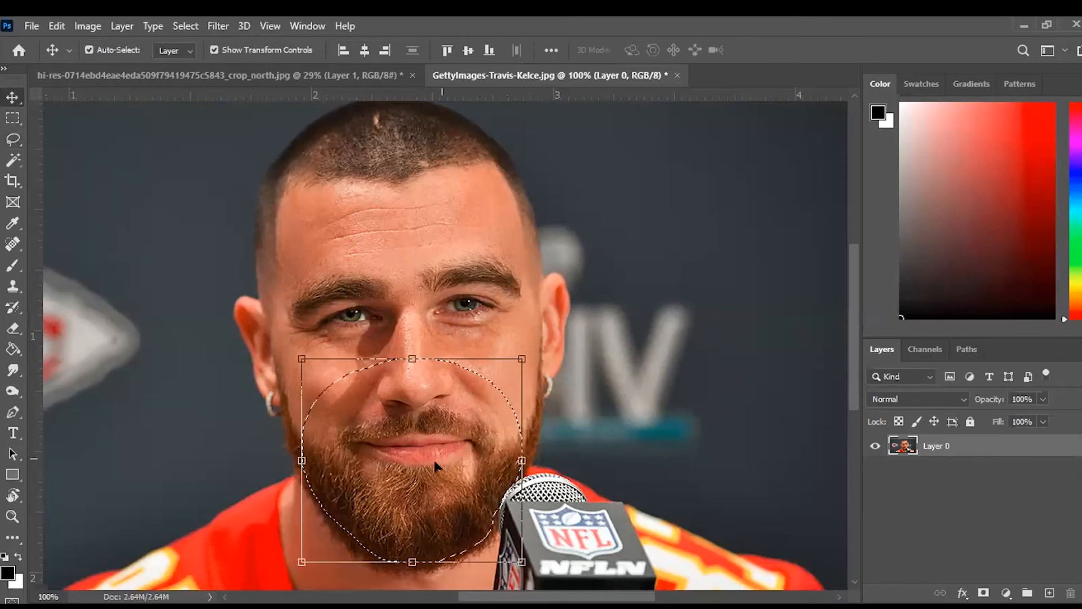
Move the lassoed lower face into the hi-res portrait as a new layer and check it by hiding and showing it.
{"action": "left_click_drag", "start_coordinate": [425, 484], "coordinate": [299, 294]}
{"action": "left_click_drag", "start_coordinate": [365, 262], "coordinate": [552, 421]}
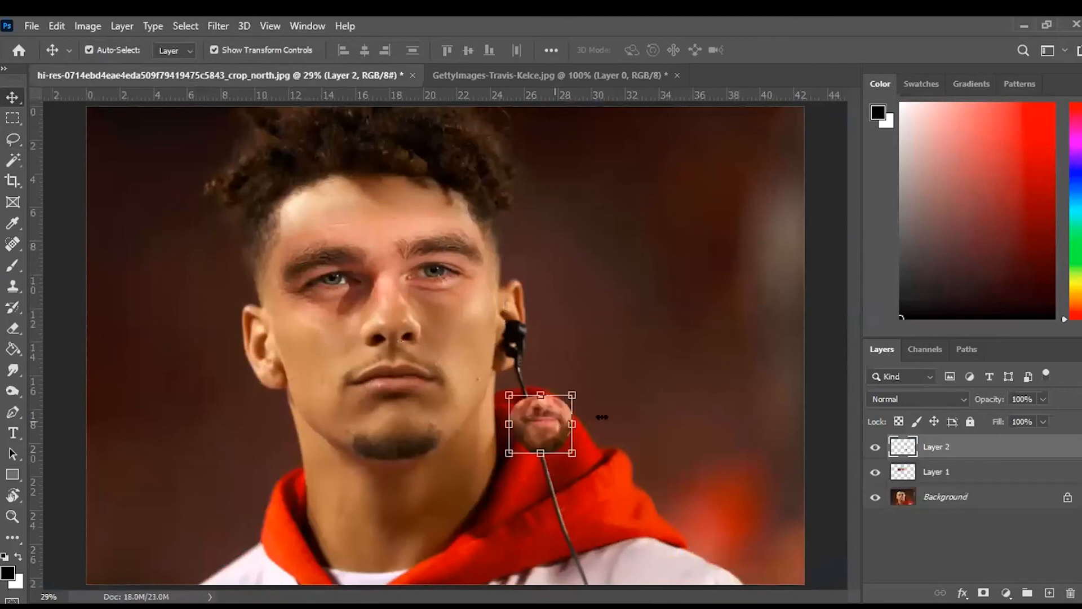
{"action": "left_click", "coordinate": [875, 447]}
{"action": "left_click", "coordinate": [875, 447]}
Enlarge the lower-face cutout to about 336% and place it over the portrait's nose, mouth and chin.
{"action": "left_click_drag", "start_coordinate": [573, 391], "coordinate": [724, 256]}
{"action": "left_click_drag", "start_coordinate": [581, 410], "coordinate": [410, 391]}
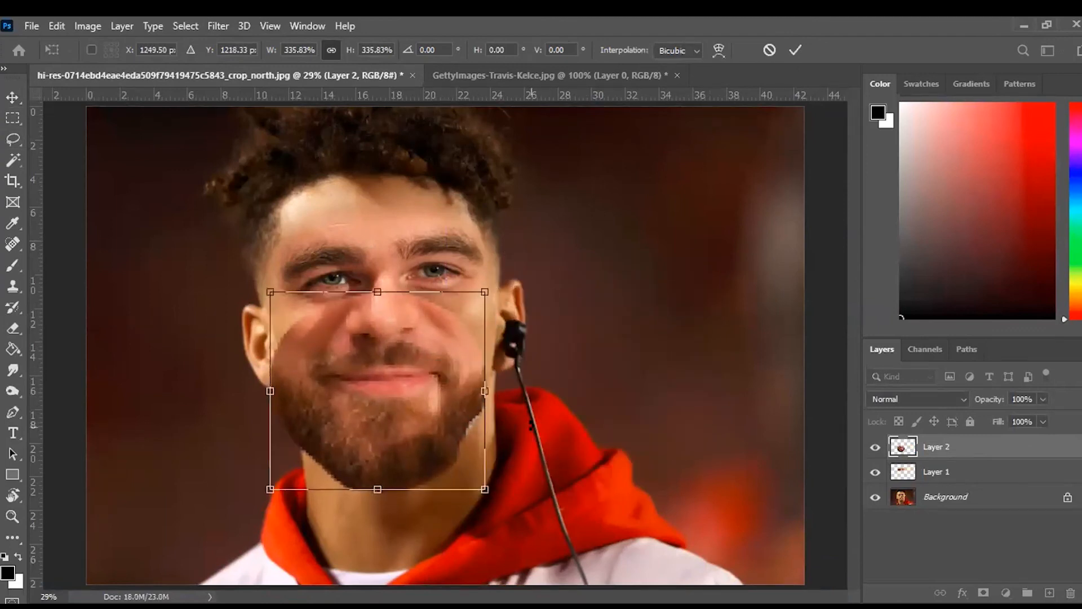
{"action": "key", "text": "Return"}
Scale the lower-face cutout to about 106% and rotate it about -3° to match the head's tilt.
{"action": "left_click_drag", "start_coordinate": [486, 289], "coordinate": [500, 278]}
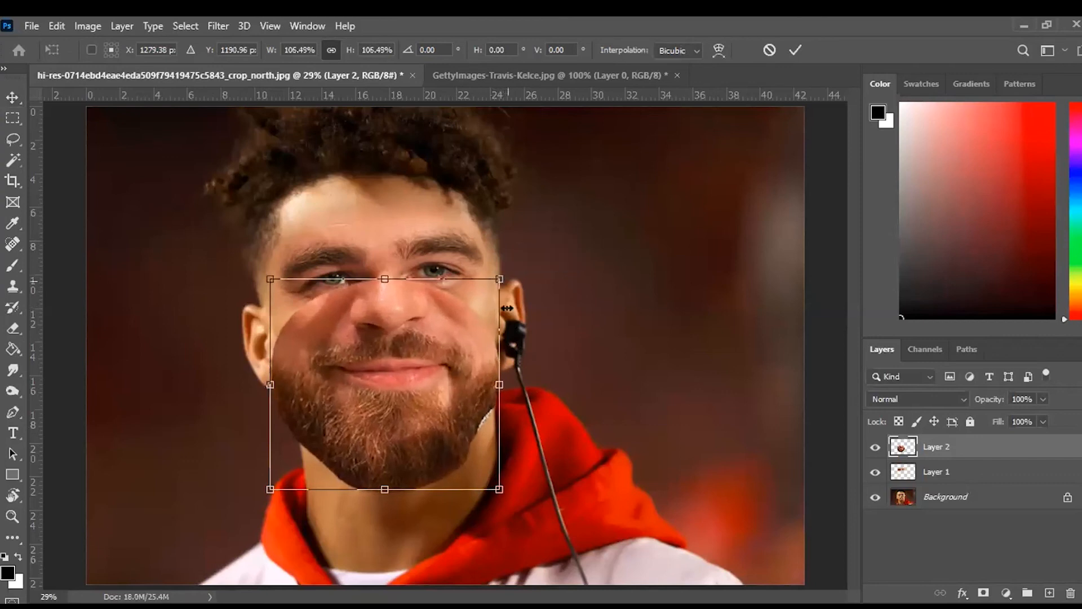
{"action": "left_click_drag", "start_coordinate": [511, 505], "coordinate": [518, 498]}
{"action": "mouse_move", "coordinate": [358, 400]}
{"action": "left_mouse_down"}
{"action": "mouse_move", "coordinate": [366, 410]}
{"action": "mouse_move", "coordinate": [353, 406]}
{"action": "left_mouse_up"}
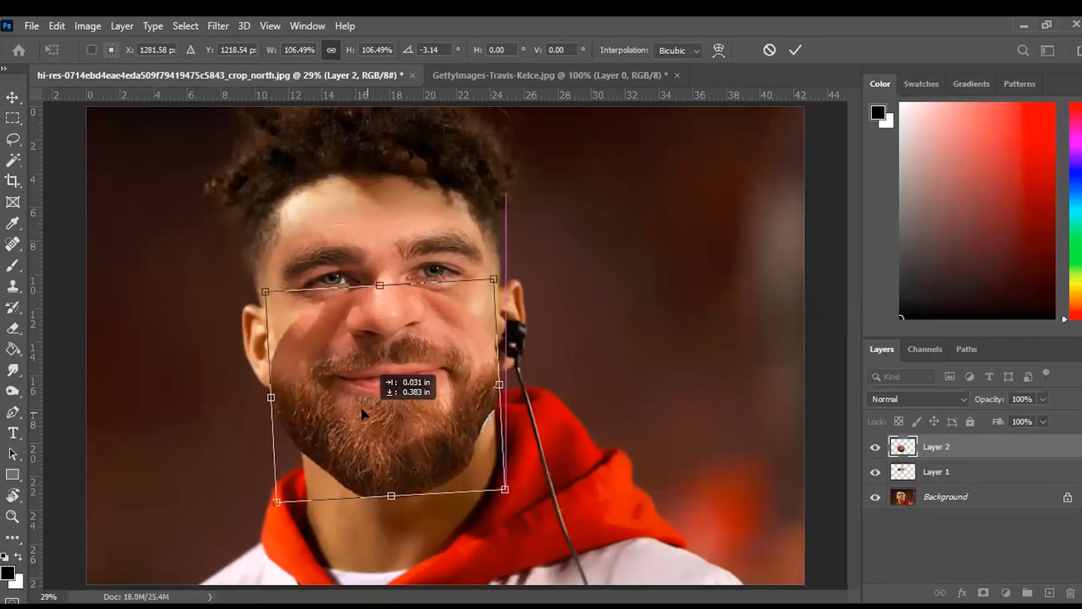
Nudge the cutout slightly right and up to align the nose, fine-tune its angle and apply the transform.
{"action": "key", "text": "shift+Right"}
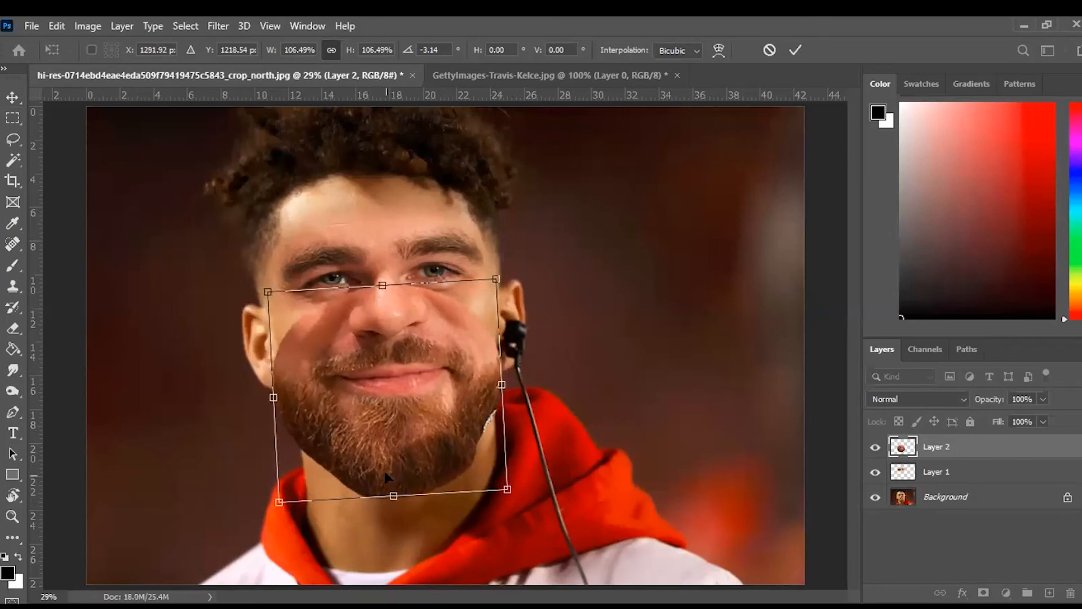
{"action": "key", "text": "Up"}
{"action": "key", "text": "Up"}
{"action": "key", "text": "Up"}
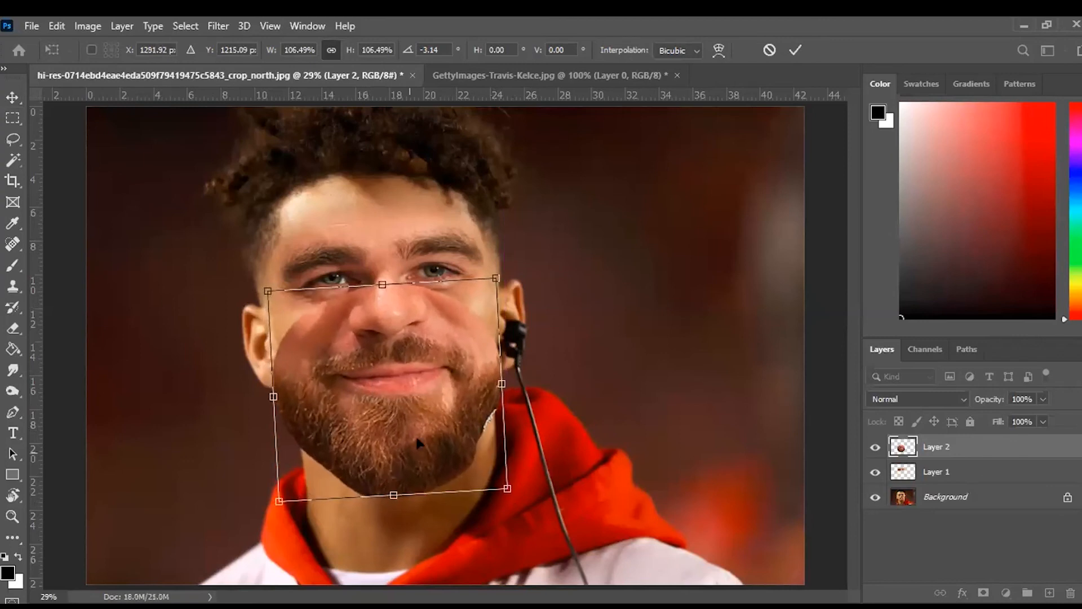
{"action": "key", "text": "shift+Up"}
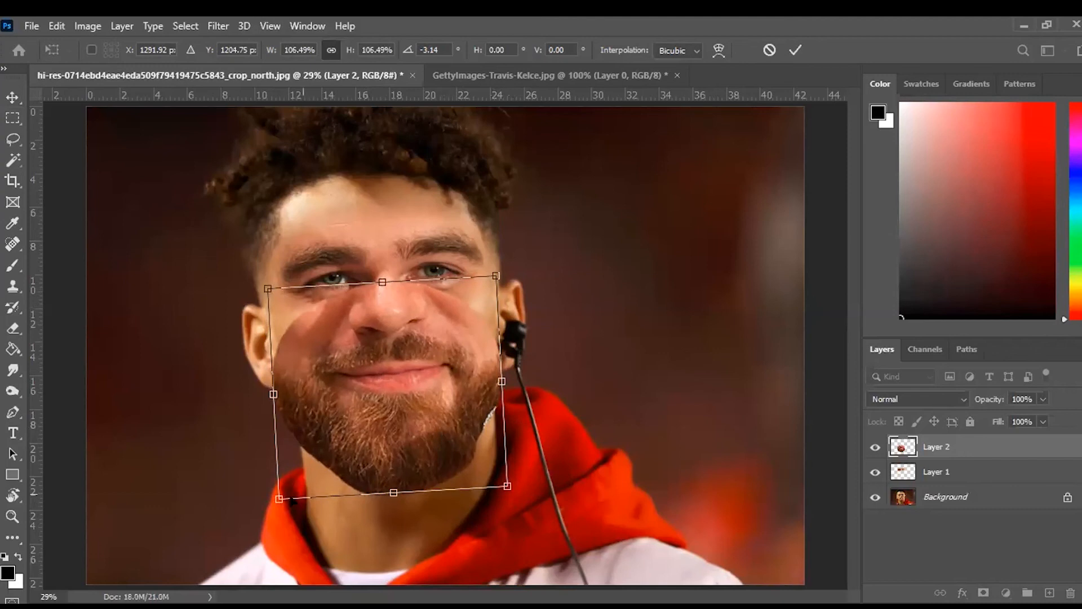
{"action": "left_click_drag", "start_coordinate": [278, 500], "coordinate": [277, 502]}
{"action": "key", "text": "Return"}
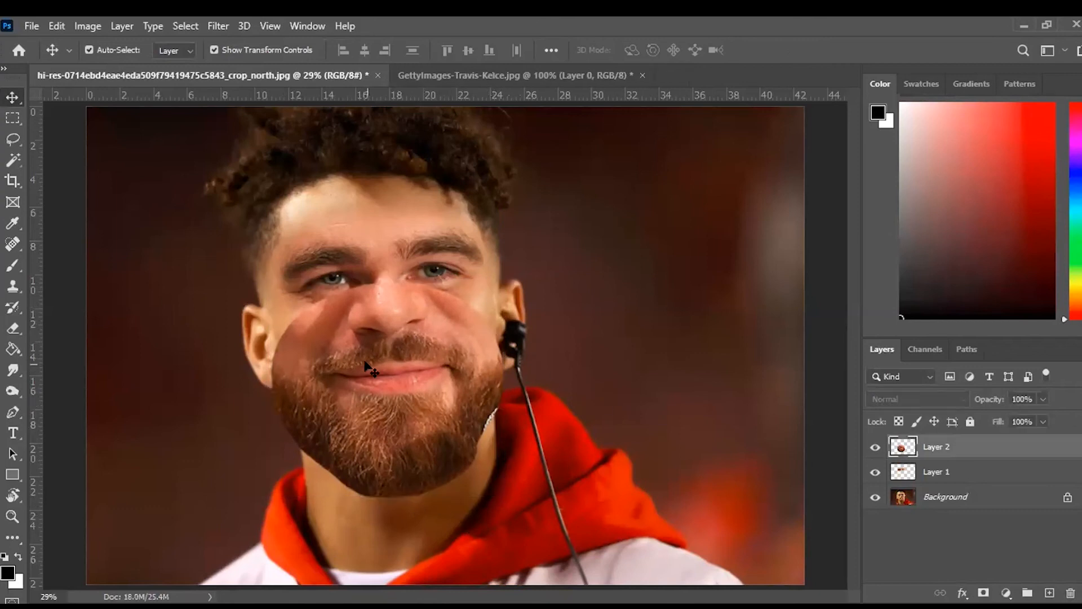
Hide Layer 1 and the Background to view the lower-face cutout alone, and show both layers again.
{"action": "left_click", "coordinate": [875, 472]}
{"action": "left_click", "coordinate": [874, 498]}
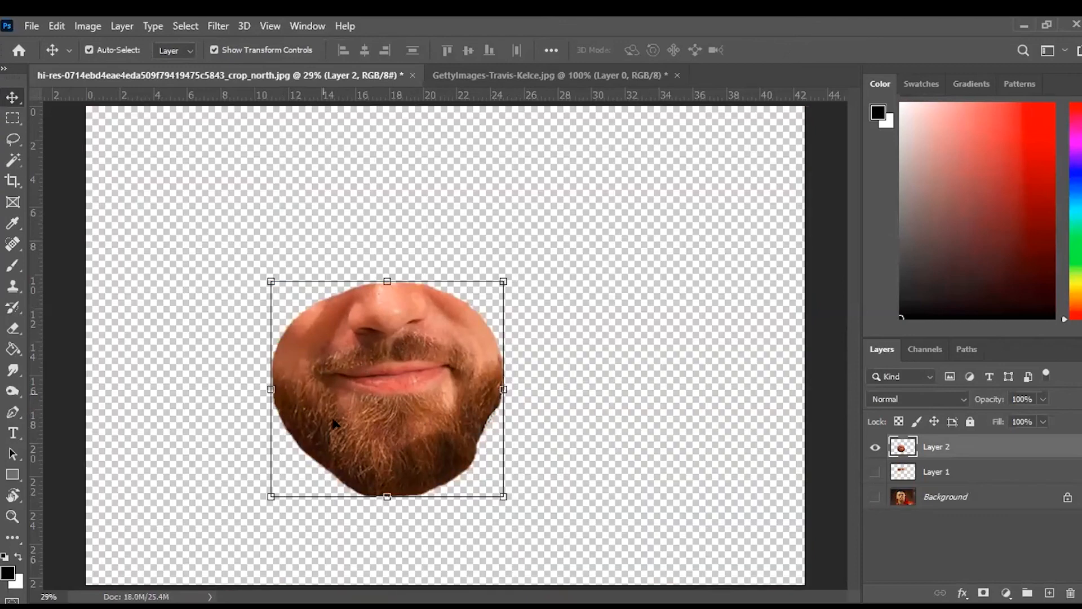
{"action": "left_click", "coordinate": [875, 472]}
{"action": "left_click", "coordinate": [875, 497]}
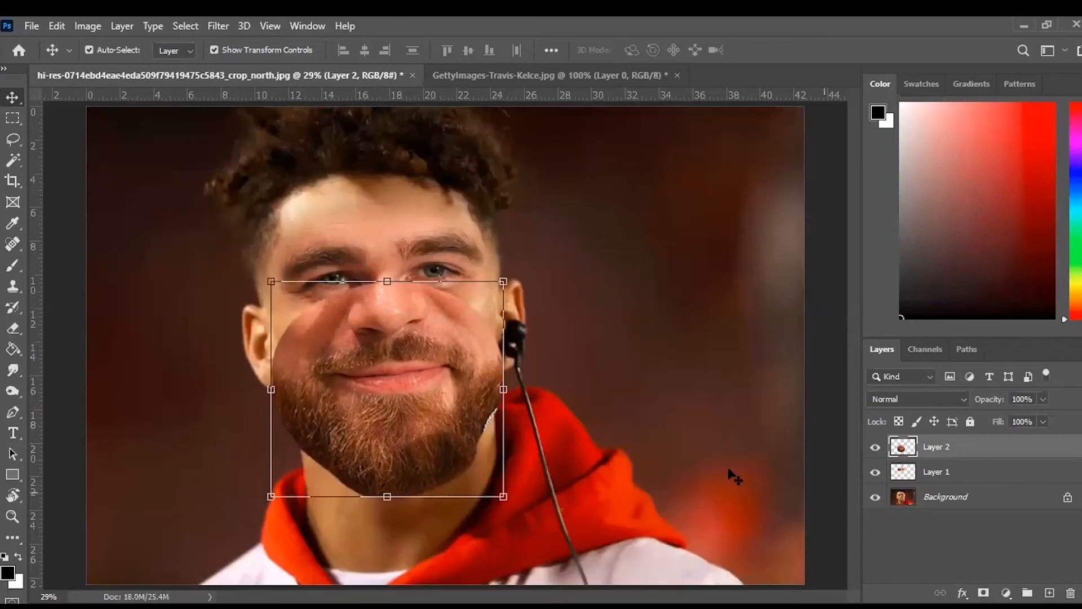
Erase the hard left cheek and upper jaw edge of the Layer 2 cutout with a soft 400 px Eraser.
{"action": "left_click", "coordinate": [12, 332]}
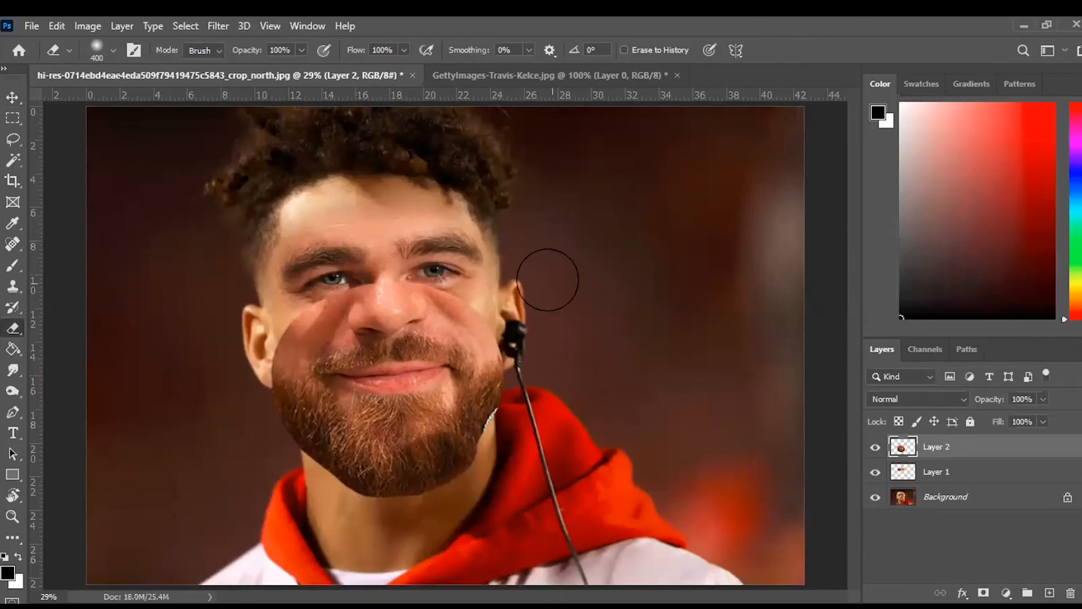
{"action": "key", "text": "bracketright"}
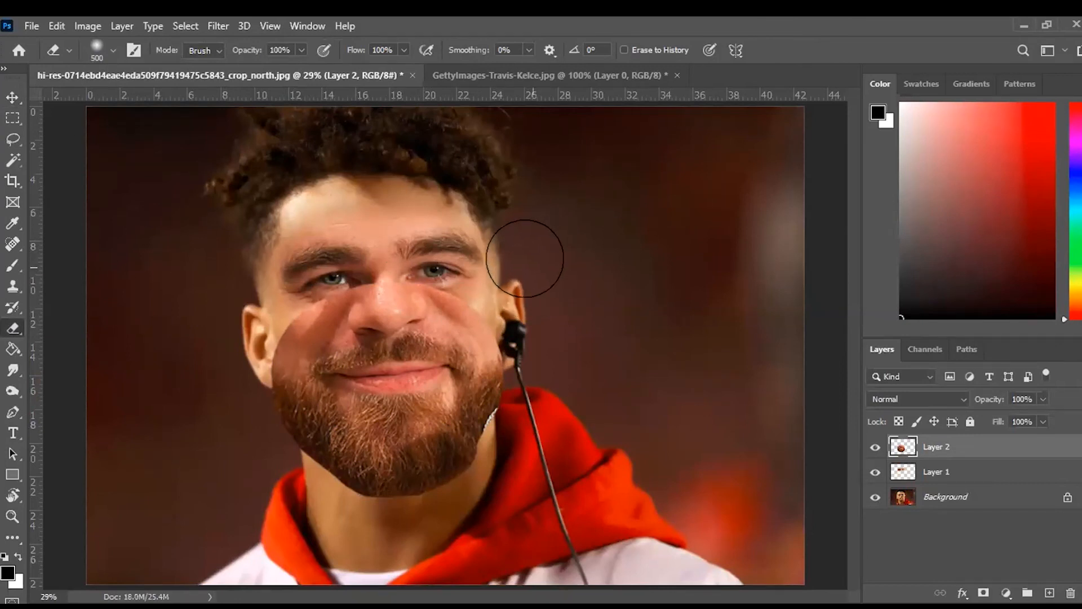
{"action": "key", "text": "ctrl+plus"}
{"action": "key", "text": "ctrl+plus"}
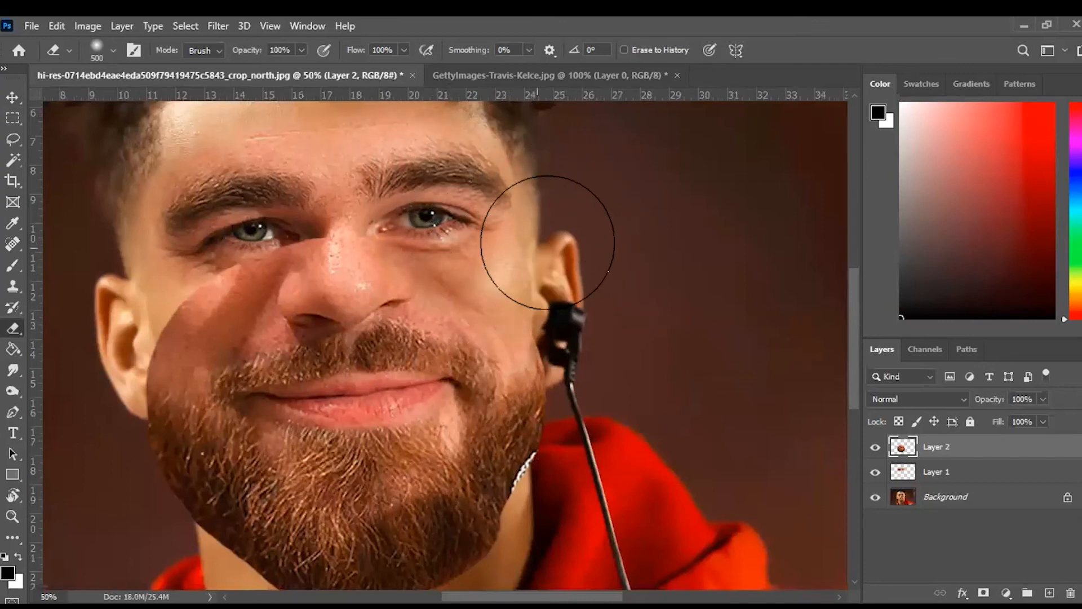
{"action": "scroll", "coordinate": [557, 238], "scroll_direction": "right", "scroll_amount": 3}
{"action": "scroll", "coordinate": [557, 240], "scroll_direction": "left", "scroll_amount": 4}
{"action": "scroll", "coordinate": [557, 240], "scroll_direction": "left", "scroll_amount": 2}
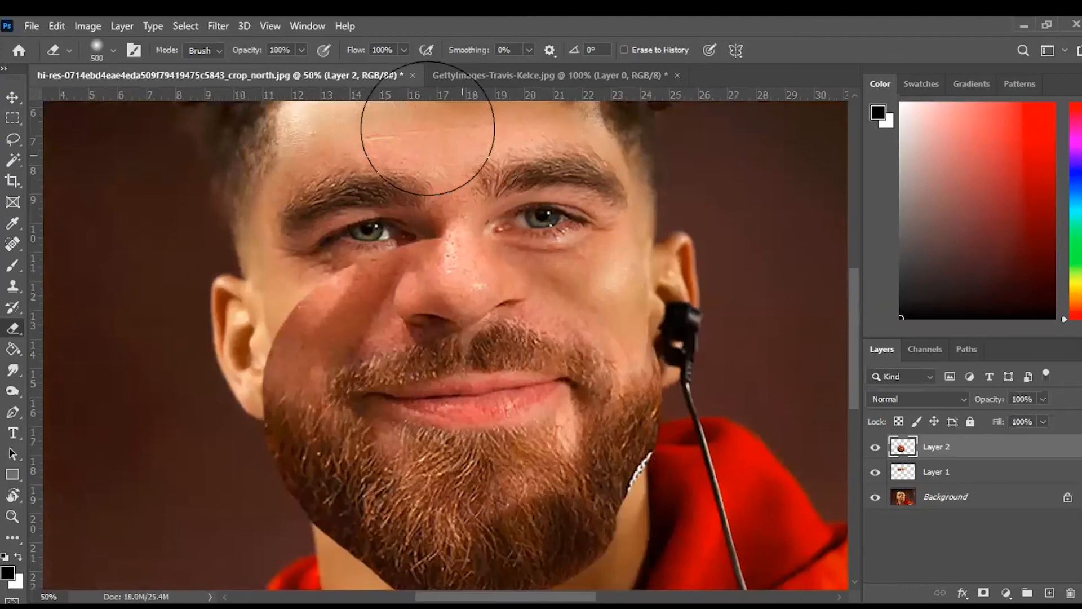
{"action": "key", "text": "bracketleft"}
{"action": "key", "text": "bracketleft"}
{"action": "key", "text": "bracketleft"}
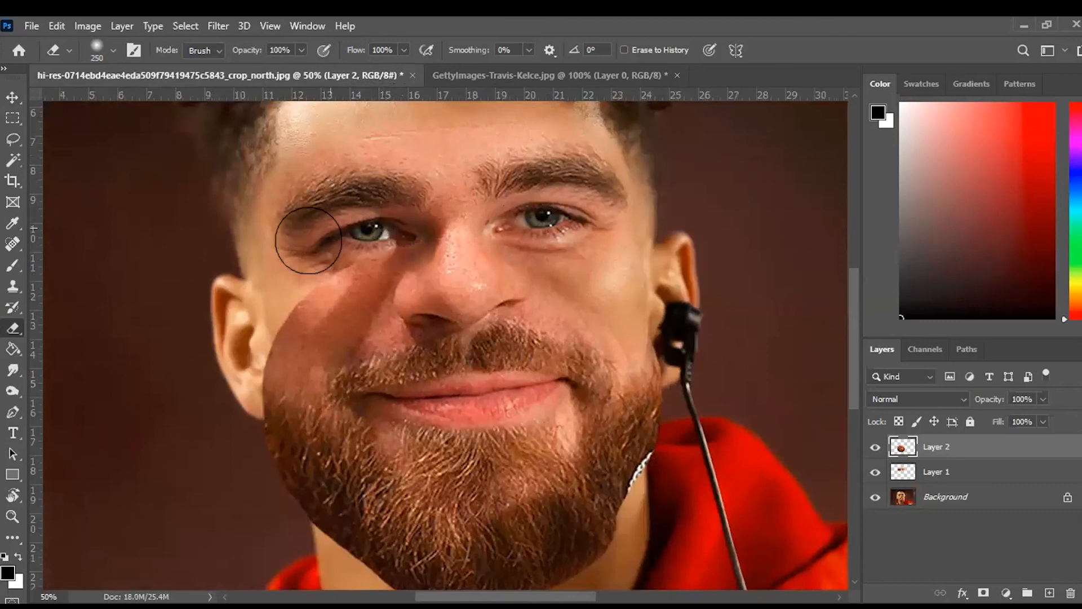
{"action": "key", "text": "bracketright"}
{"action": "key", "text": "bracketright"}
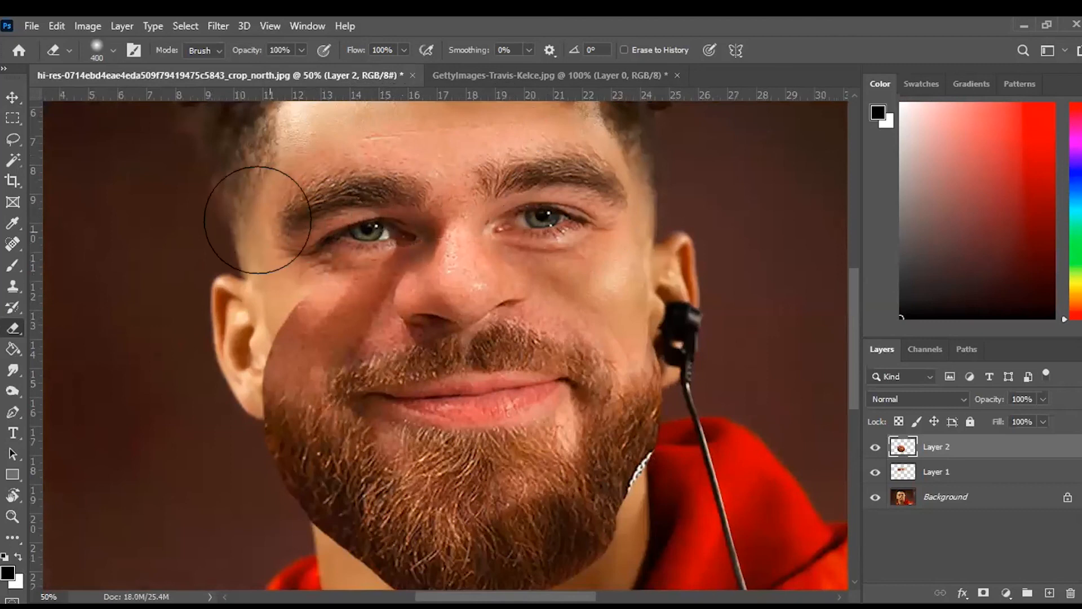
{"action": "mouse_move", "coordinate": [217, 279]}
{"action": "left_mouse_down"}
{"action": "mouse_move", "coordinate": [201, 421]}
{"action": "mouse_move", "coordinate": [219, 447]}
{"action": "mouse_move", "coordinate": [210, 392]}
{"action": "mouse_move", "coordinate": [236, 470]}
{"action": "mouse_move", "coordinate": [210, 475]}
{"action": "mouse_move", "coordinate": [284, 534]}
{"action": "mouse_move", "coordinate": [194, 459]}
{"action": "left_mouse_up"}
Erase the leftover cutout edge along the left jaw and under the chin, reducing the Eraser to 175 px.
{"action": "scroll", "coordinate": [174, 458], "scroll_direction": "down", "scroll_amount": 1}
{"action": "scroll", "coordinate": [174, 458], "scroll_direction": "down", "scroll_amount": 2}
{"action": "key", "text": "bracketleft"}
{"action": "key", "text": "bracketleft"}
{"action": "key", "text": "bracketleft"}
{"action": "key", "text": "bracketleft"}
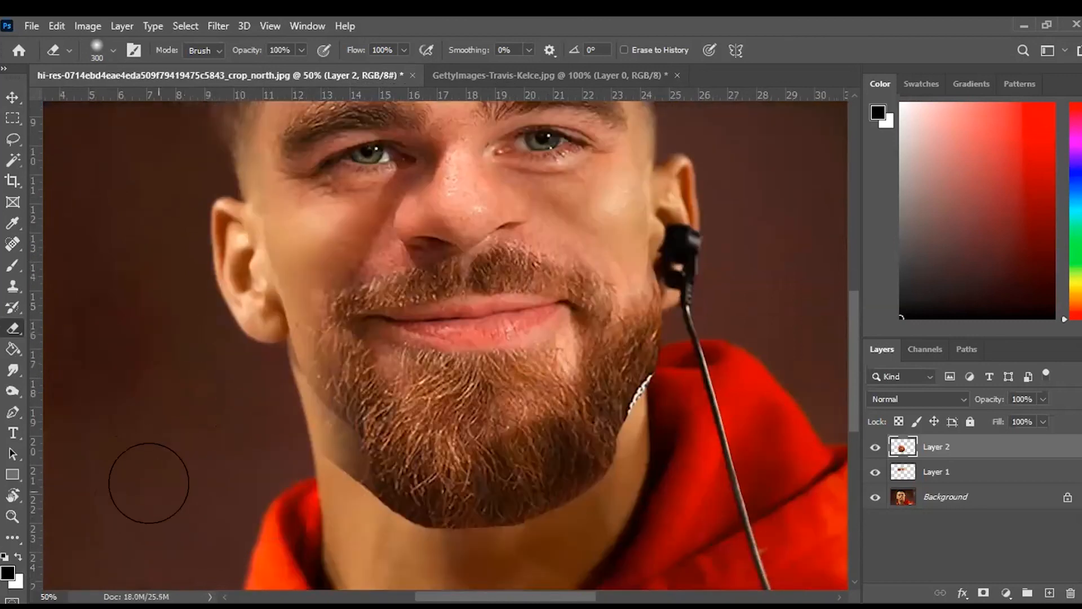
{"action": "mouse_move", "coordinate": [290, 433]}
{"action": "left_mouse_down"}
{"action": "mouse_move", "coordinate": [325, 479]}
{"action": "mouse_move", "coordinate": [319, 443]}
{"action": "mouse_move", "coordinate": [343, 481]}
{"action": "mouse_move", "coordinate": [329, 469]}
{"action": "mouse_move", "coordinate": [434, 531]}
{"action": "mouse_move", "coordinate": [394, 527]}
{"action": "left_mouse_up"}
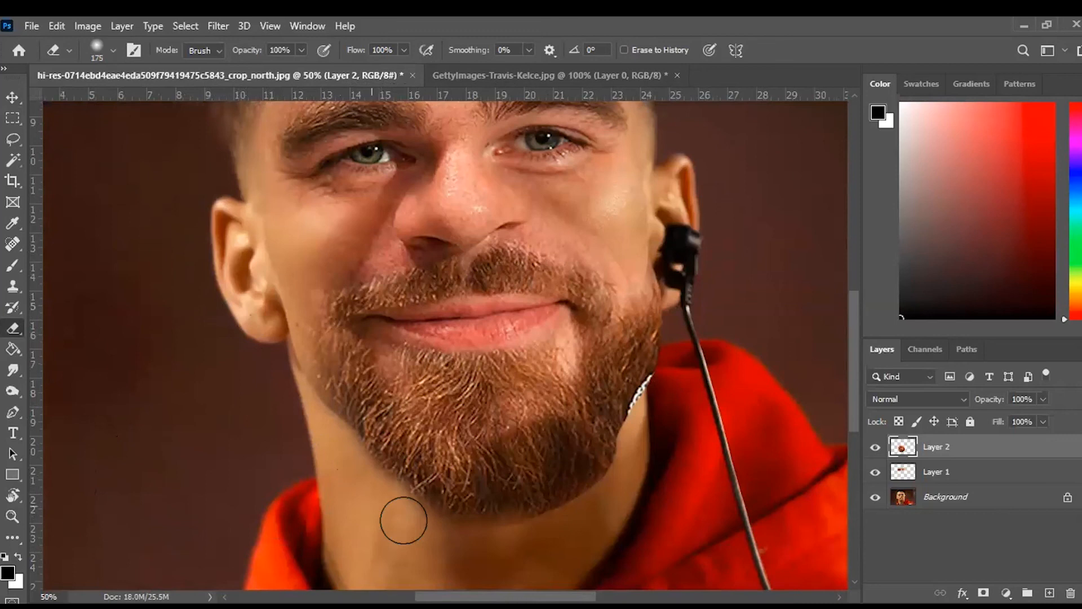
Erase the right edge of the beard on Layer 2 down the jaw so it blends into the neck.
{"action": "mouse_move", "coordinate": [671, 248]}
{"action": "left_mouse_down"}
{"action": "mouse_move", "coordinate": [657, 265]}
{"action": "mouse_move", "coordinate": [652, 331]}
{"action": "mouse_move", "coordinate": [649, 291]}
{"action": "mouse_move", "coordinate": [641, 406]}
{"action": "left_mouse_up"}
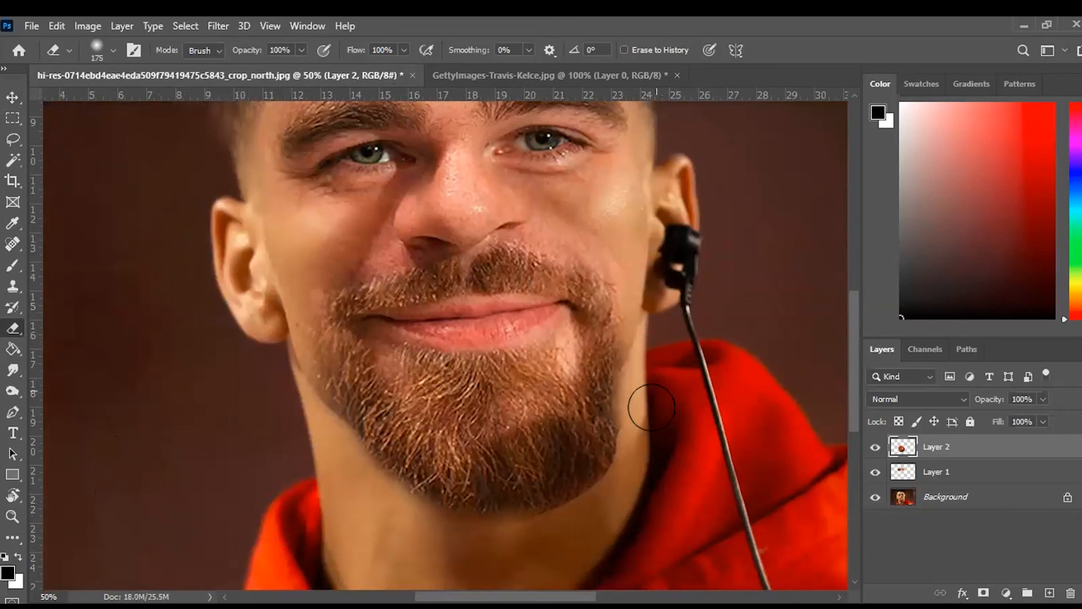
{"action": "mouse_move", "coordinate": [647, 312]}
{"action": "left_mouse_down"}
{"action": "mouse_move", "coordinate": [646, 414]}
{"action": "mouse_move", "coordinate": [616, 470]}
{"action": "mouse_move", "coordinate": [581, 508]}
{"action": "mouse_move", "coordinate": [463, 538]}
{"action": "mouse_move", "coordinate": [519, 530]}
{"action": "mouse_move", "coordinate": [583, 486]}
{"action": "mouse_move", "coordinate": [628, 379]}
{"action": "left_mouse_up"}
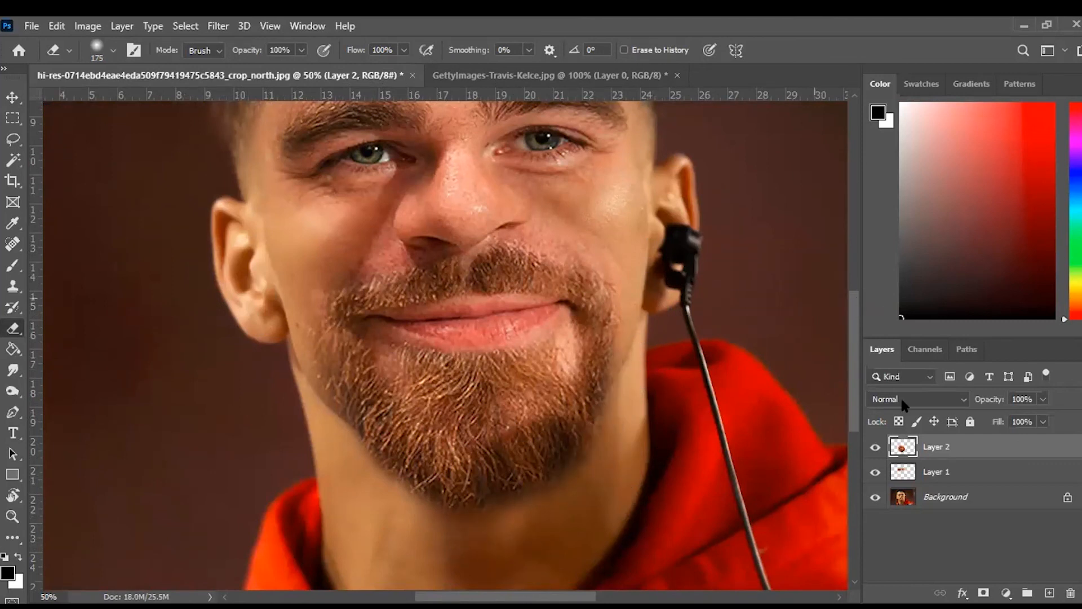
{"action": "scroll", "coordinate": [668, 369], "scroll_direction": "down", "scroll_amount": 4}
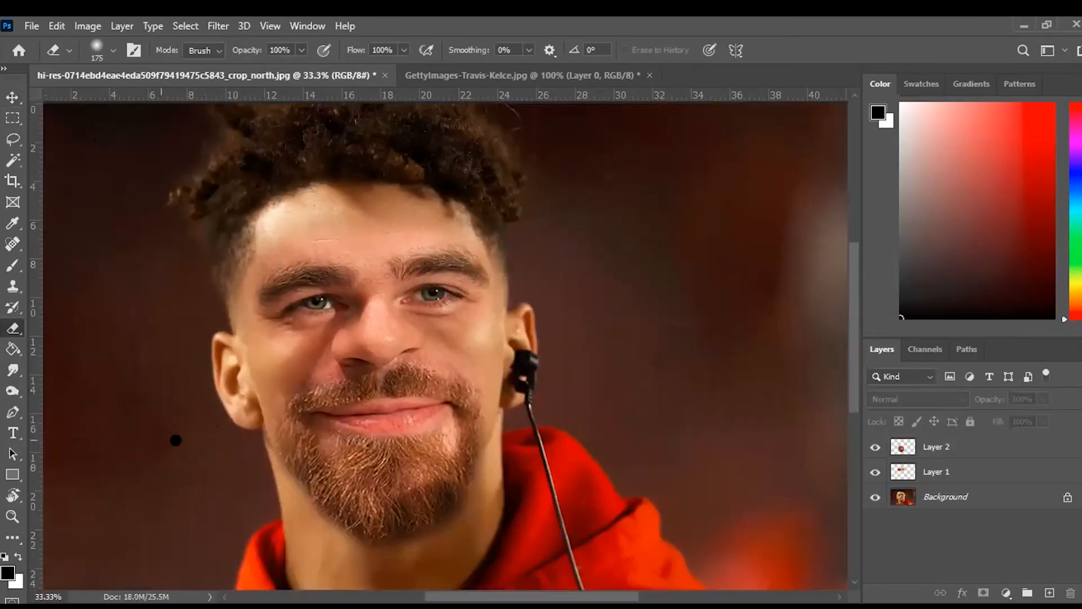
Select Layer 2 and enlarge the Eraser brush to 500 px.
{"action": "left_click", "coordinate": [937, 450]}
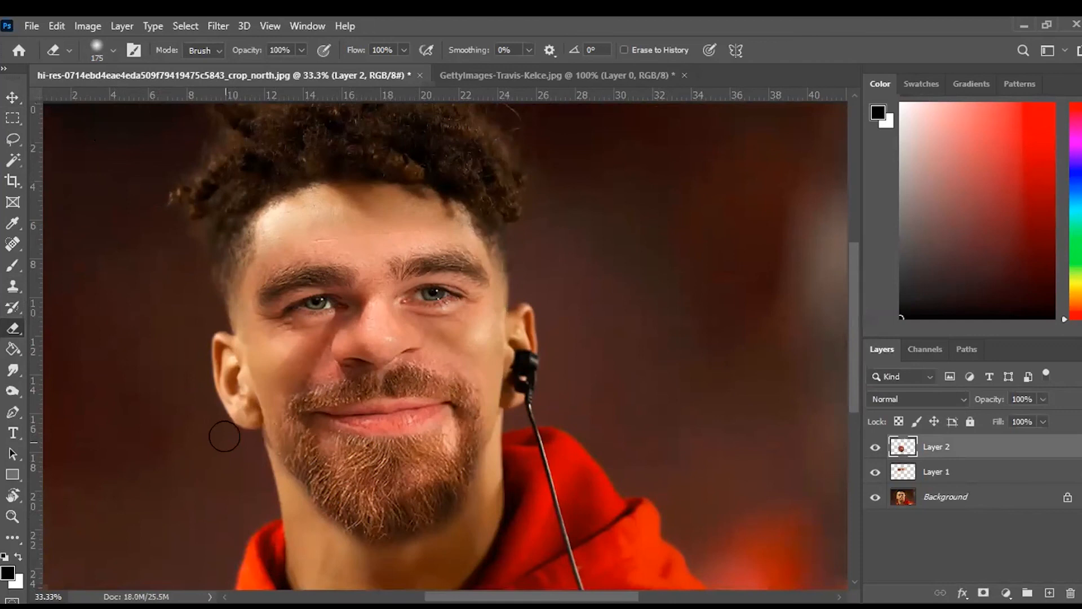
{"action": "key", "text": "bracketright"}
{"action": "key", "text": "bracketright"}
{"action": "key", "text": "bracketright"}
{"action": "key", "text": "bracketright"}
{"action": "key", "text": "bracketright"}
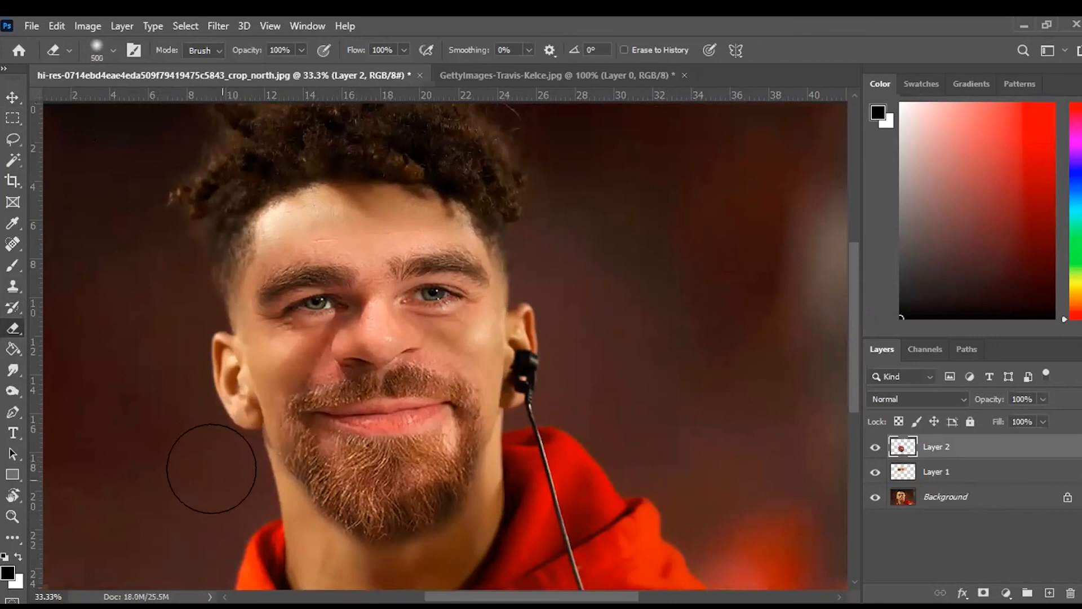
Try erasing across the eyes on Layer 1 with the large Eraser, and undo the stroke.
{"action": "left_click", "coordinate": [975, 471]}
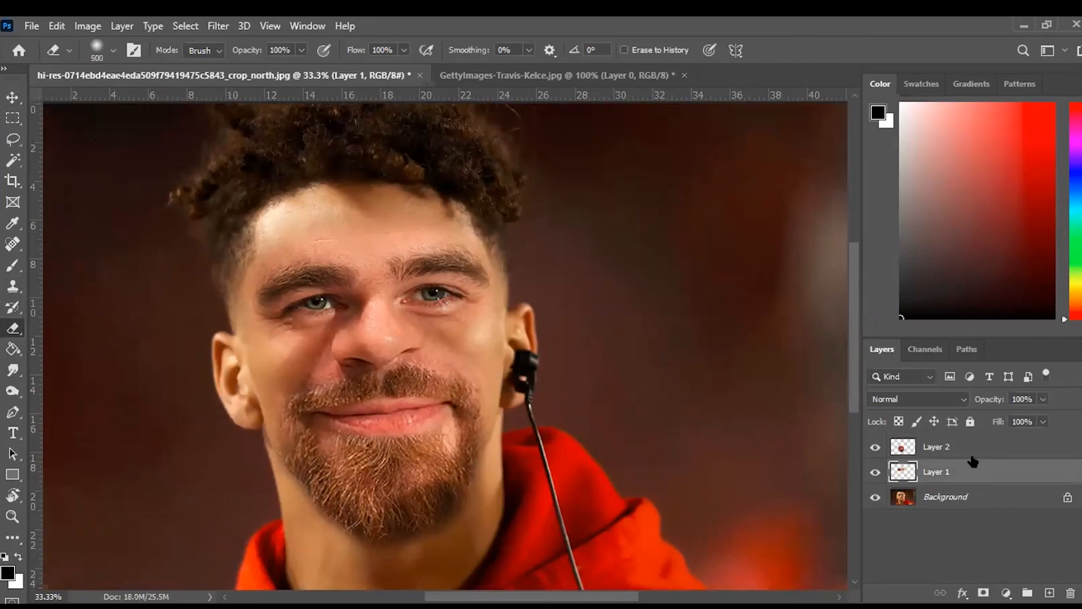
{"action": "left_click_drag", "start_coordinate": [391, 271], "coordinate": [204, 245]}
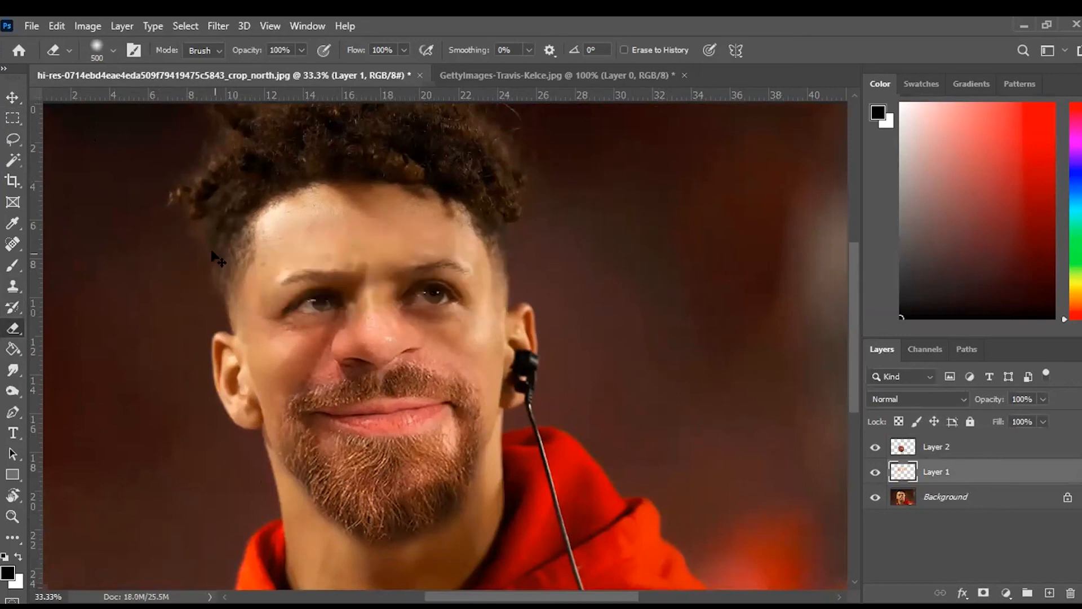
{"action": "key", "text": "ctrl+z"}
{"action": "left_click", "coordinate": [983, 445]}
{"action": "left_click", "coordinate": [950, 475]}
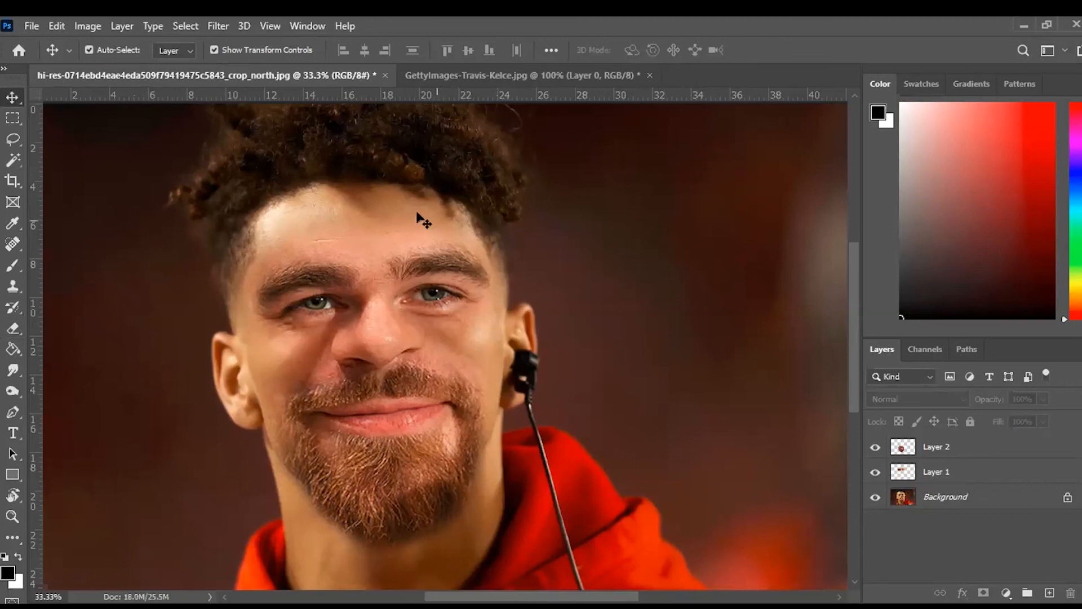
Soften the left cheek of the Layer 2 cutout with the 500 px Eraser and deselect the layer.
{"action": "key", "text": "ctrl"}
{"action": "key", "text": "ctrl+plus"}
{"action": "key", "text": "ctrl+plus"}
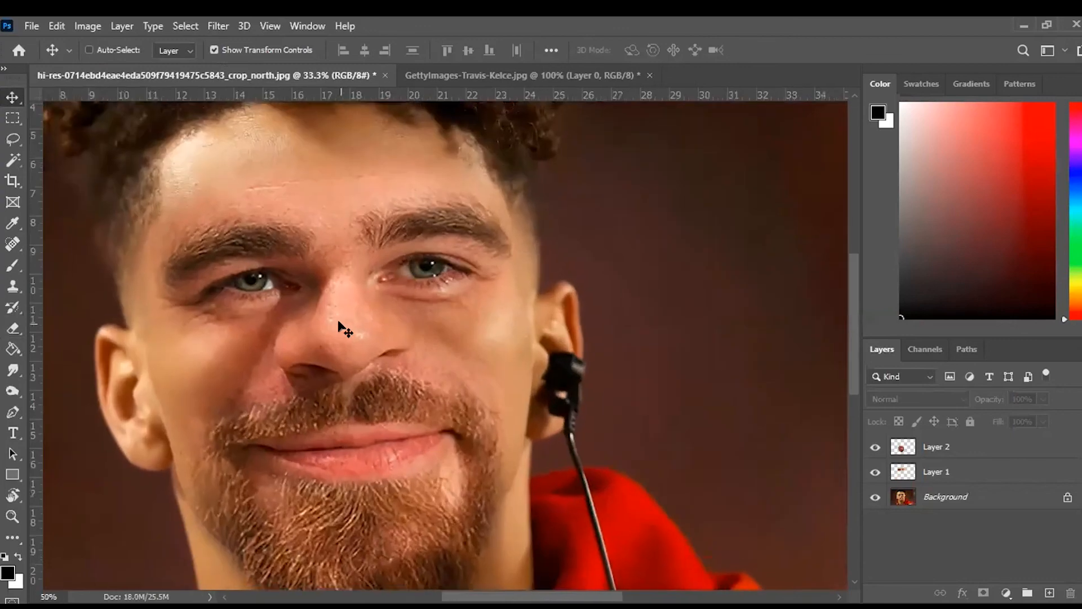
{"action": "scroll", "coordinate": [396, 317], "scroll_direction": "left", "scroll_amount": 5}
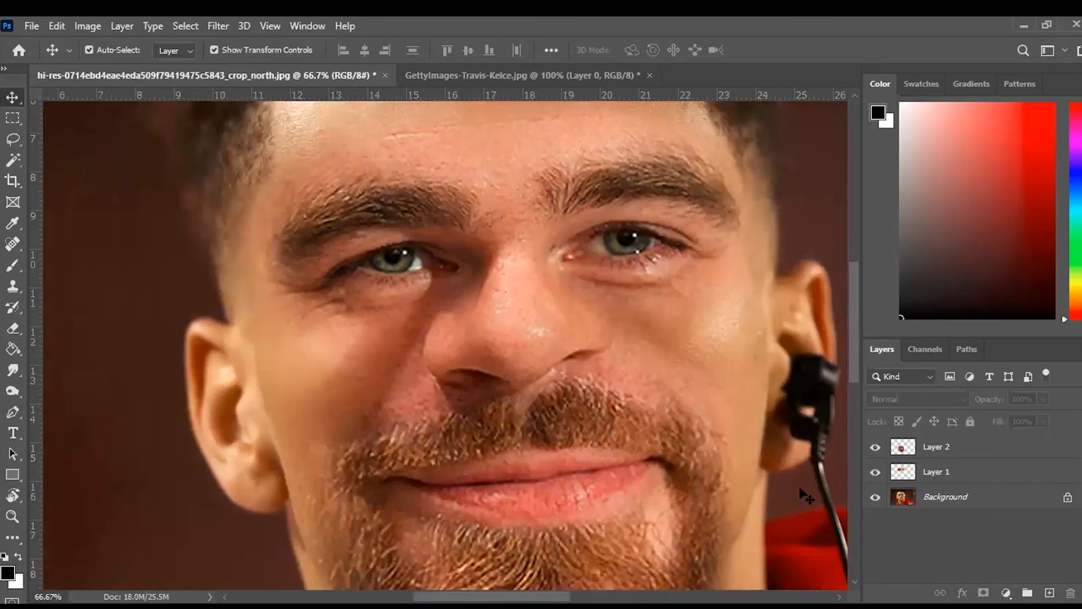
{"action": "left_click", "coordinate": [900, 446]}
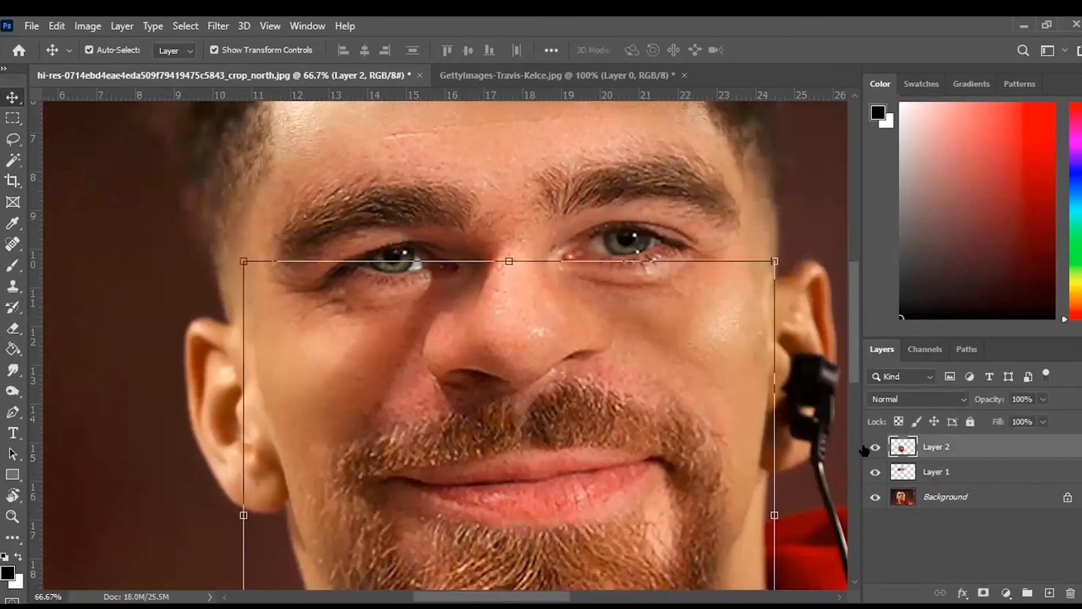
{"action": "left_click", "coordinate": [13, 329]}
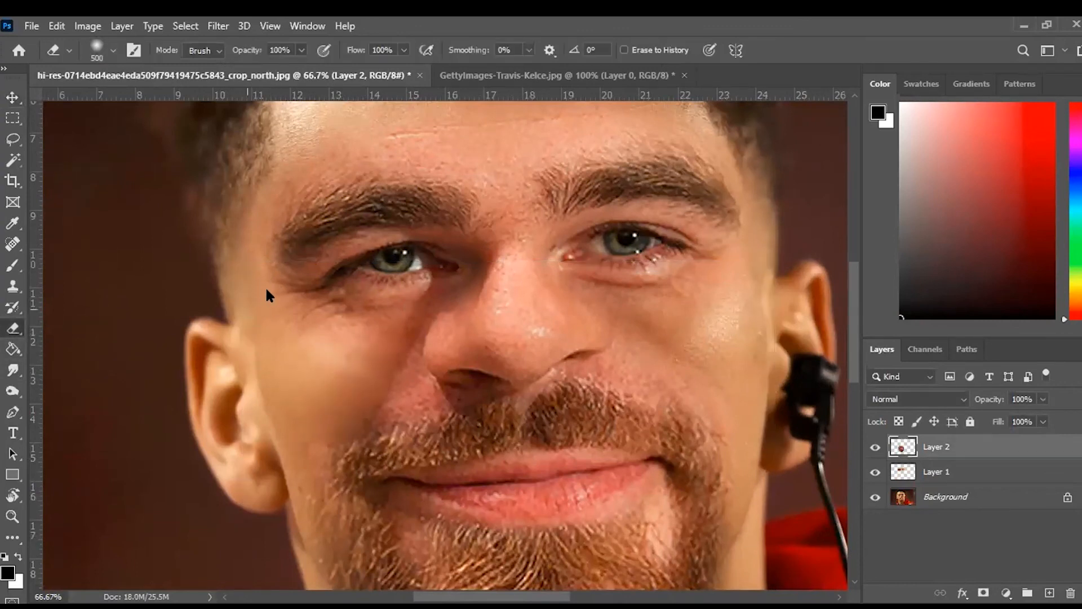
{"action": "left_click", "coordinate": [14, 97]}
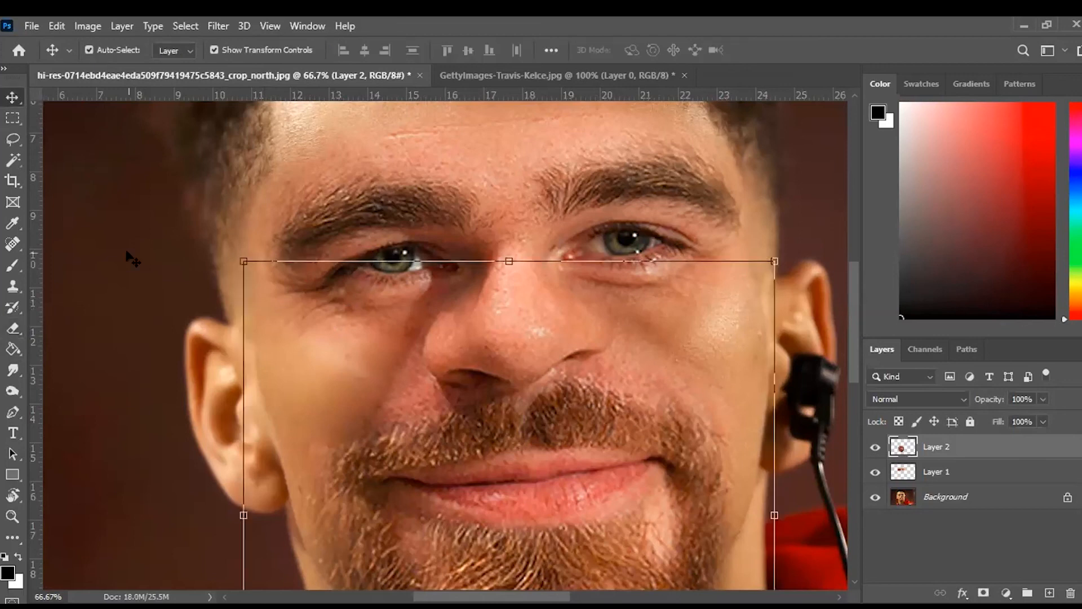
{"action": "left_click", "coordinate": [133, 253]}
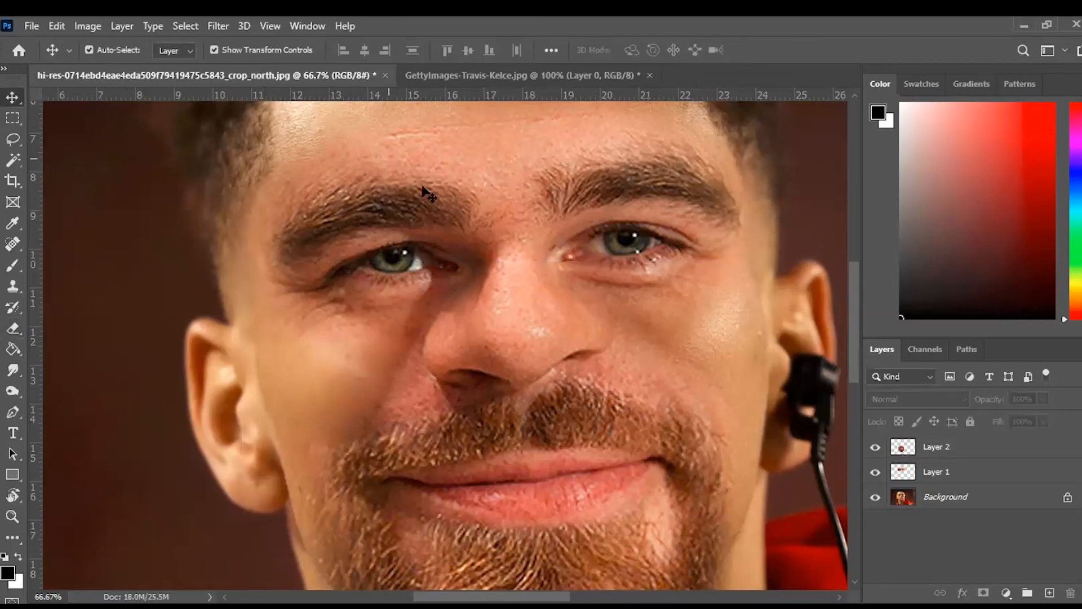
Inspect the blending of the beard, nose, eyes and forehead up close.
{"action": "scroll", "coordinate": [362, 302], "scroll_direction": "down", "scroll_amount": 2}
{"action": "scroll", "coordinate": [361, 307], "scroll_direction": "down", "scroll_amount": 1}
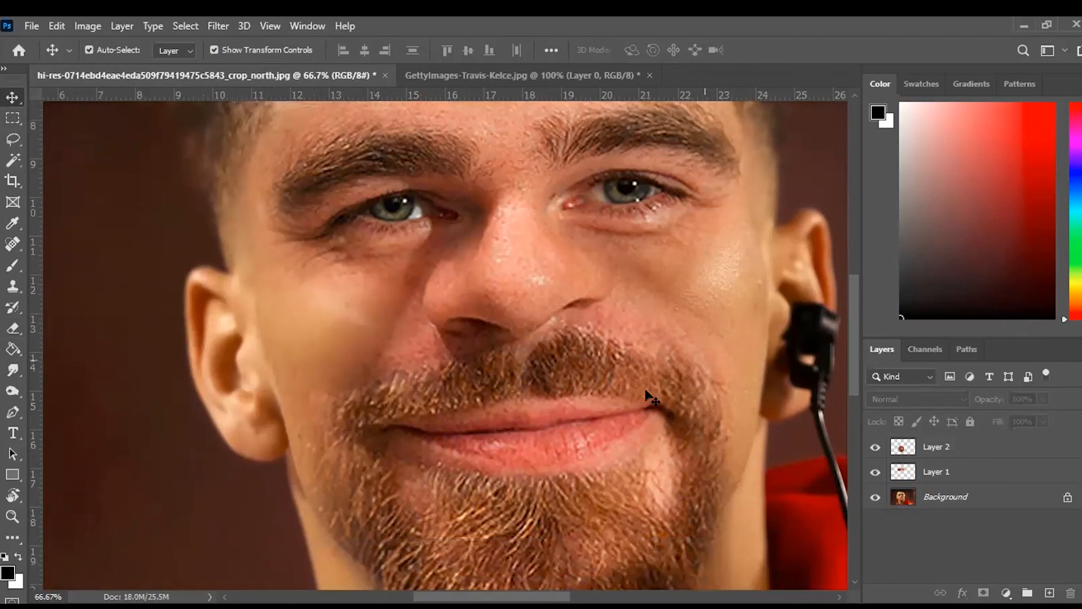
{"action": "scroll", "coordinate": [637, 434], "scroll_direction": "up", "scroll_amount": 6}
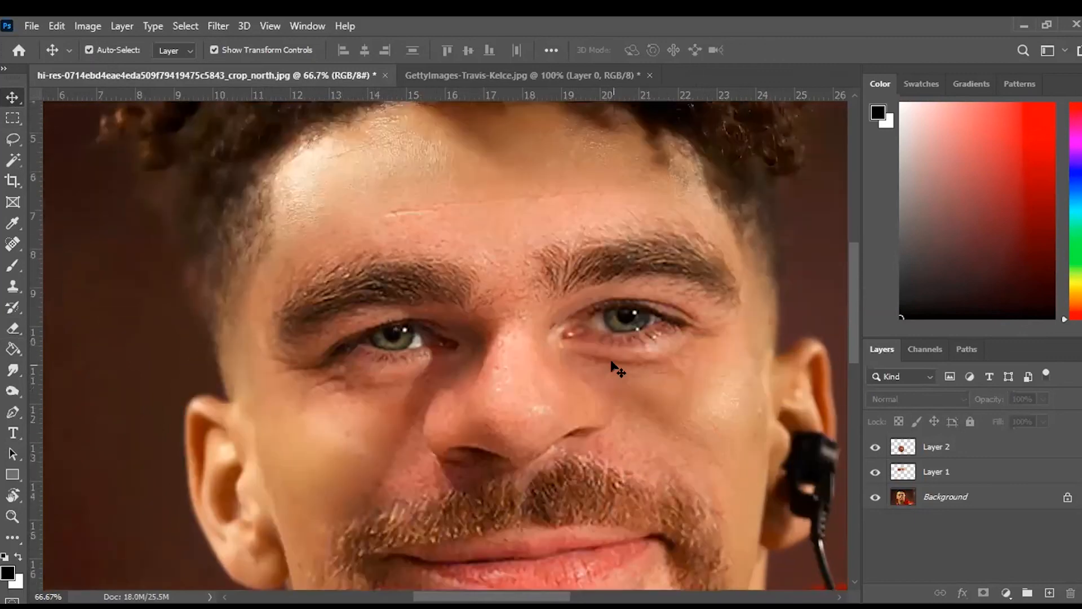
{"action": "key", "text": "ctrl+minus"}
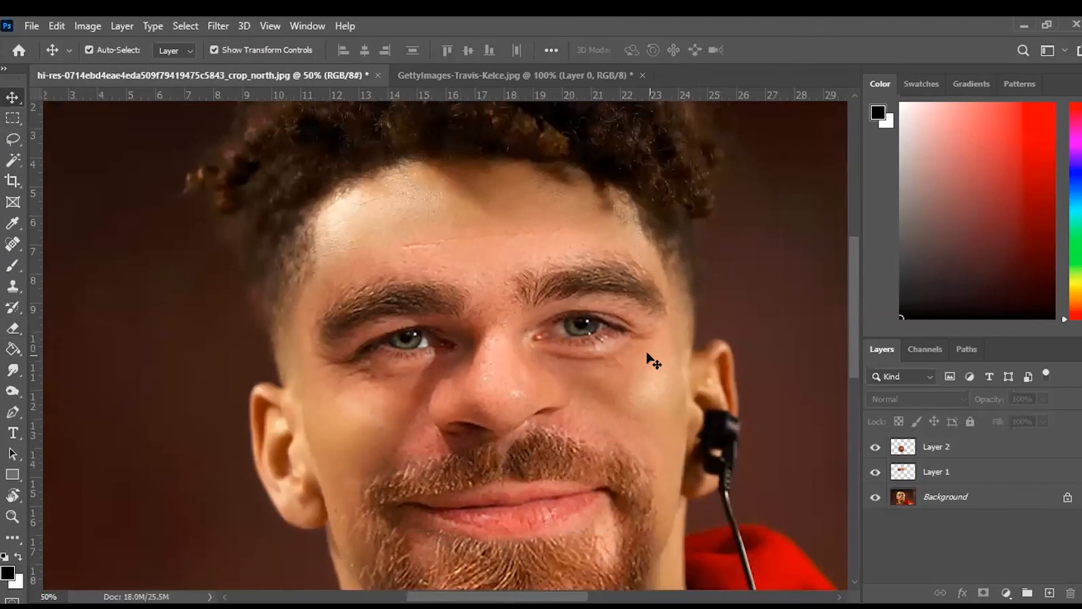
Apply a Hue/Saturation adjustment with Hue +11 to the eye cutout on Layer 1.
{"action": "scroll", "coordinate": [654, 360], "scroll_direction": "down", "scroll_amount": 2}
{"action": "scroll", "coordinate": [654, 361], "scroll_direction": "right", "scroll_amount": 4}
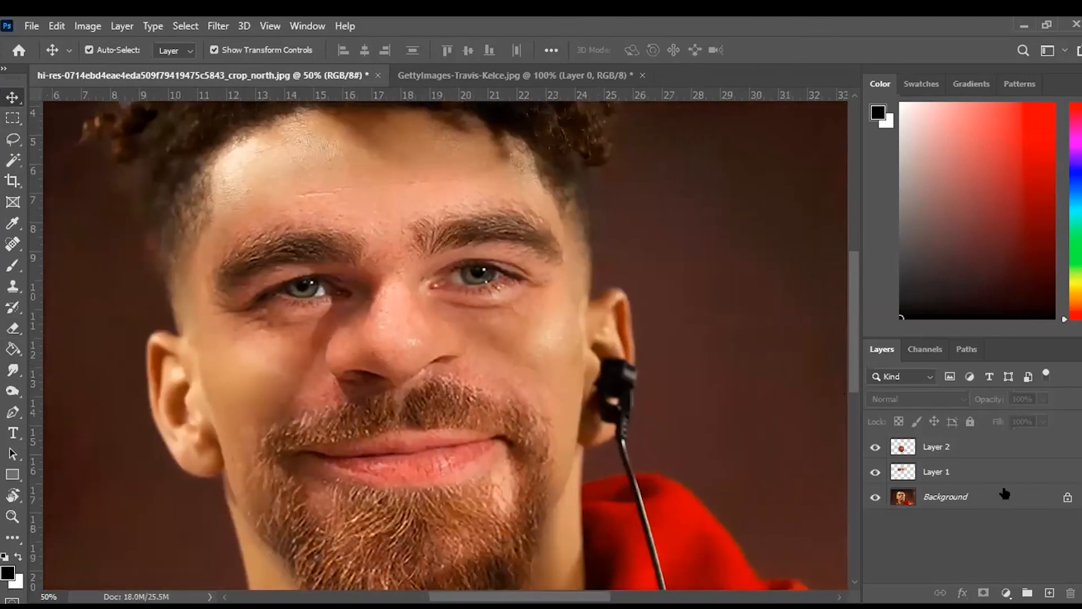
{"action": "left_click", "coordinate": [984, 472]}
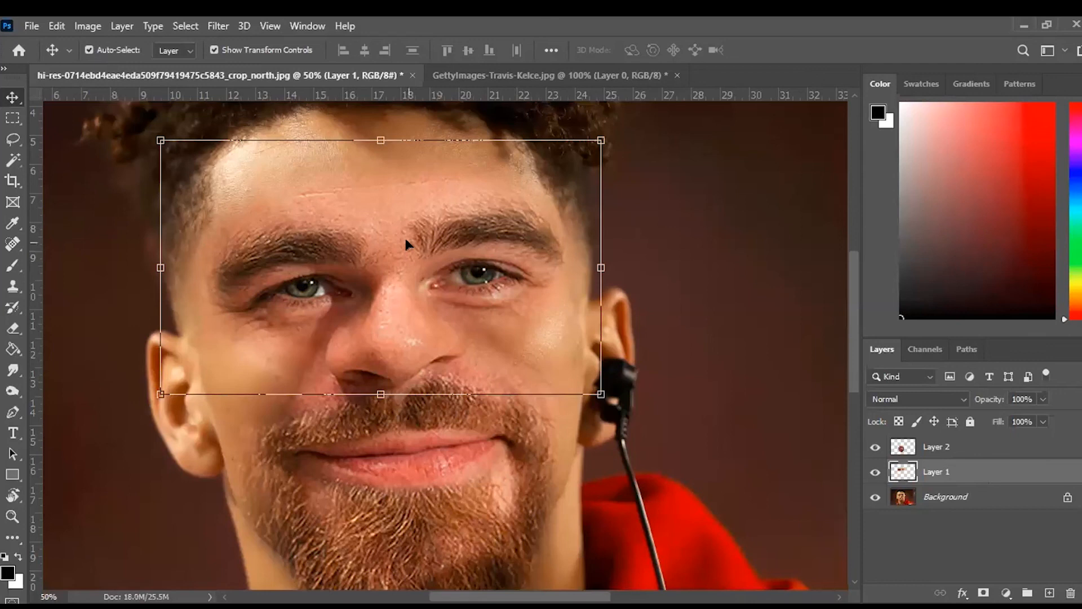
{"action": "left_click", "coordinate": [89, 23]}
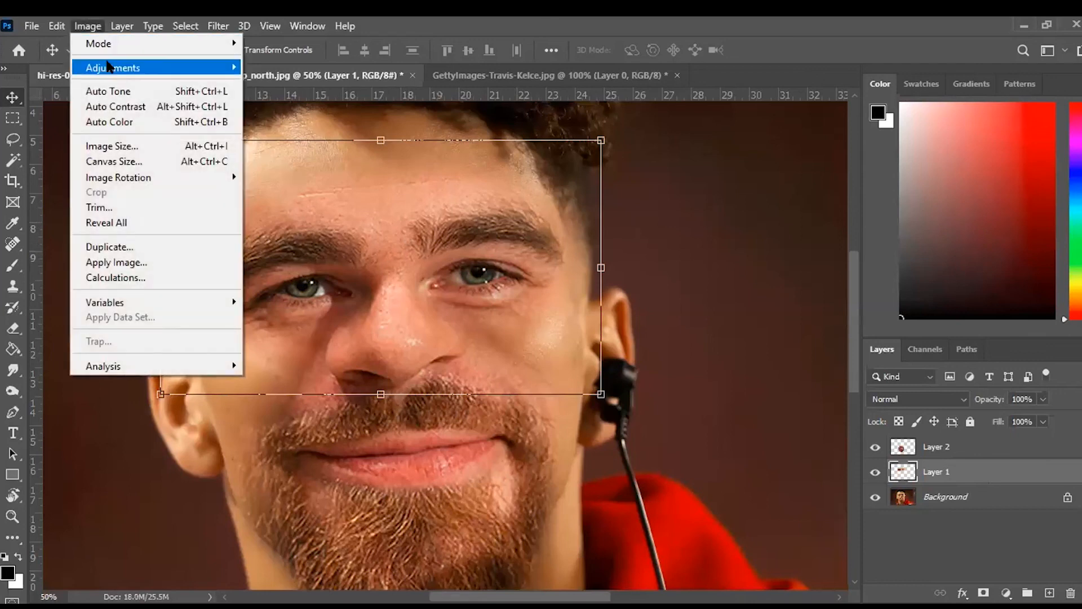
{"action": "mouse_move", "coordinate": [162, 75]}
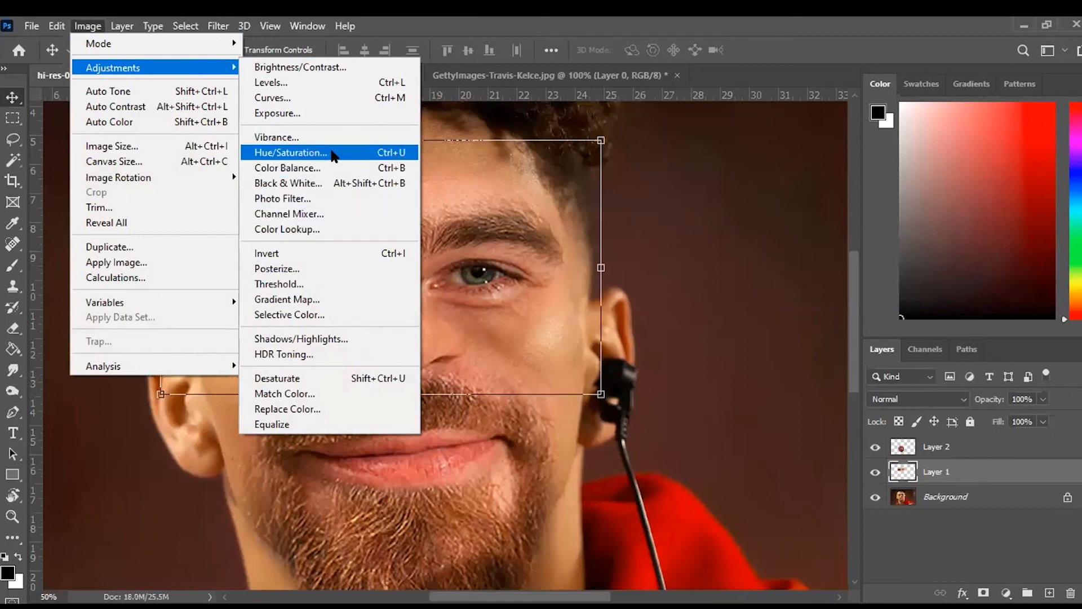
{"action": "left_click", "coordinate": [331, 153]}
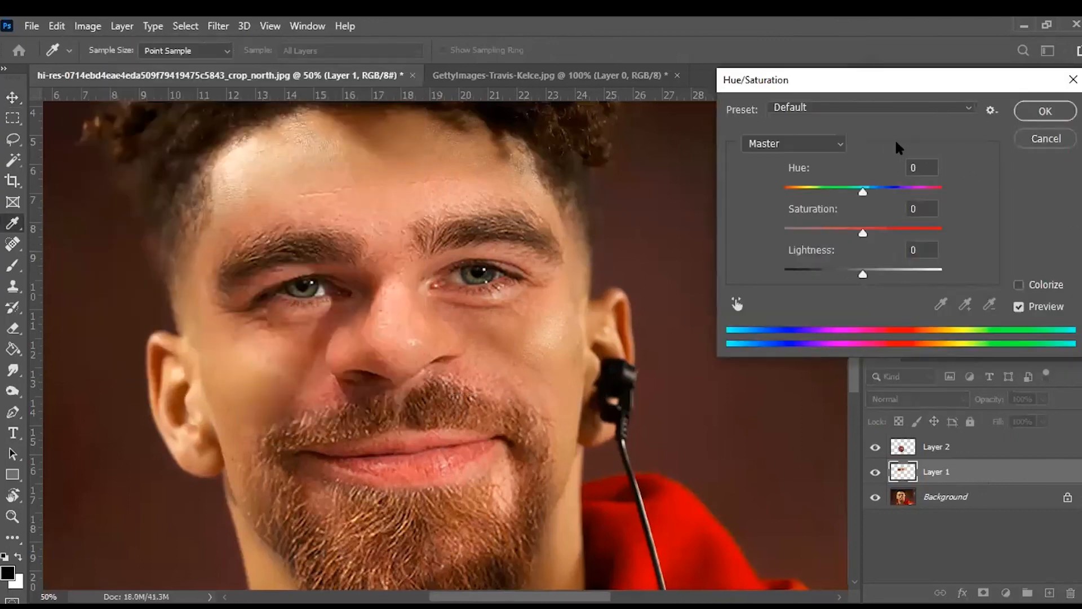
{"action": "mouse_move", "coordinate": [863, 193]}
{"action": "left_mouse_down"}
{"action": "mouse_move", "coordinate": [938, 191]}
{"action": "mouse_move", "coordinate": [786, 192]}
{"action": "mouse_move", "coordinate": [870, 198]}
{"action": "left_mouse_up"}
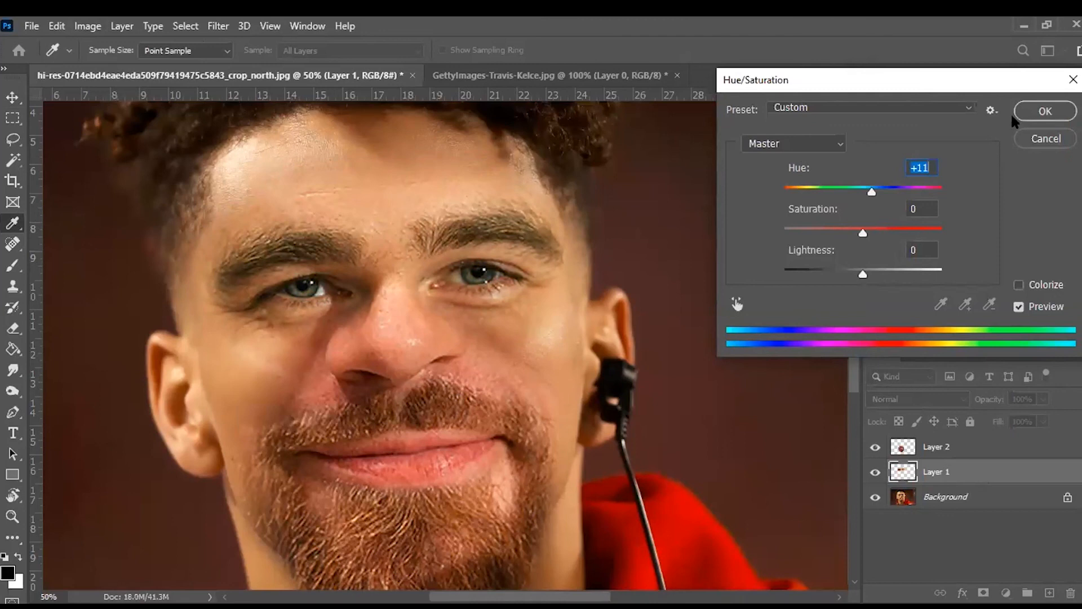
{"action": "left_click", "coordinate": [1032, 111]}
Apply a Hue/Saturation adjustment with Hue +7 to the lower-face cutout on Layer 2, fit the whole image in view and deselect the layer.
{"action": "left_click", "coordinate": [456, 429]}
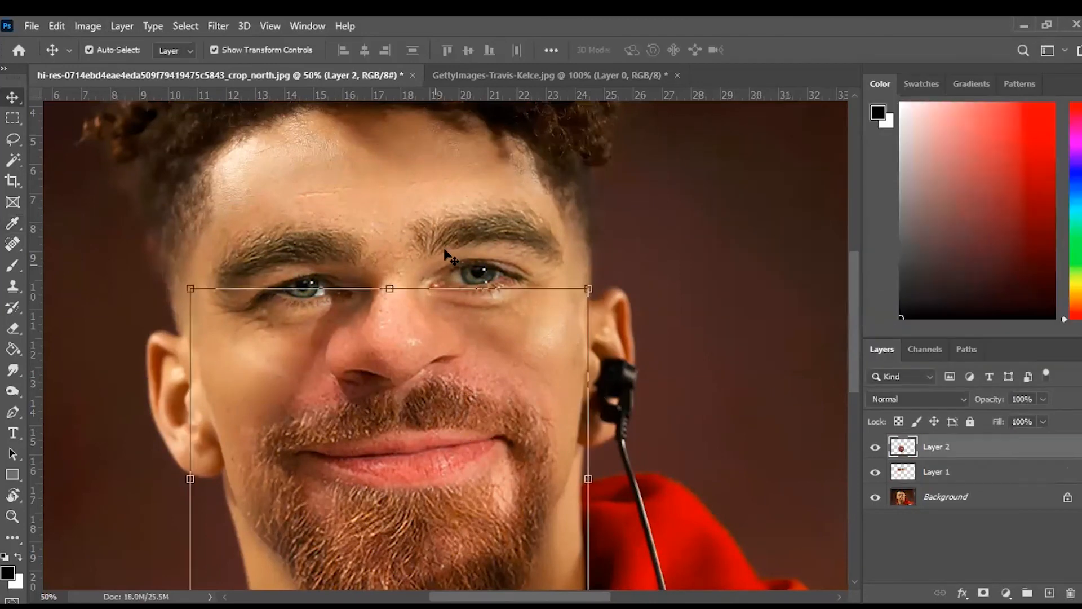
{"action": "scroll", "coordinate": [423, 338], "scroll_direction": "down", "scroll_amount": 5}
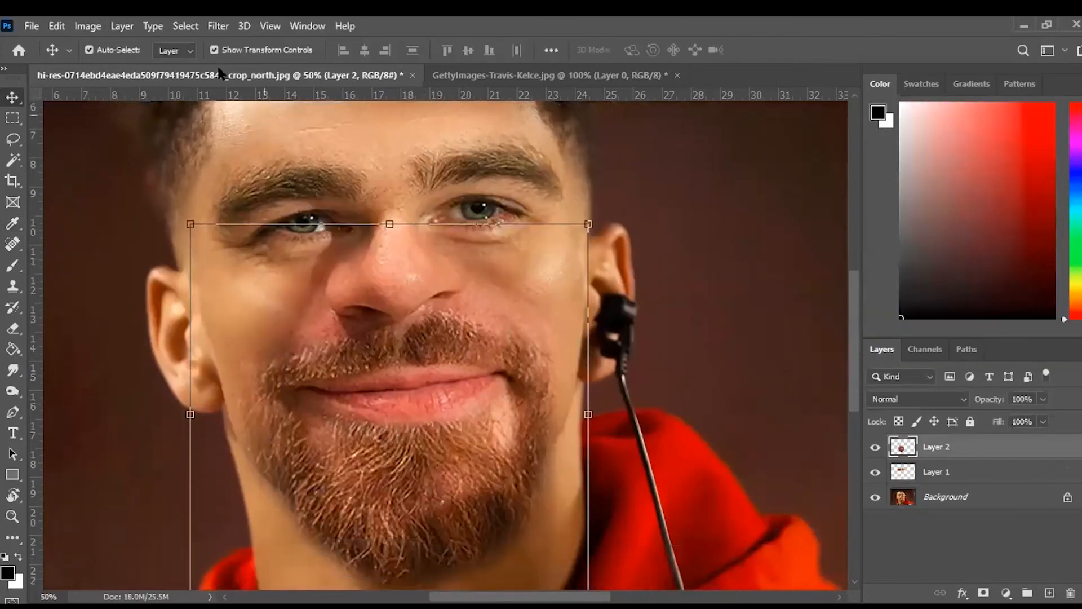
{"action": "left_click", "coordinate": [87, 26]}
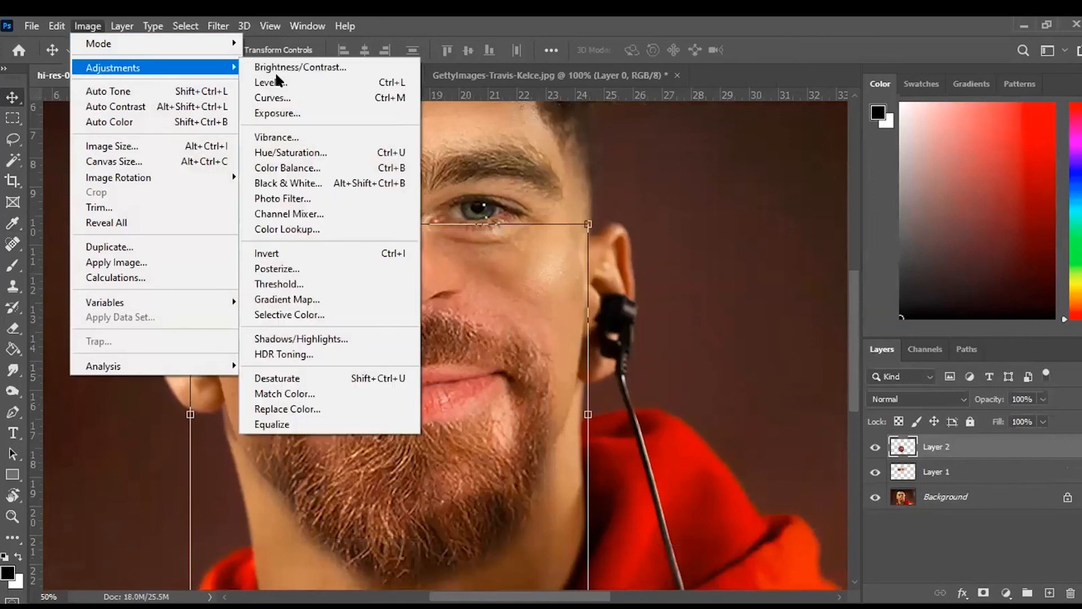
{"action": "left_click", "coordinate": [368, 153]}
{"action": "mouse_move", "coordinate": [863, 192]}
{"action": "left_mouse_down"}
{"action": "mouse_move", "coordinate": [879, 188]}
{"action": "mouse_move", "coordinate": [841, 189]}
{"action": "mouse_move", "coordinate": [867, 186]}
{"action": "left_mouse_up"}
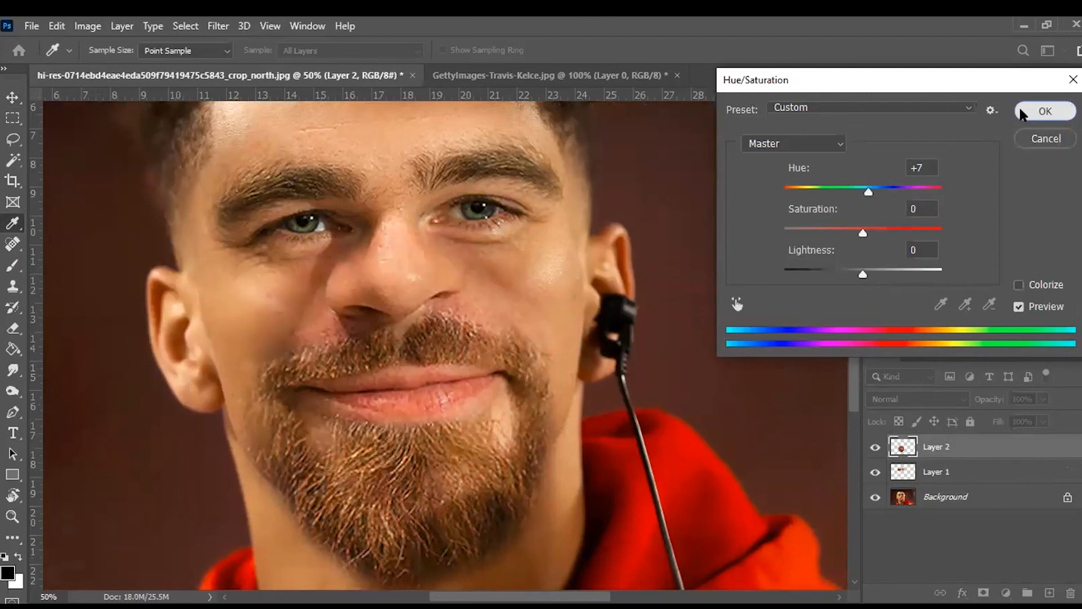
{"action": "left_click", "coordinate": [1040, 111]}
{"action": "key", "text": "v"}
{"action": "key", "text": "ctrl+0"}
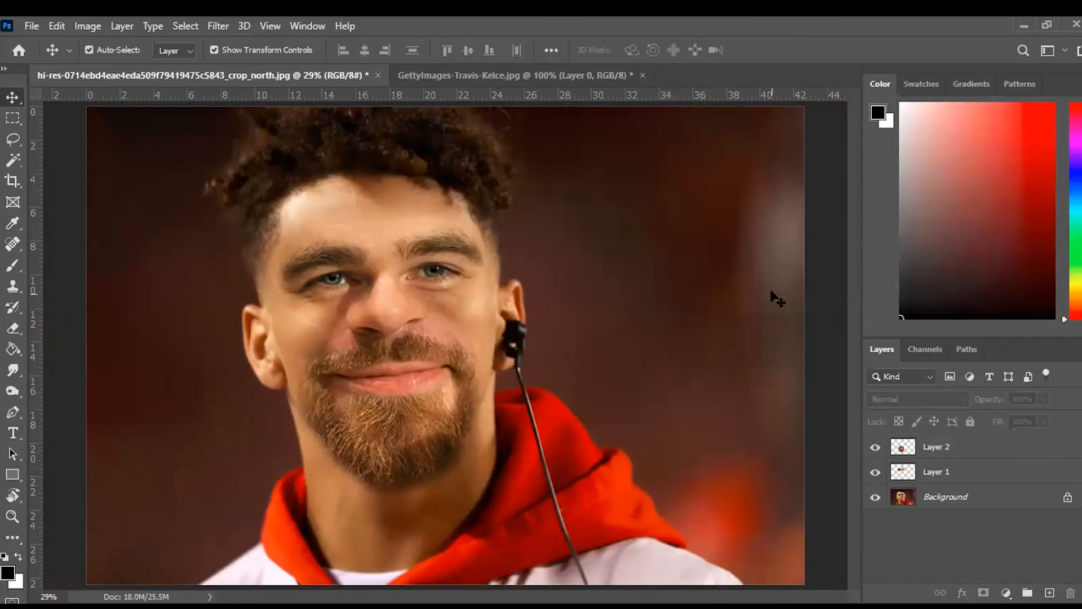
{"action": "left_click", "coordinate": [392, 429]}
{"action": "left_click", "coordinate": [146, 294]}
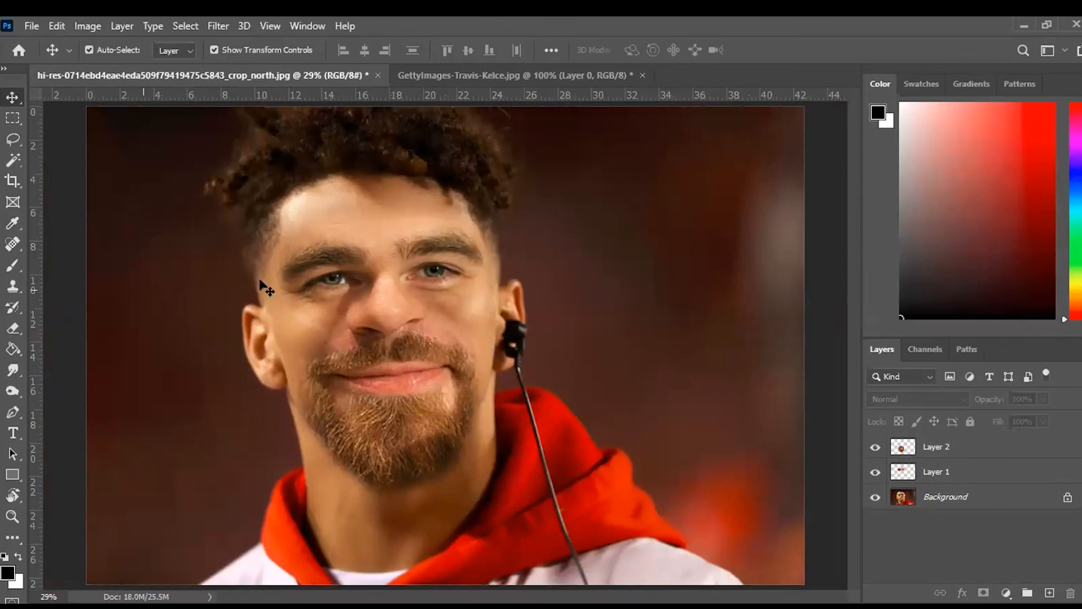